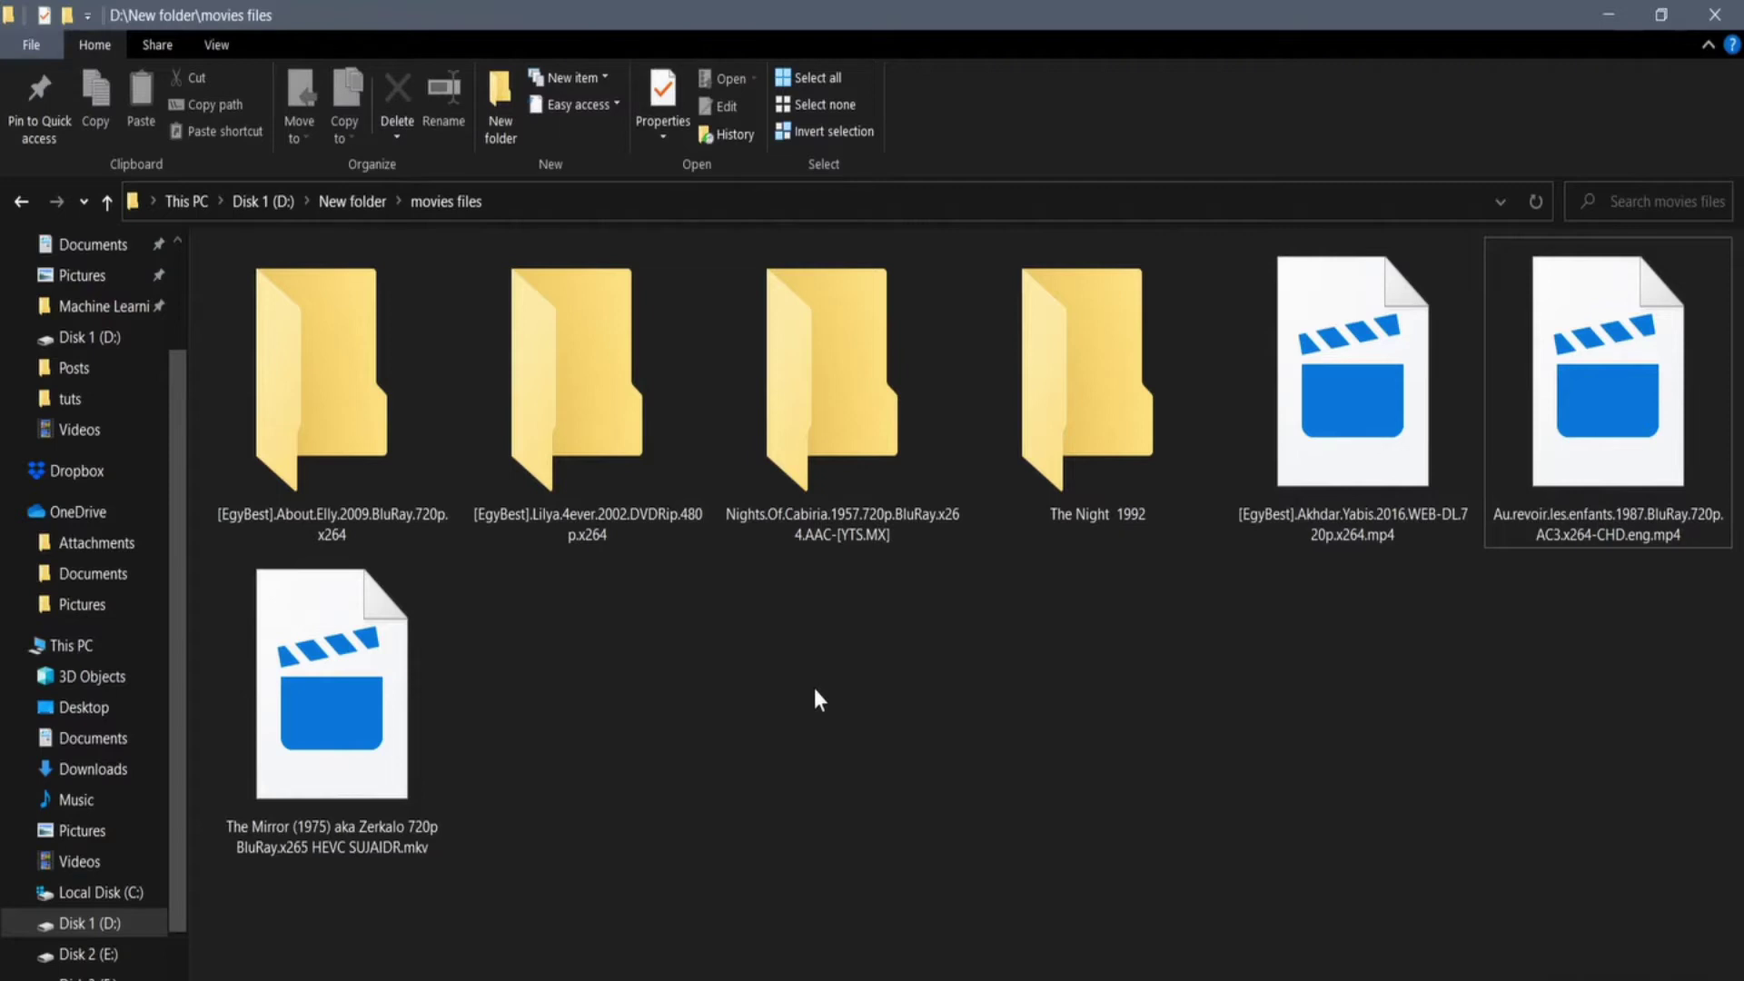
# Select the Nights.Of.Cabiria folder and bring up its Movies Organizer context submenu
pyautogui.click(804, 460)
pyautogui.rightClick(804, 460)
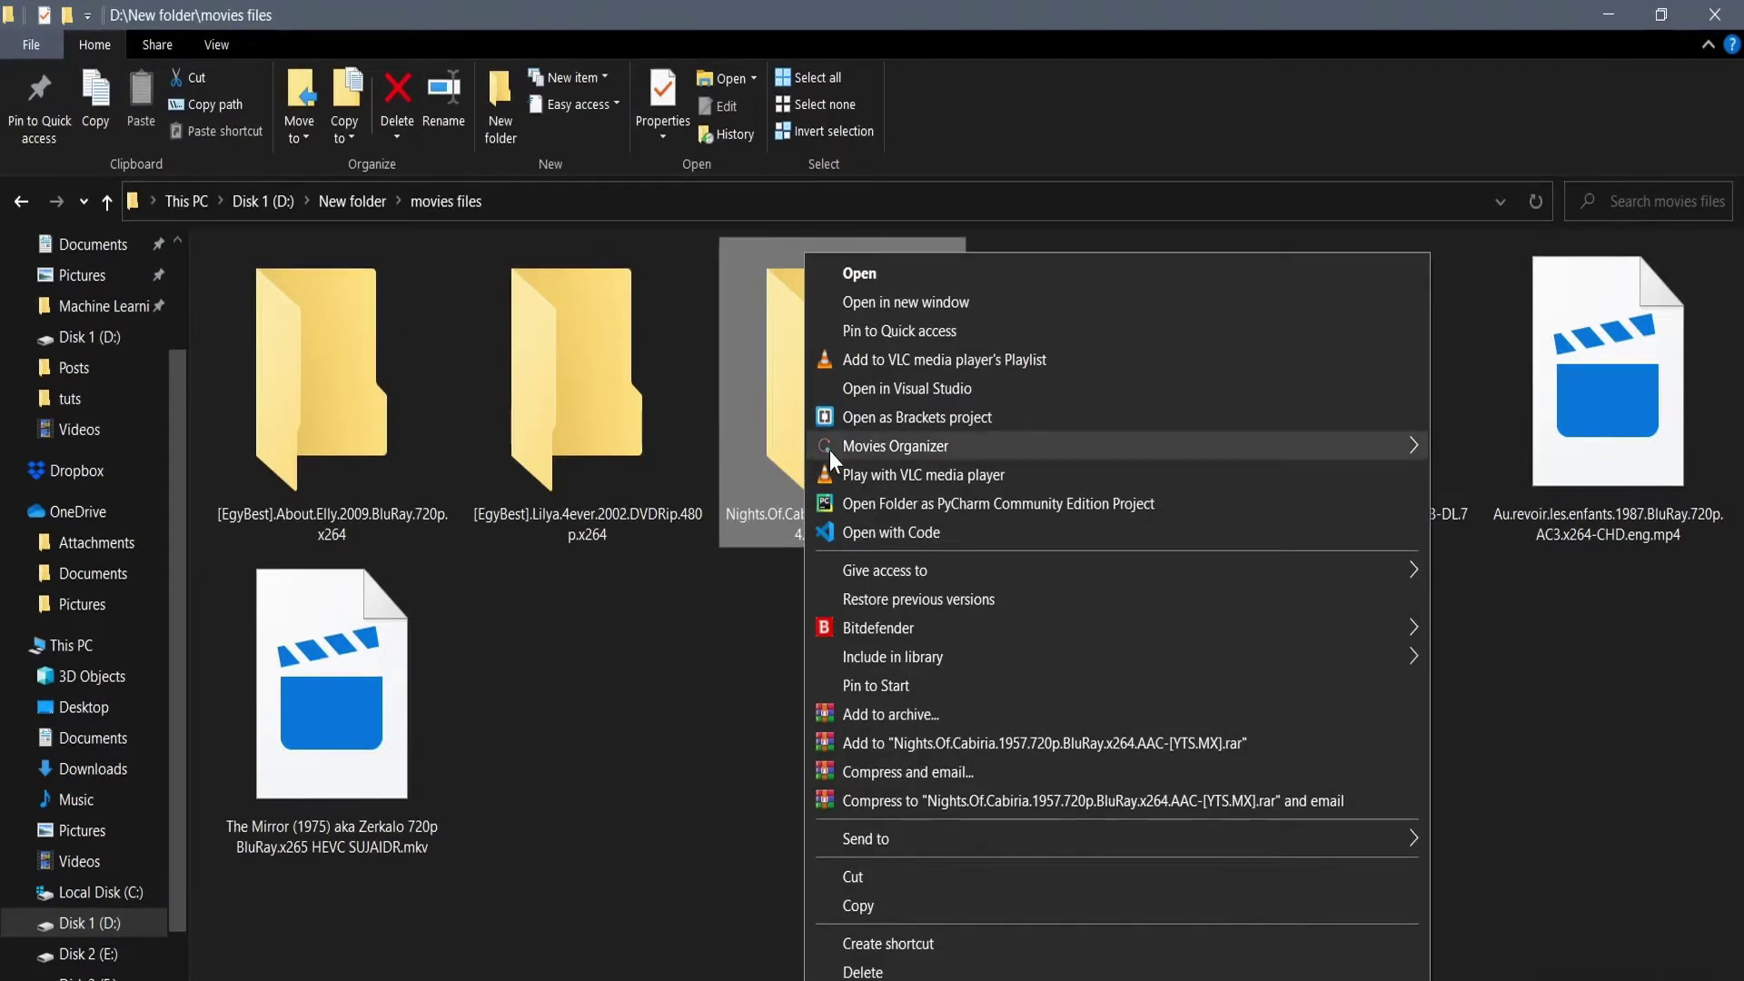
pyautogui.moveTo(853, 443)
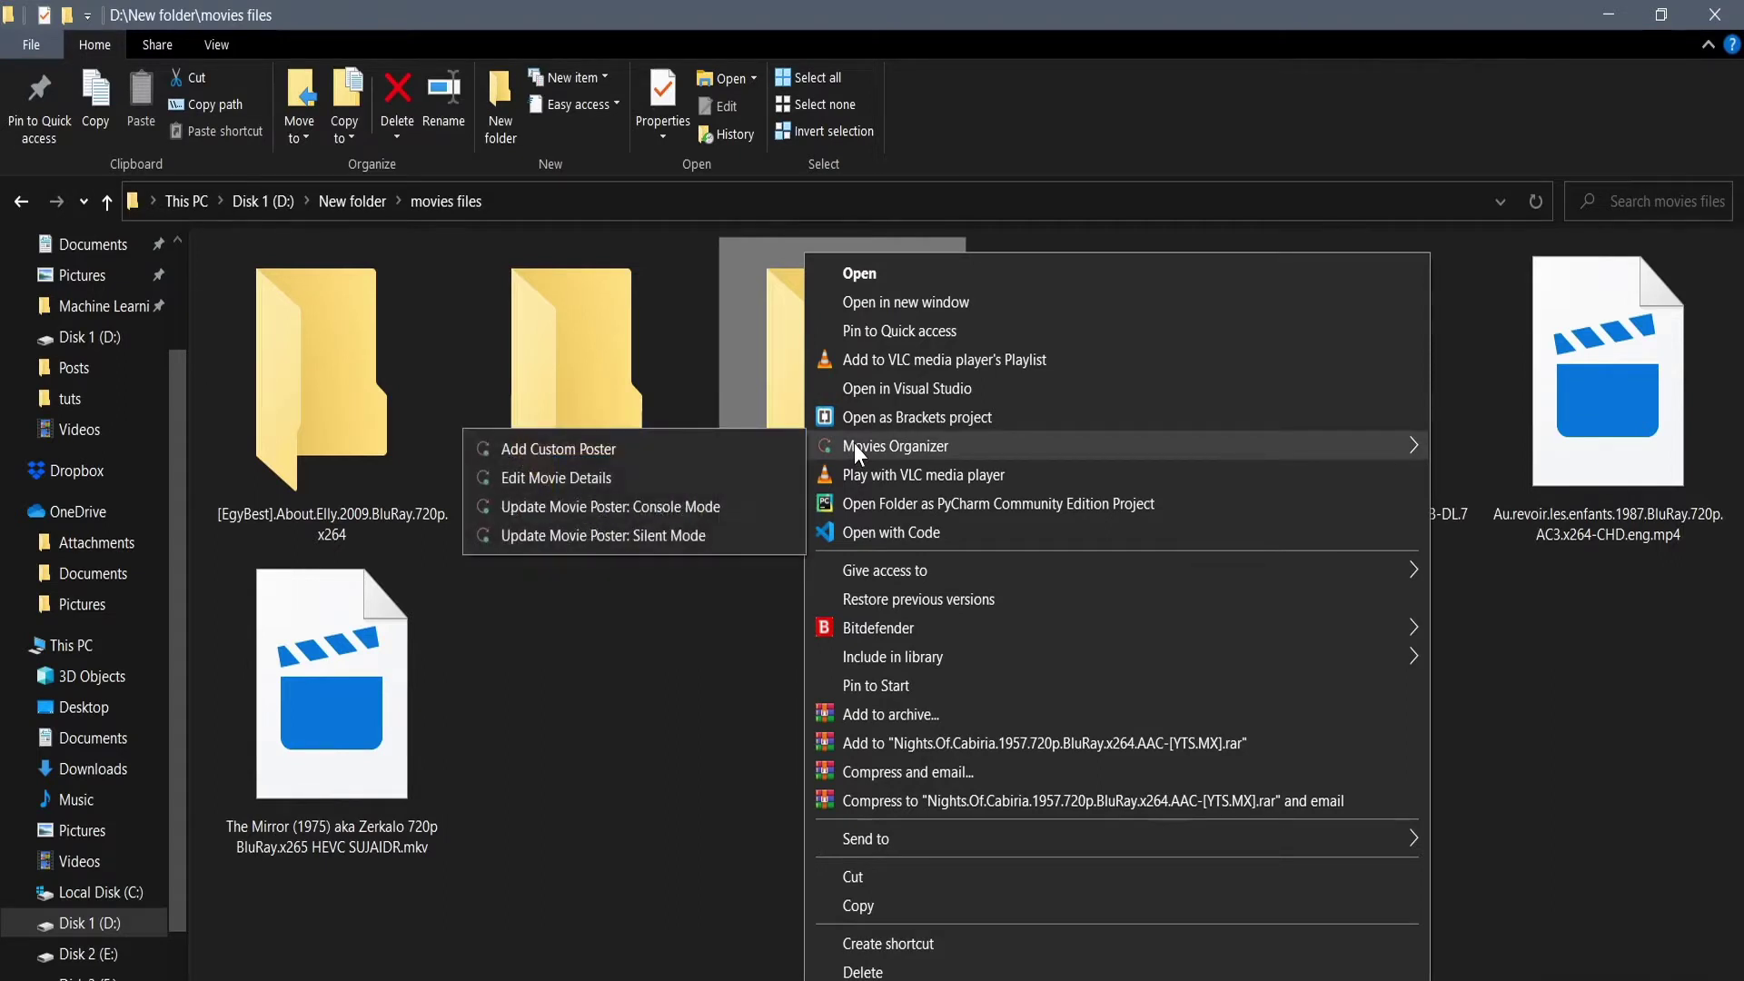
# Run Update Movie Poster: Console Mode, close the console, and reselect 'Nights of Cabiria 1957'
pyautogui.click(634, 507)
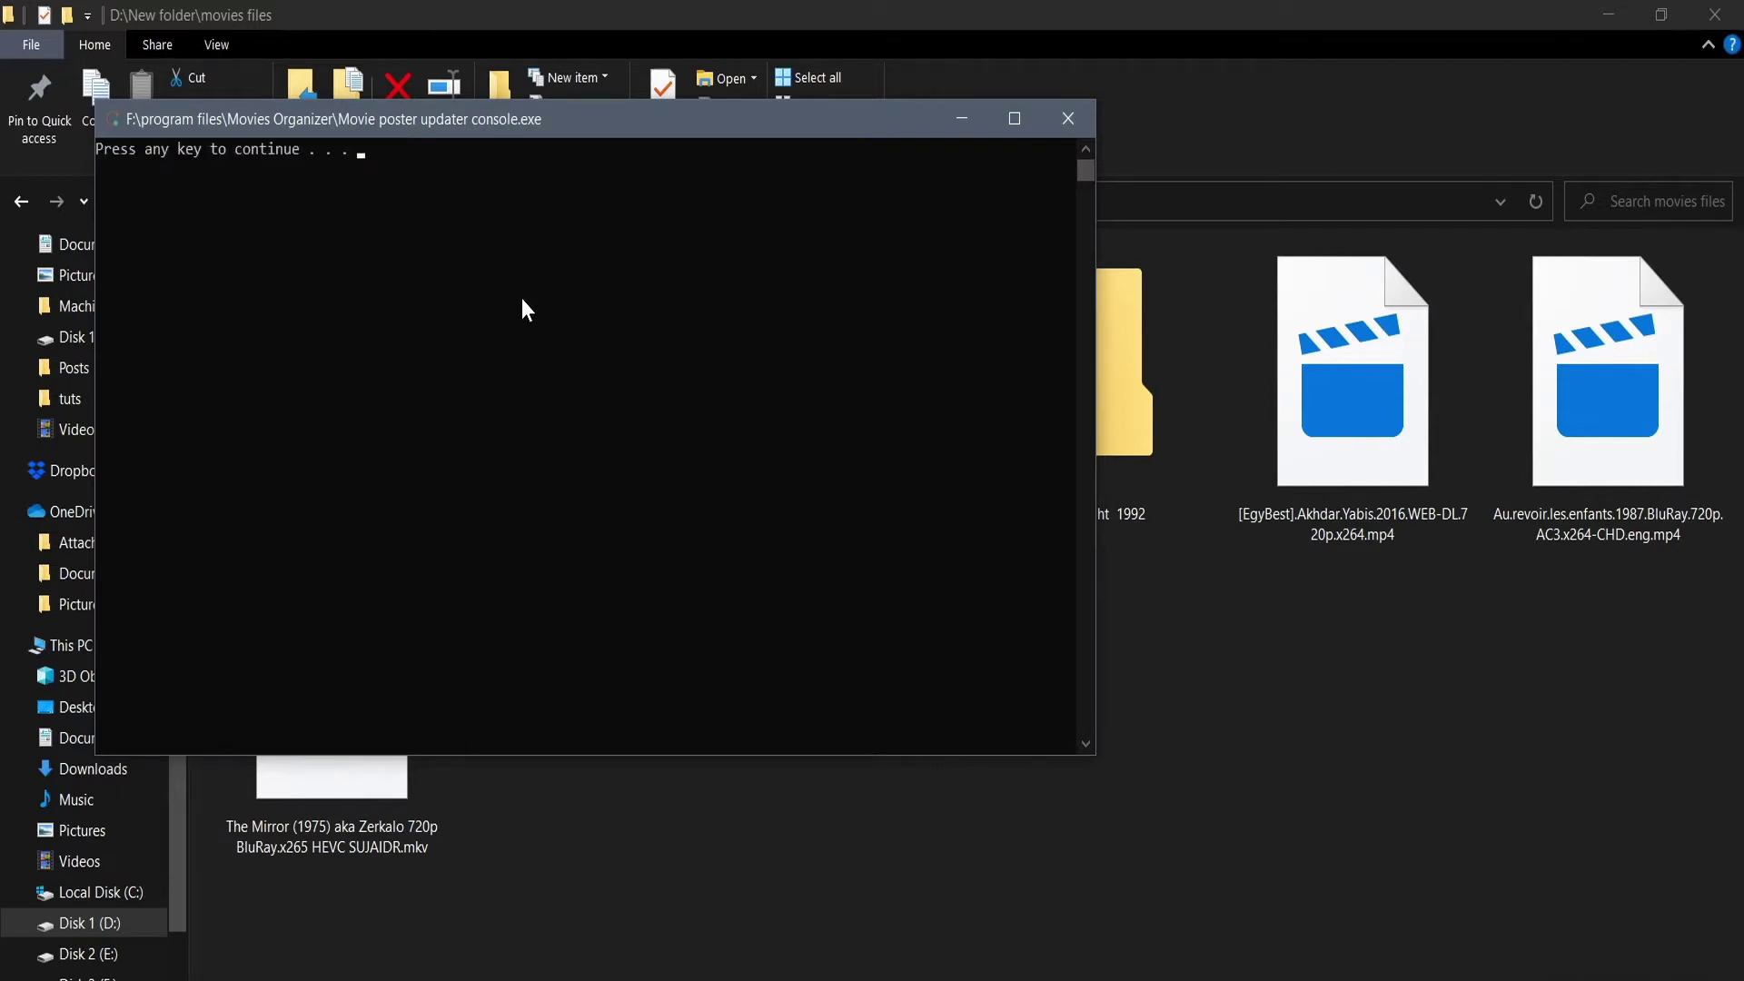
pyautogui.press('Return')
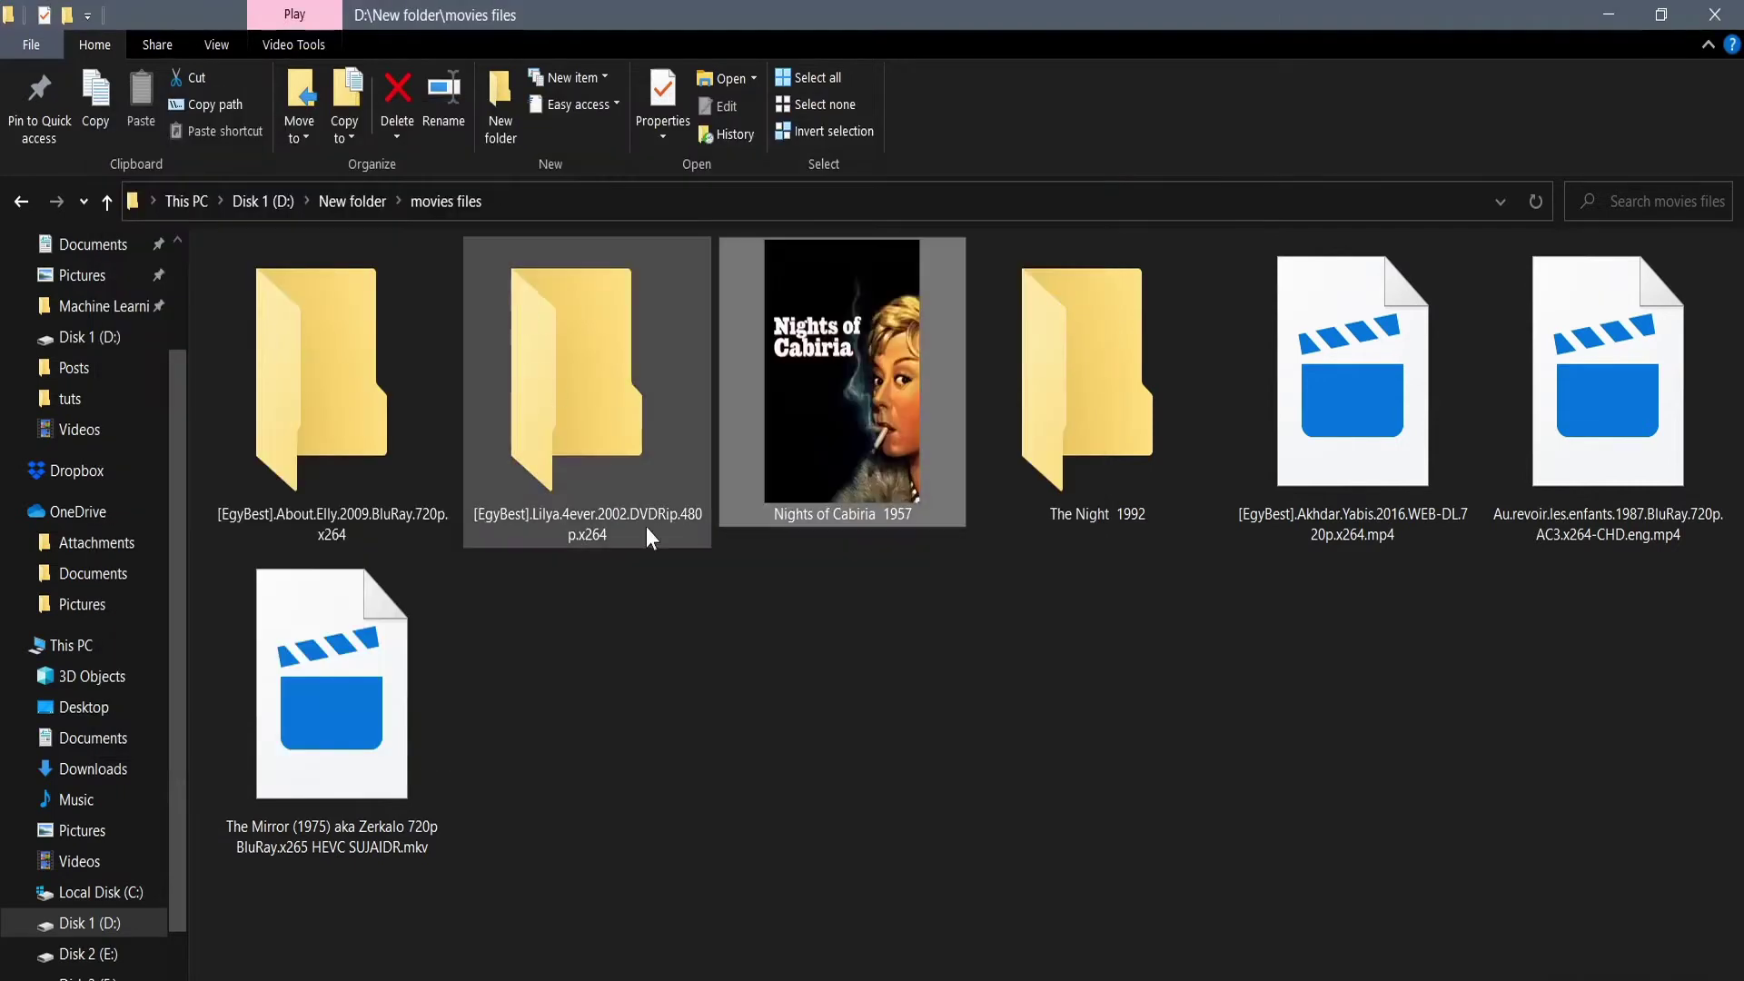
pyautogui.click(819, 708)
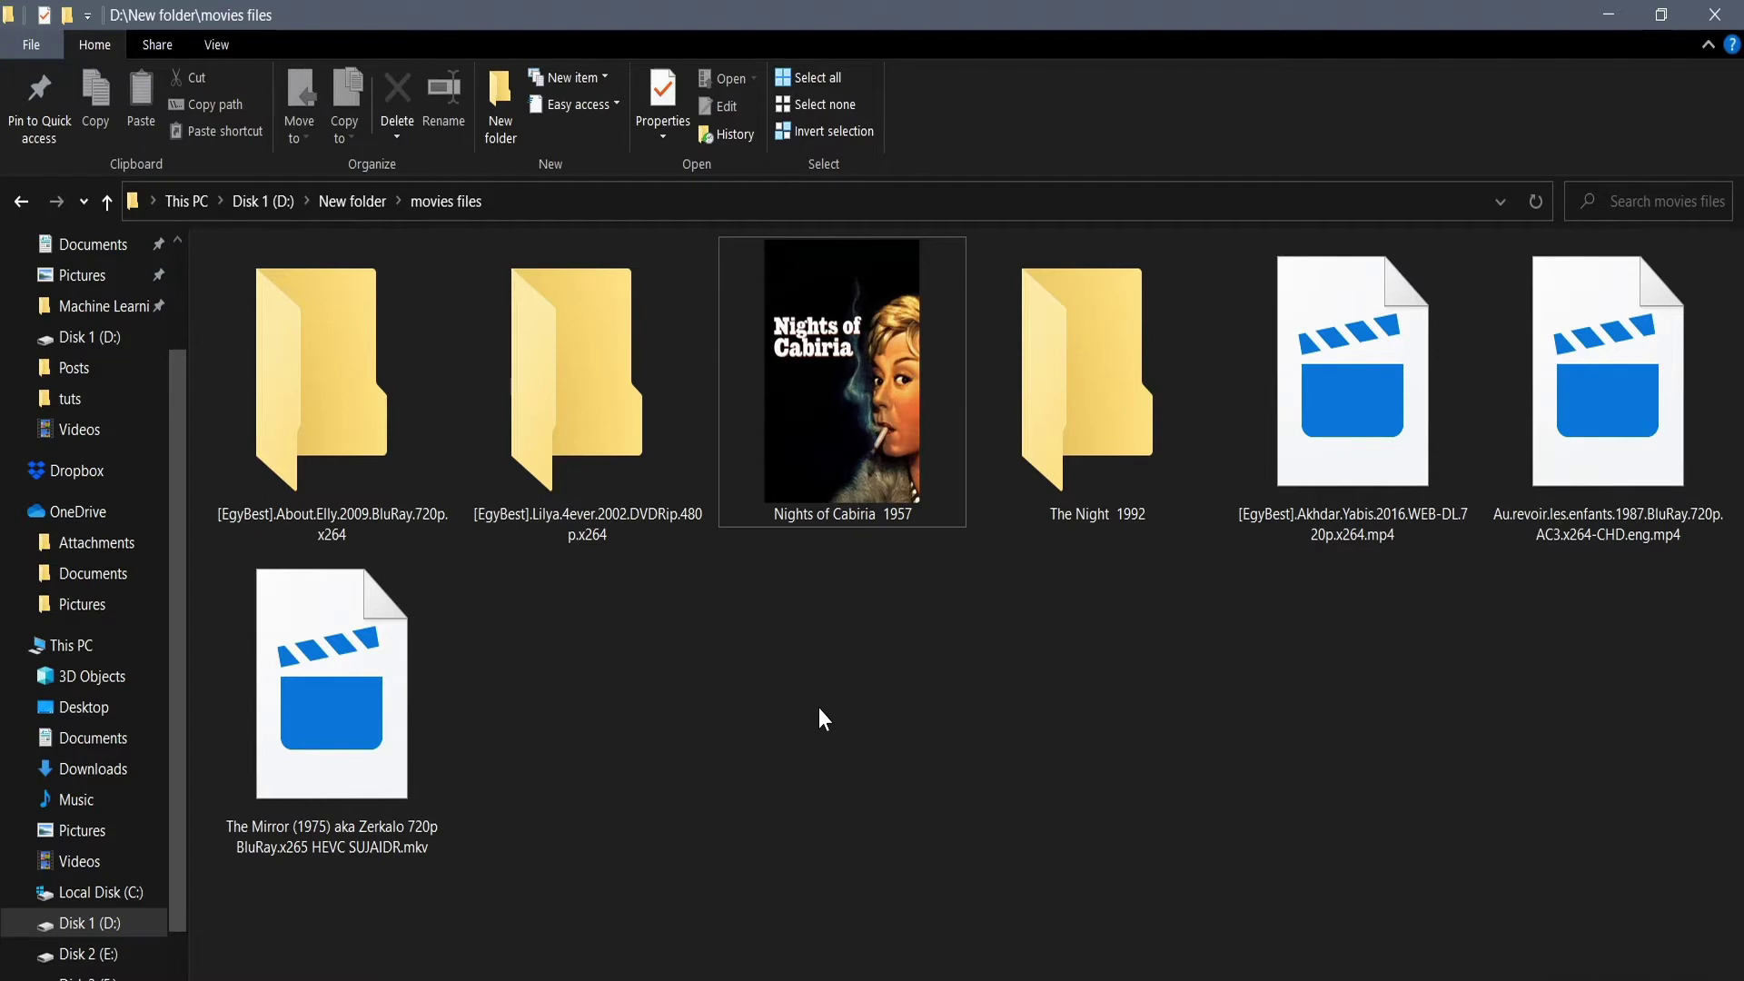
pyautogui.click(825, 413)
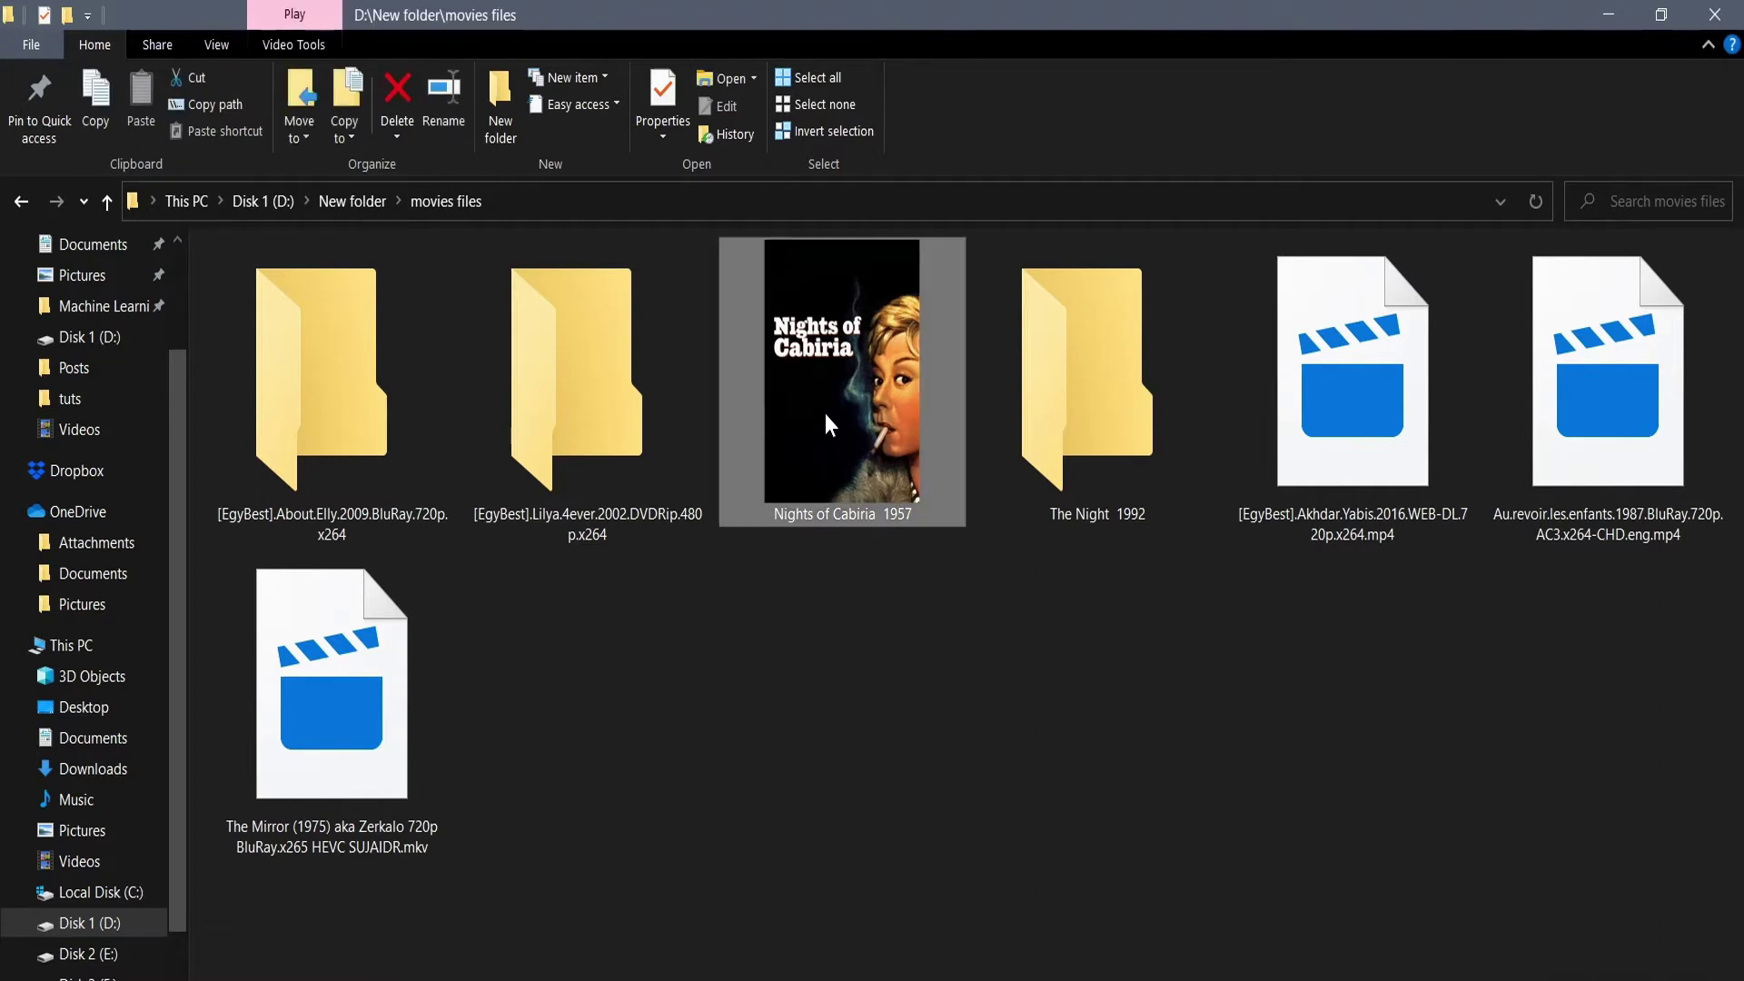
pyautogui.moveTo(777, 513)
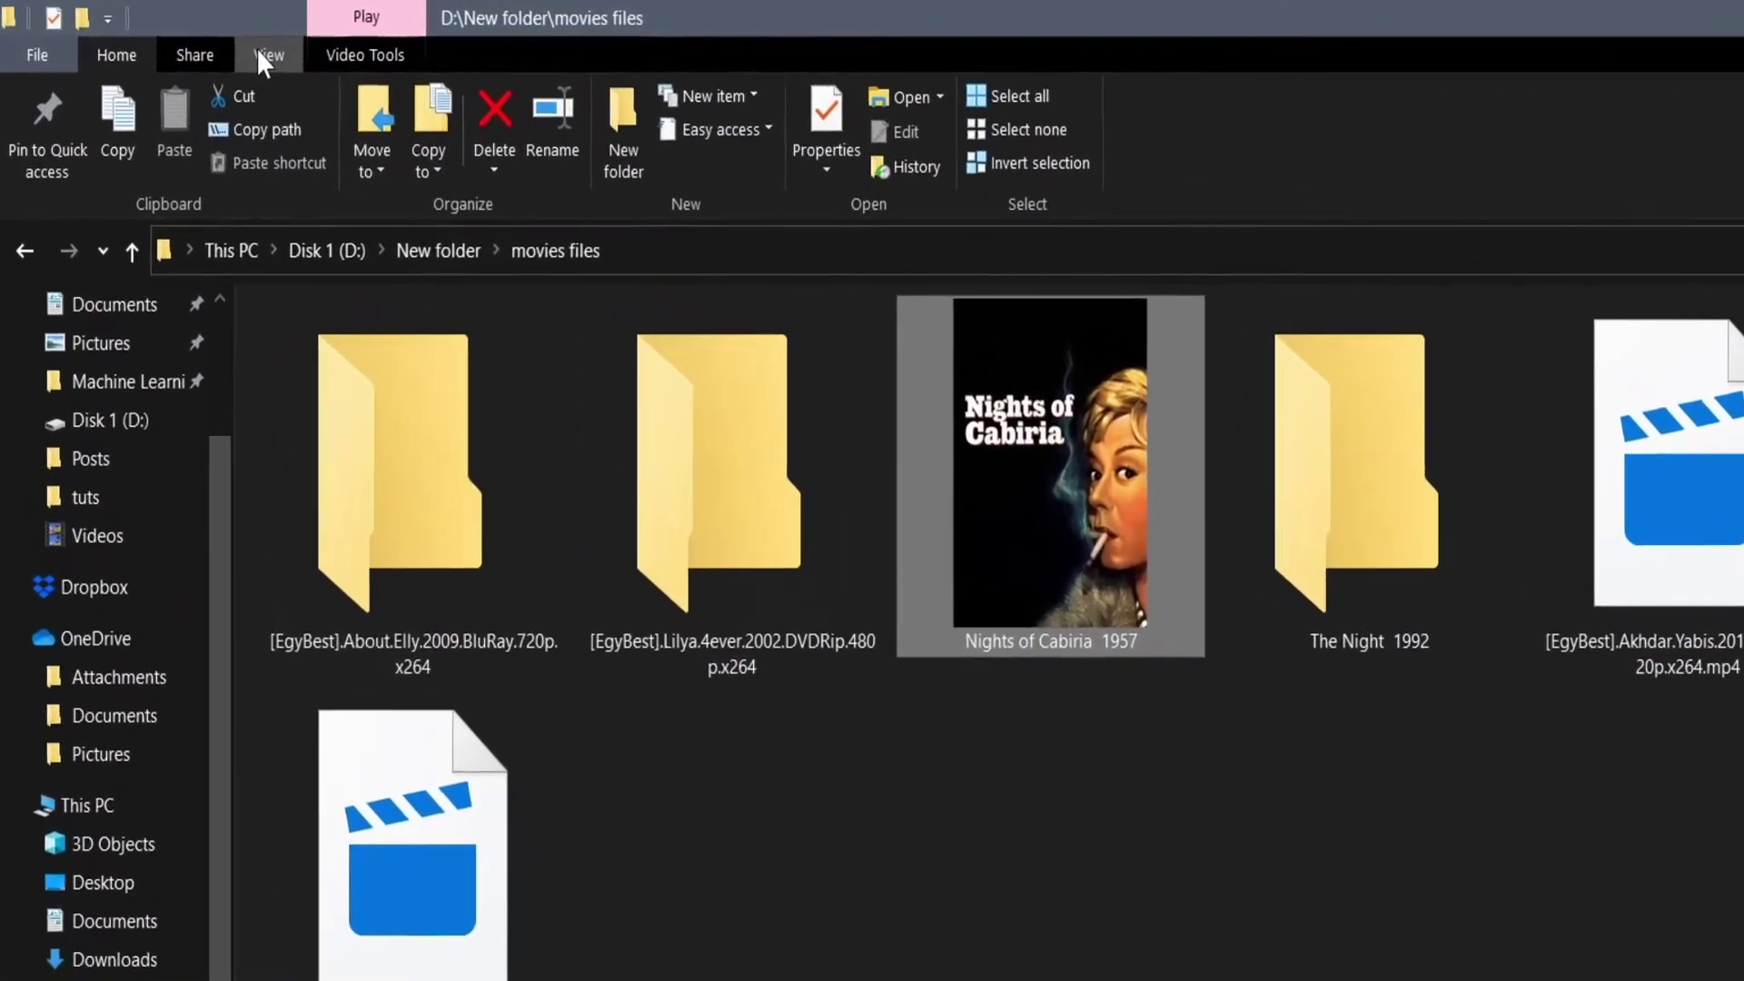
# Turn on the Details pane and inspect the Title, Year, Directors and Genre values
pyautogui.click(263, 57)
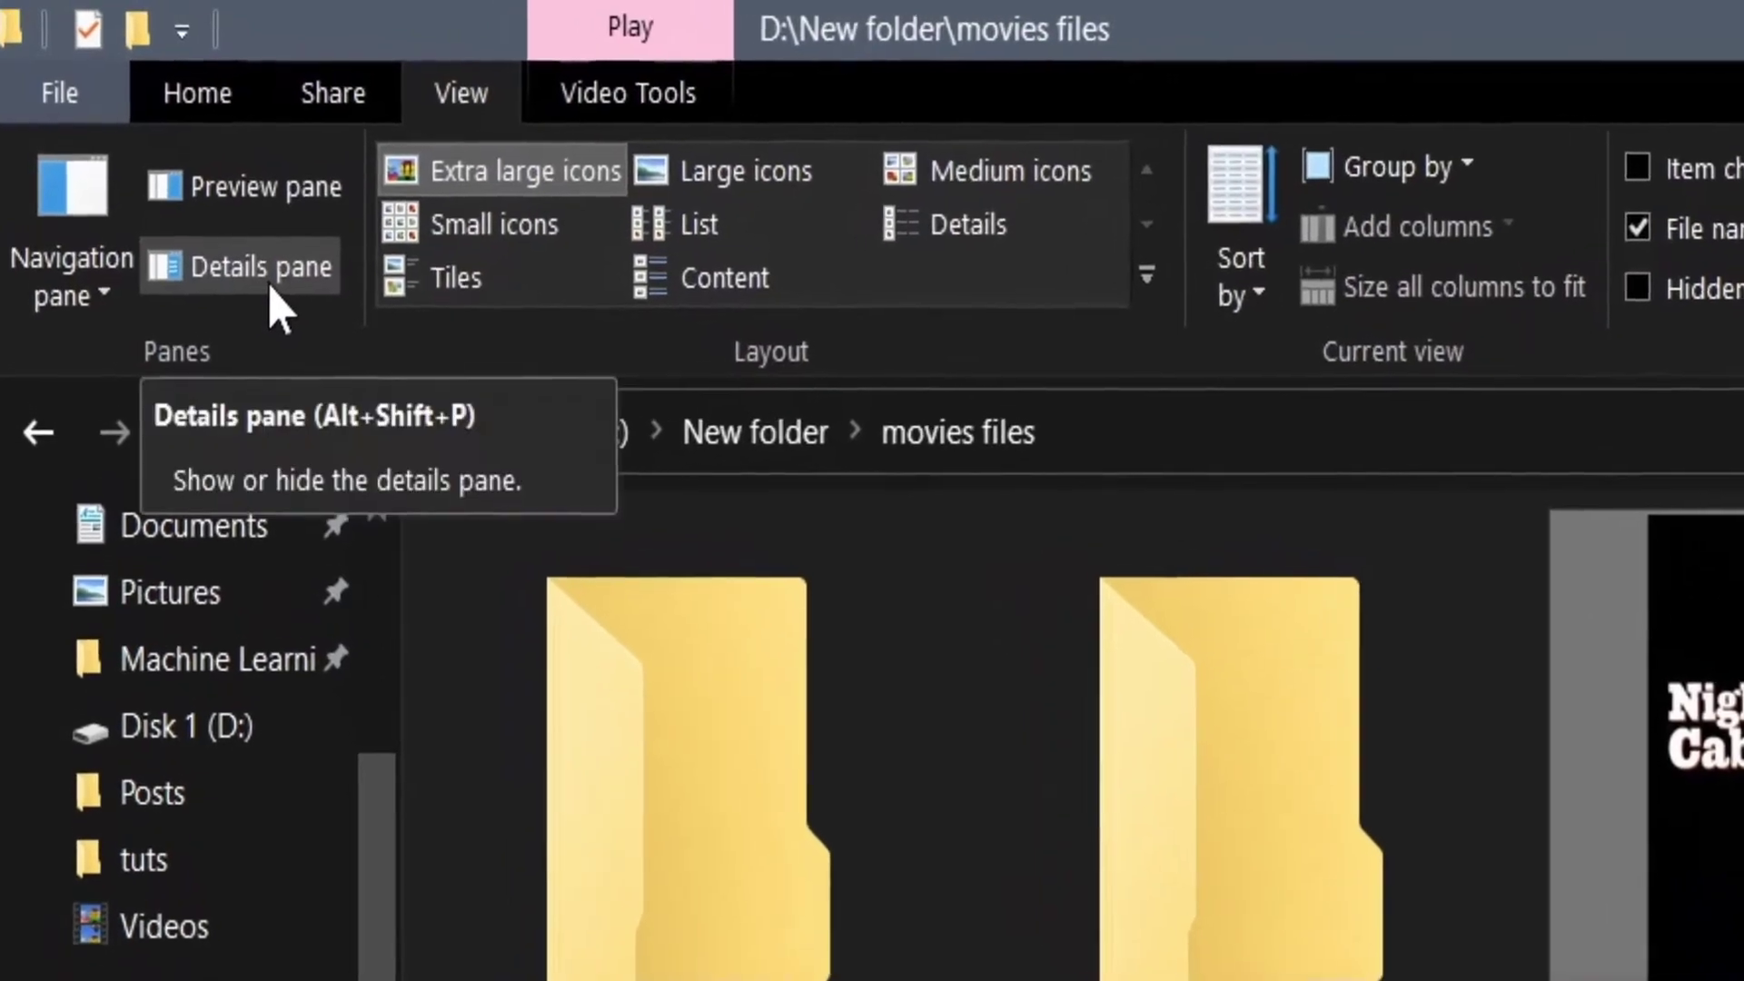
pyautogui.click(271, 289)
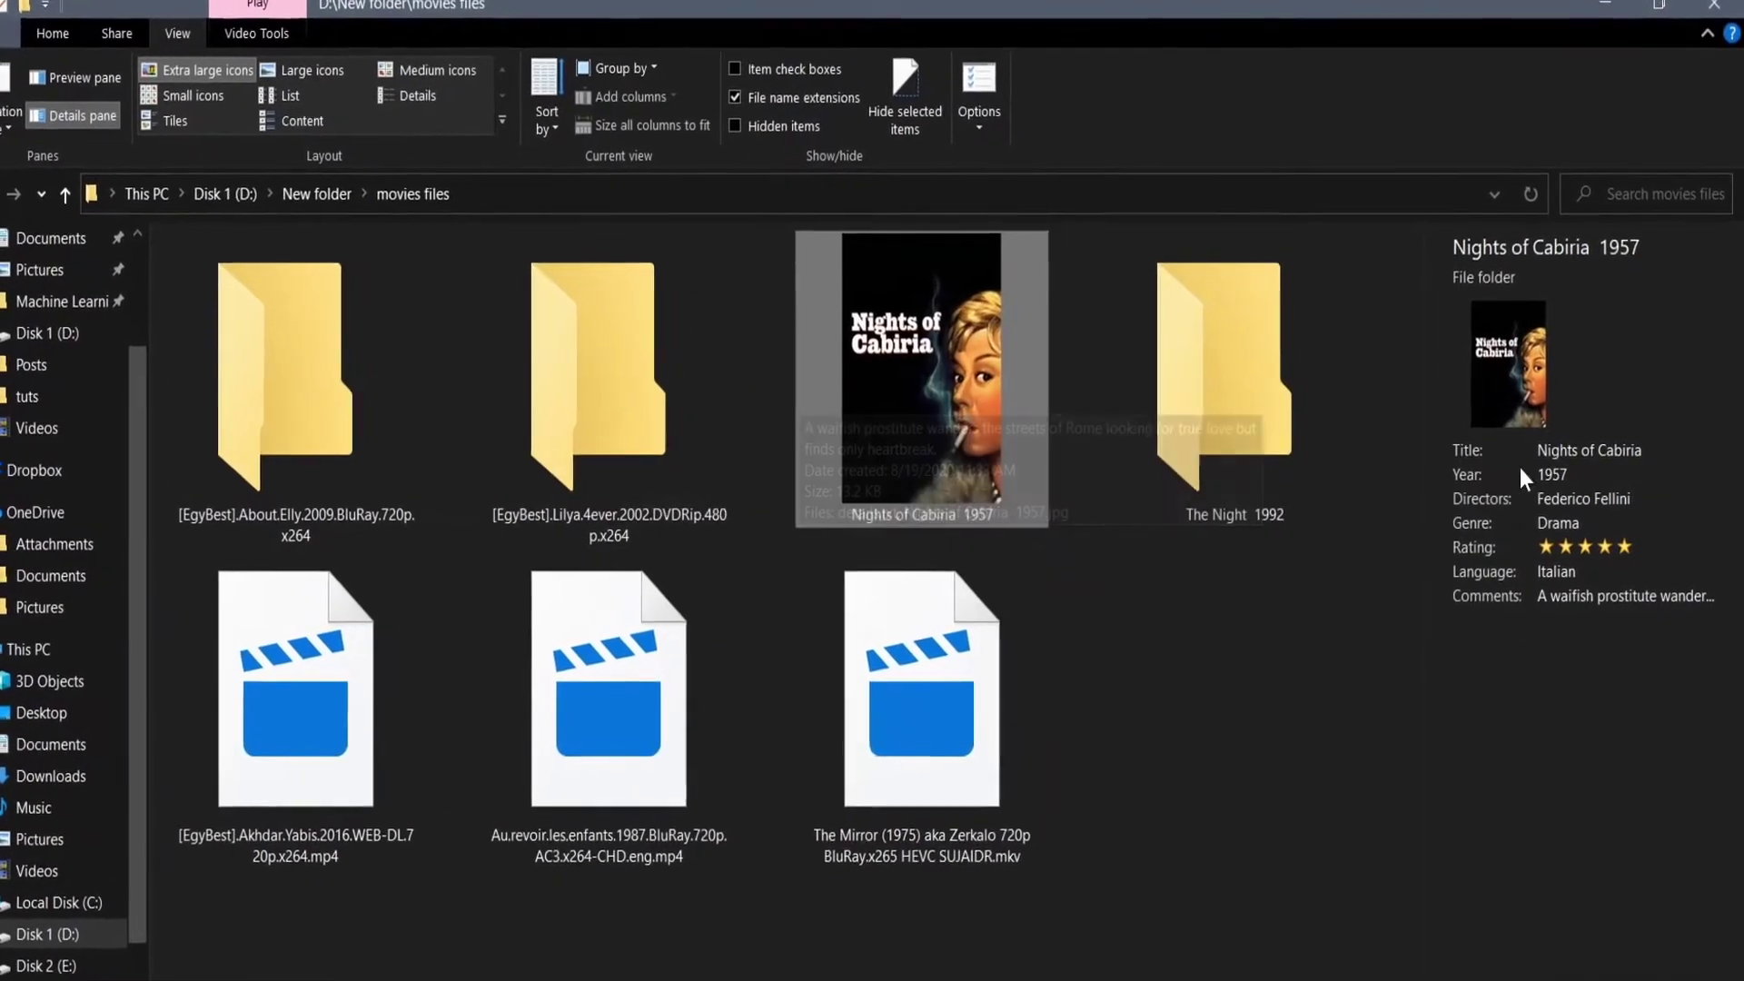
pyautogui.click(1598, 449)
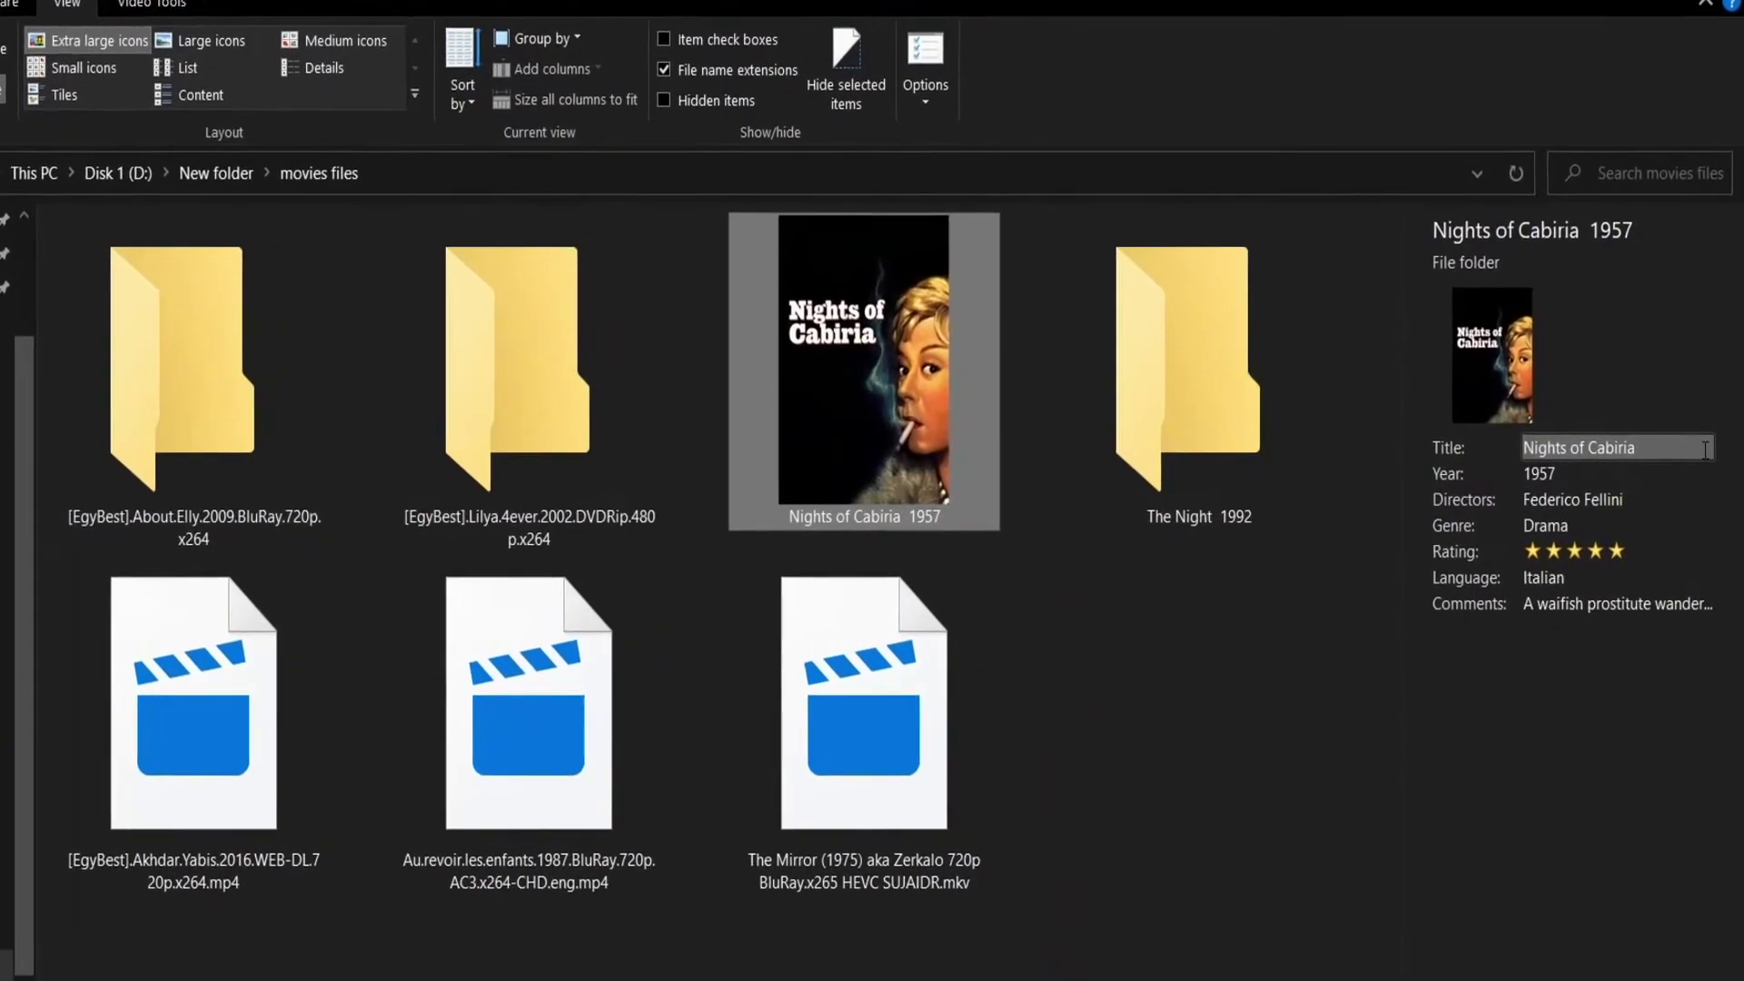
pyautogui.click(1661, 476)
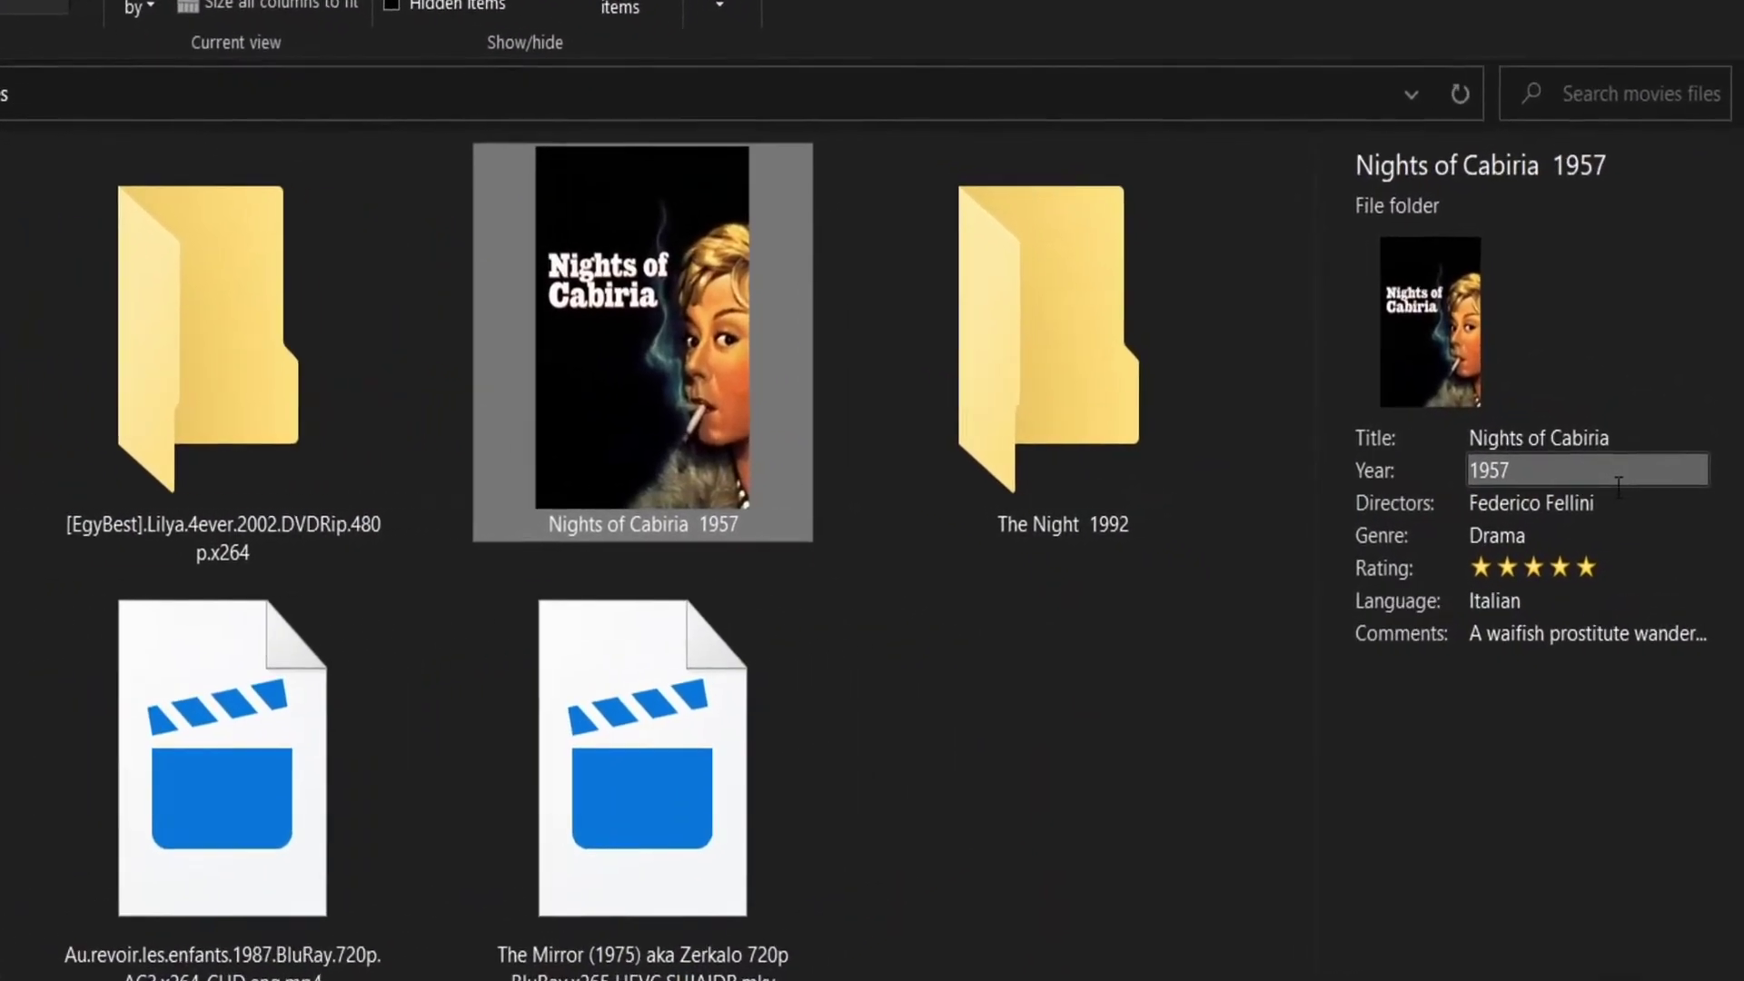
pyautogui.click(1617, 507)
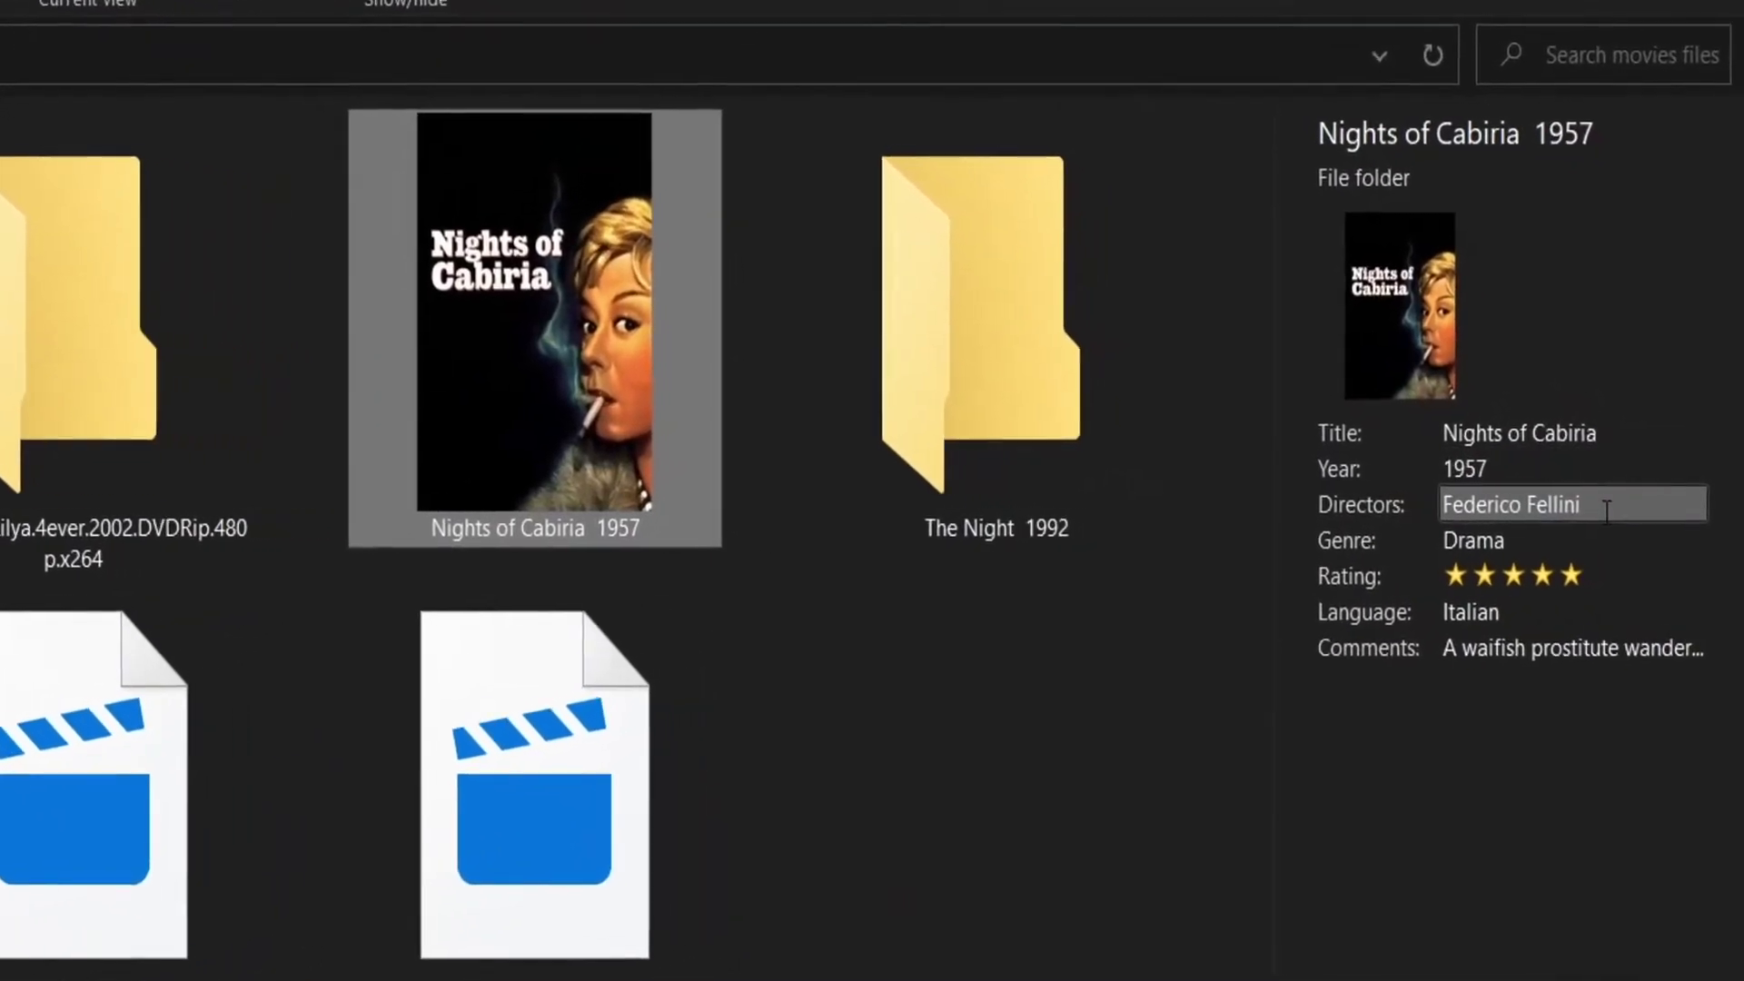
pyautogui.click(1606, 538)
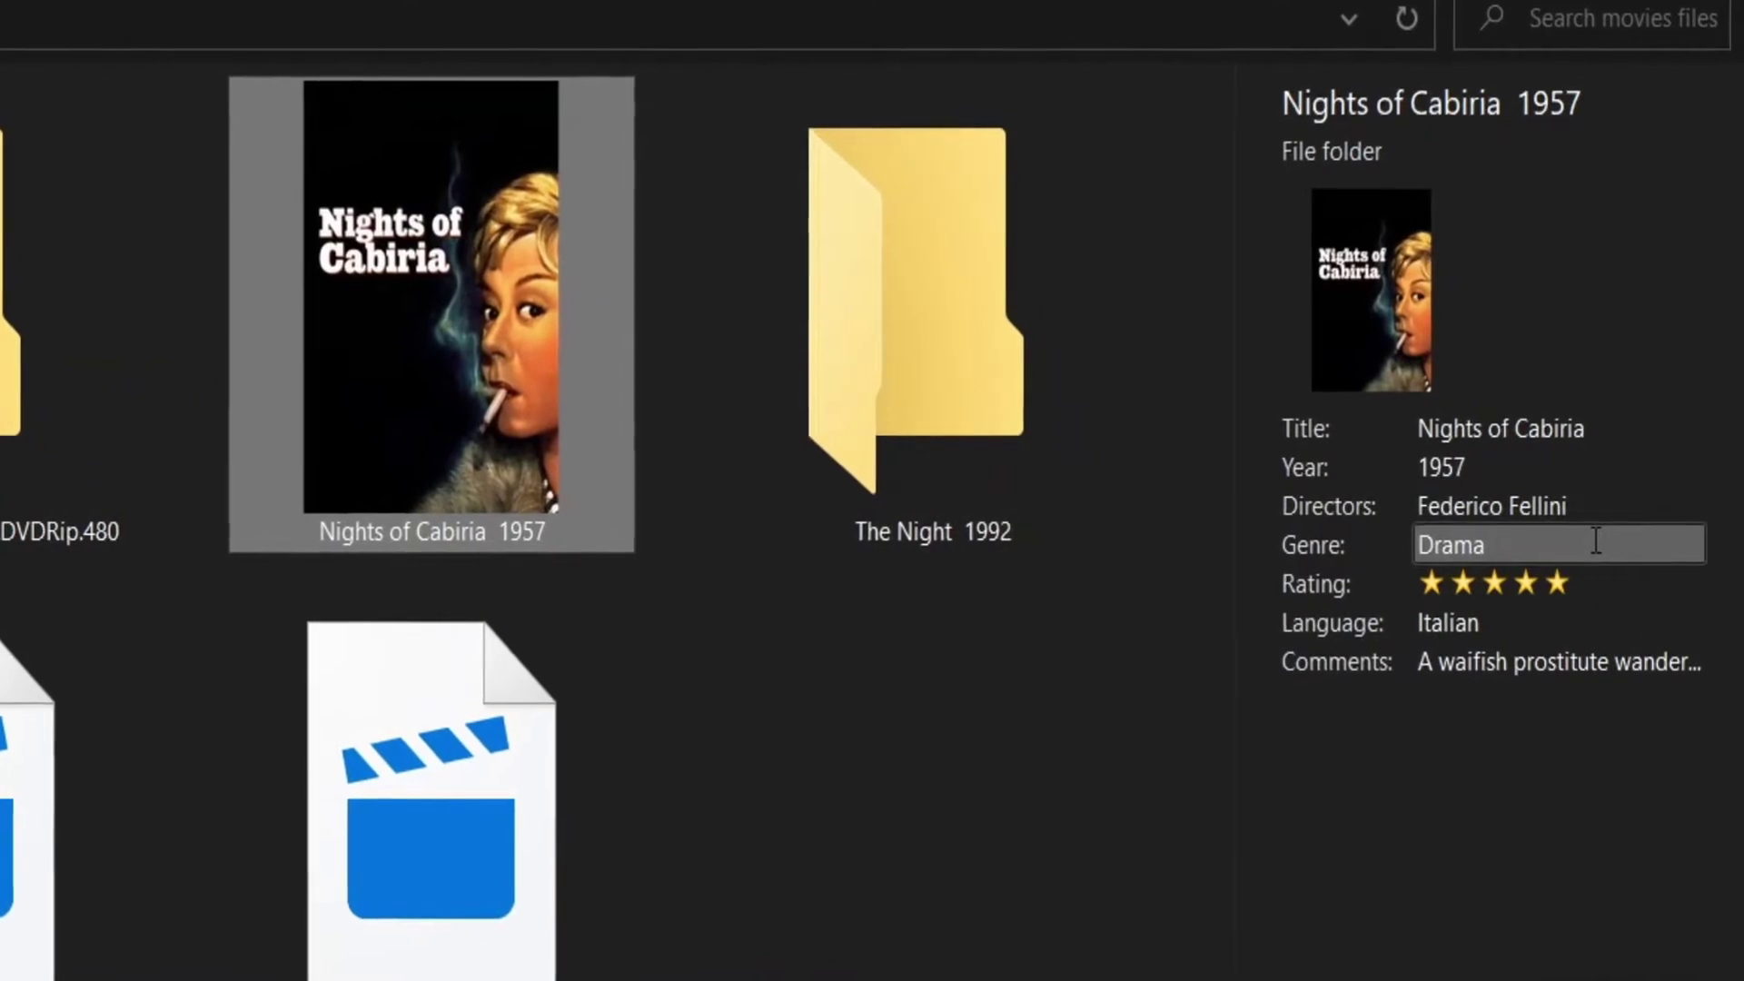
# Inspect the Language value and full Comments text, leaving both unchanged
pyautogui.click(1595, 581)
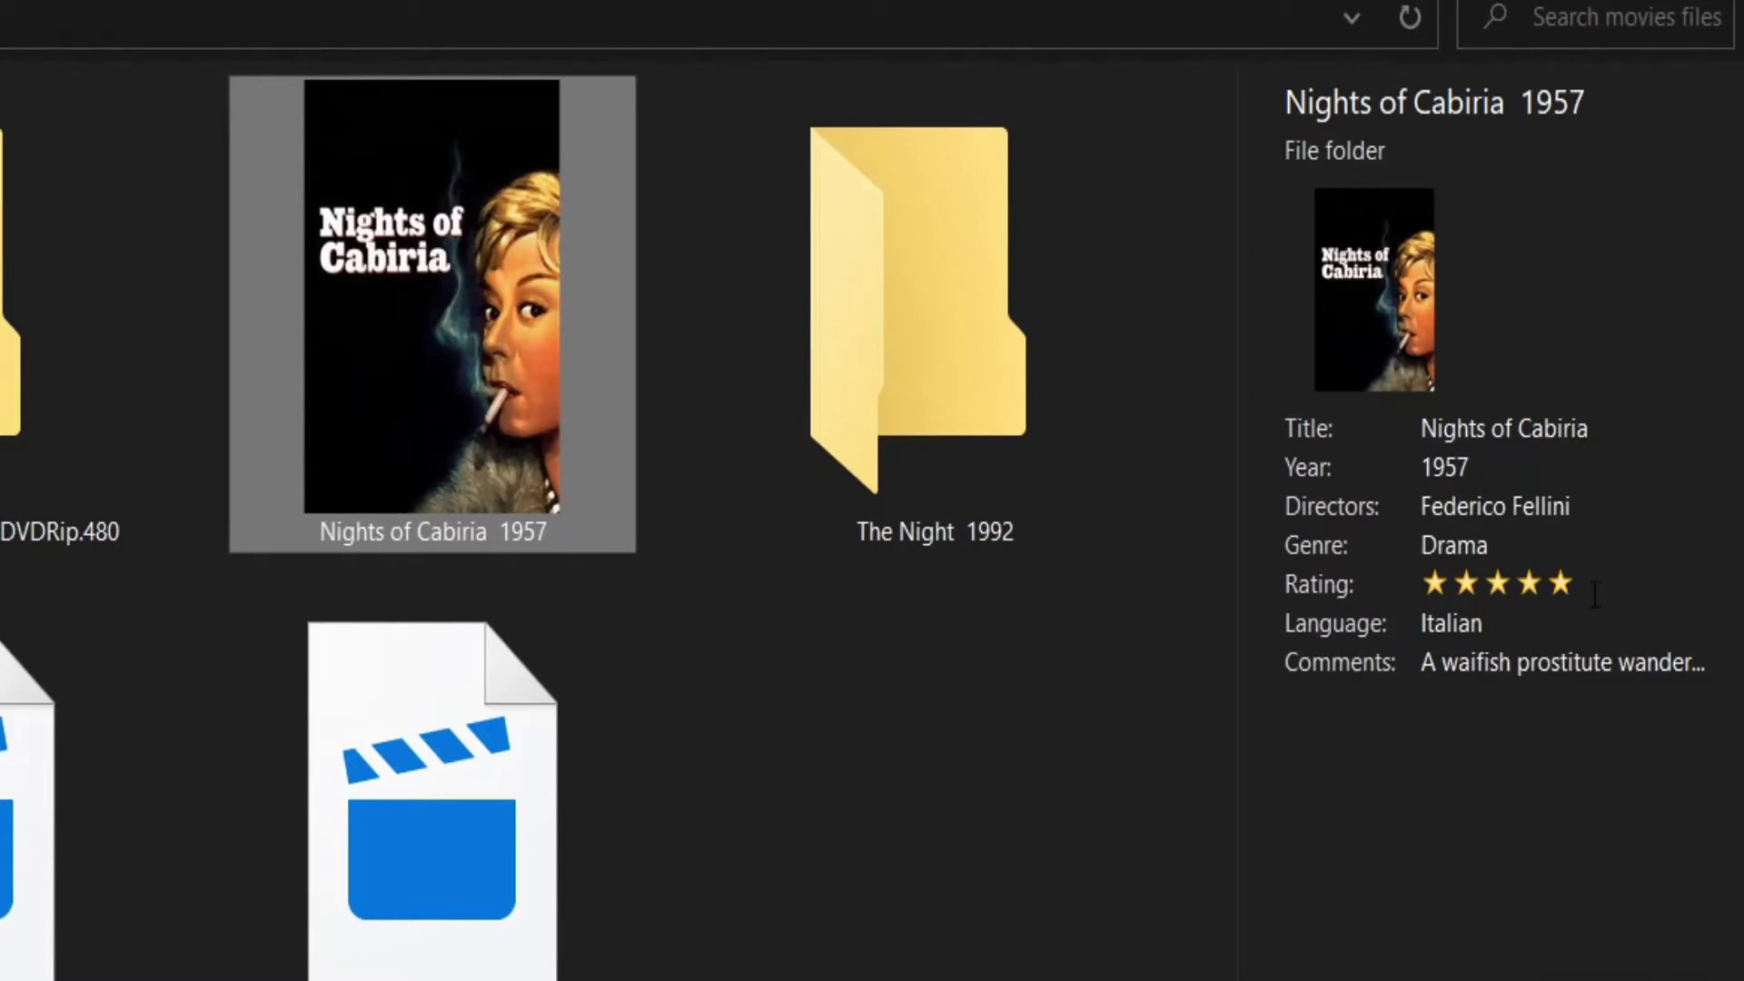
pyautogui.click(1582, 625)
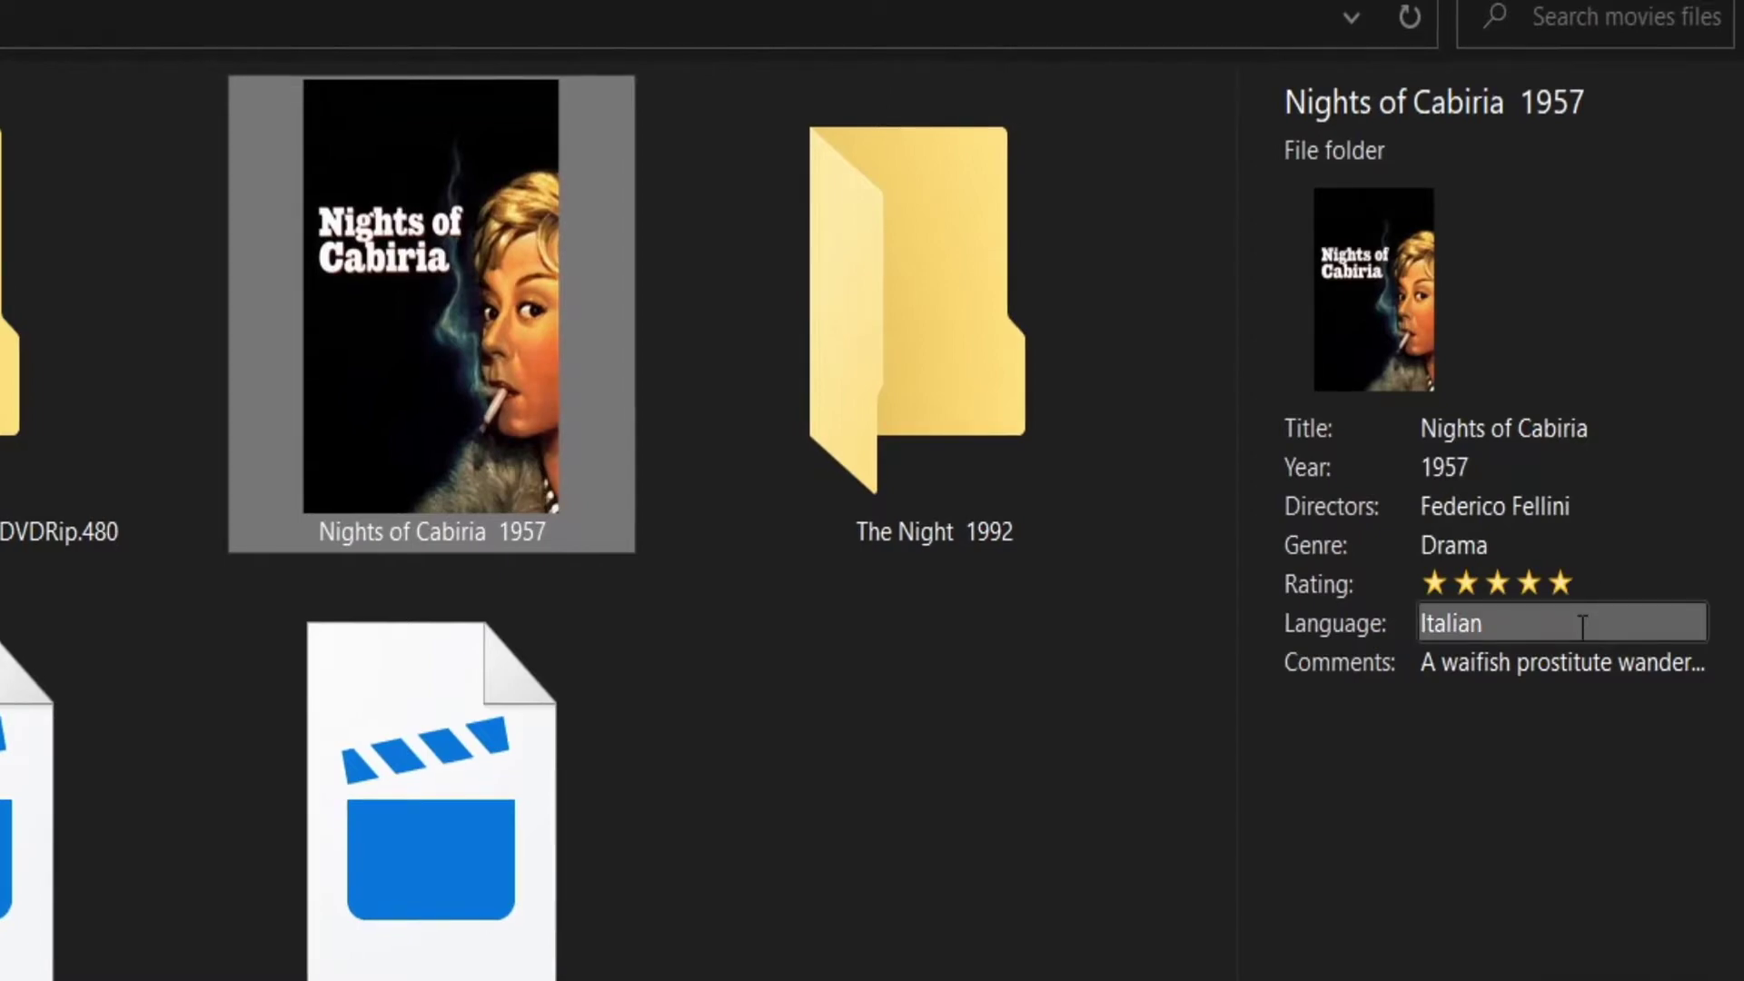
pyautogui.click(1566, 661)
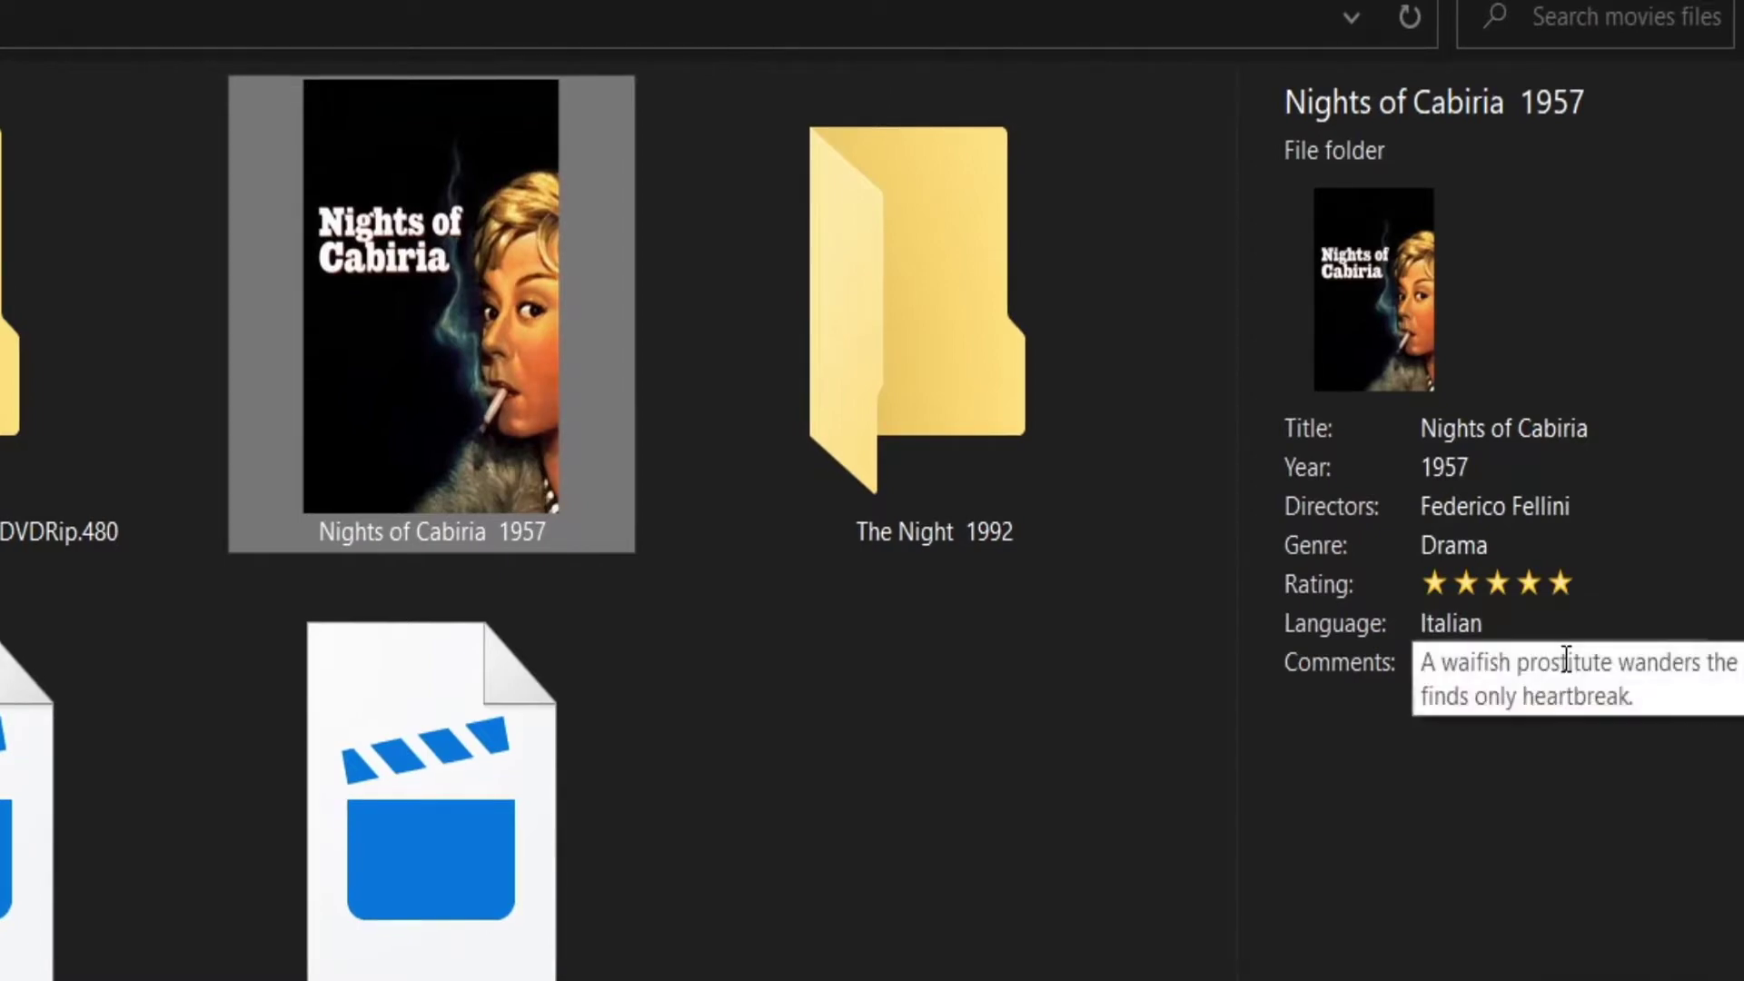
pyautogui.click(1565, 661)
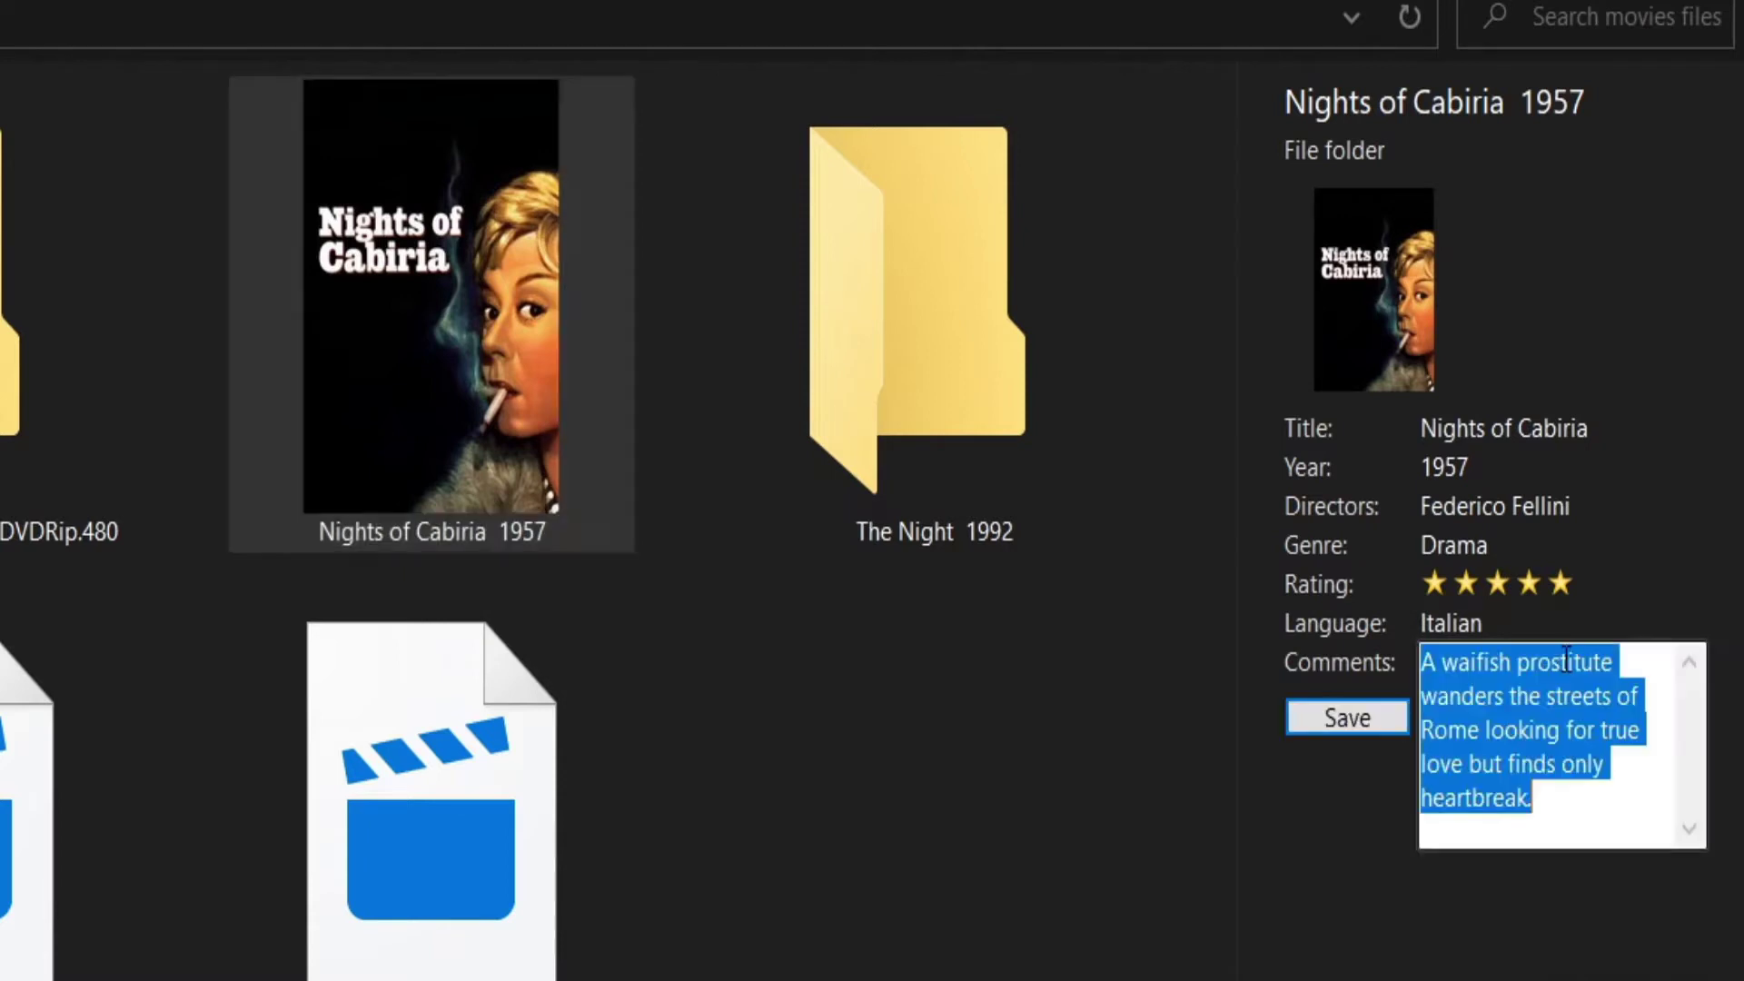
pyautogui.click(1598, 811)
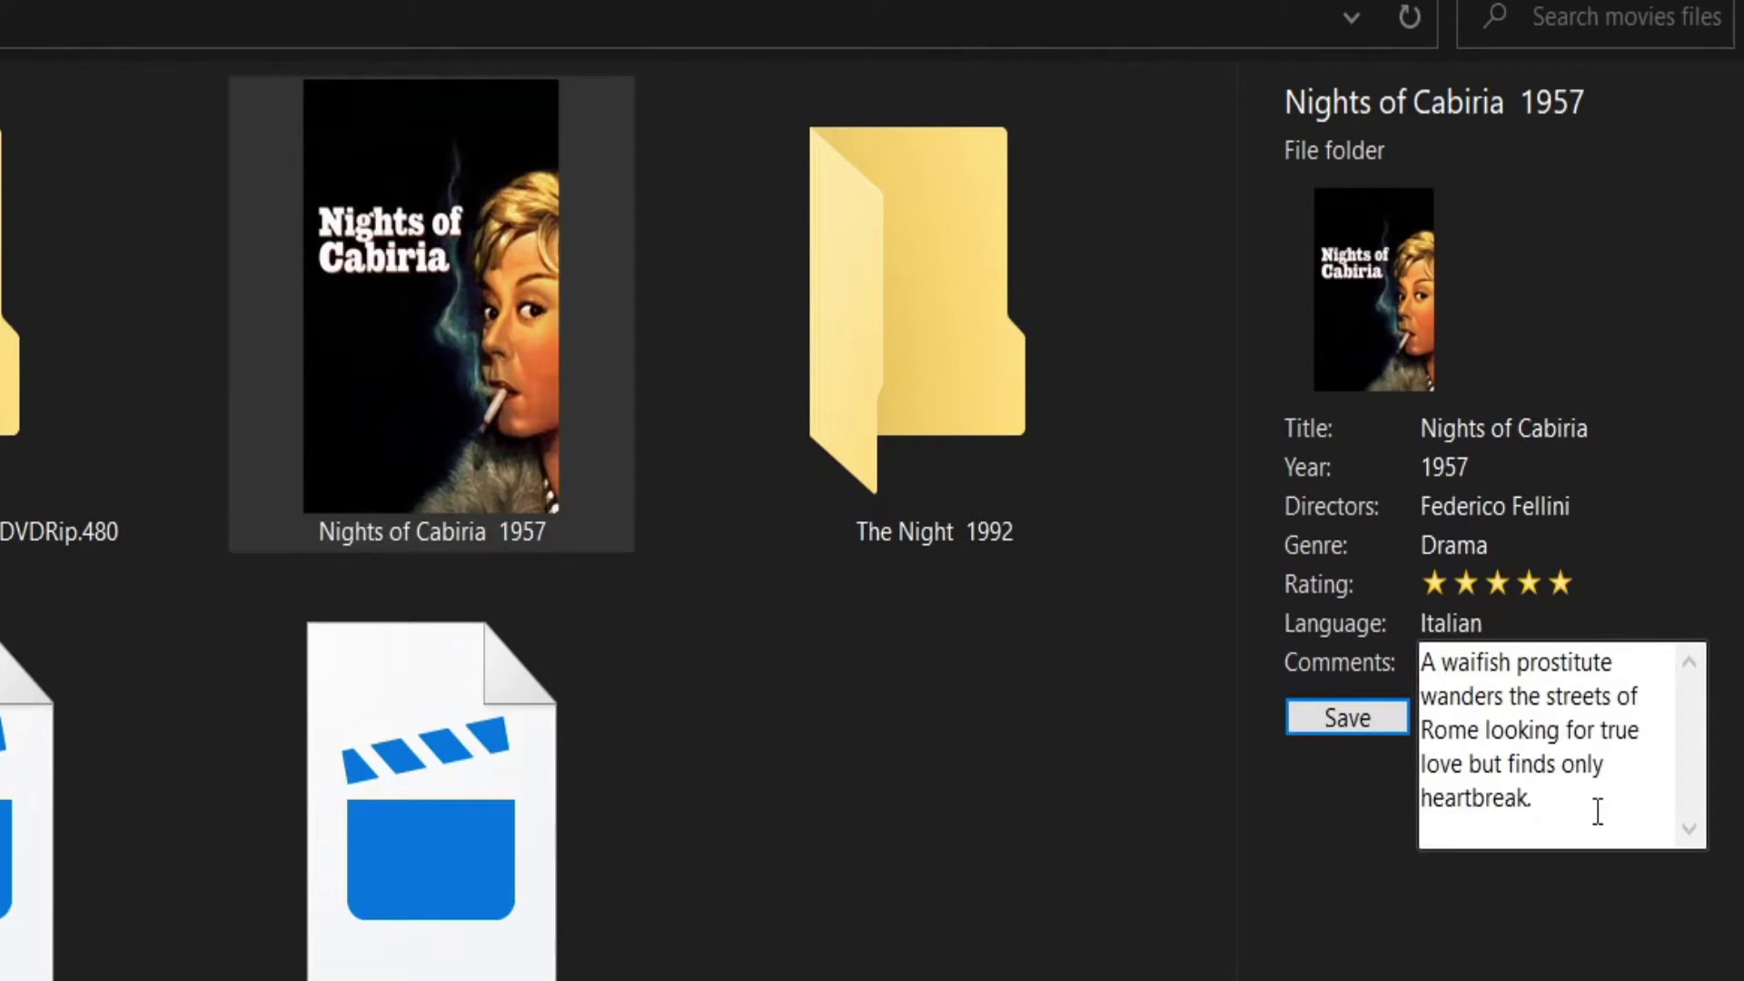
pyautogui.click(1381, 714)
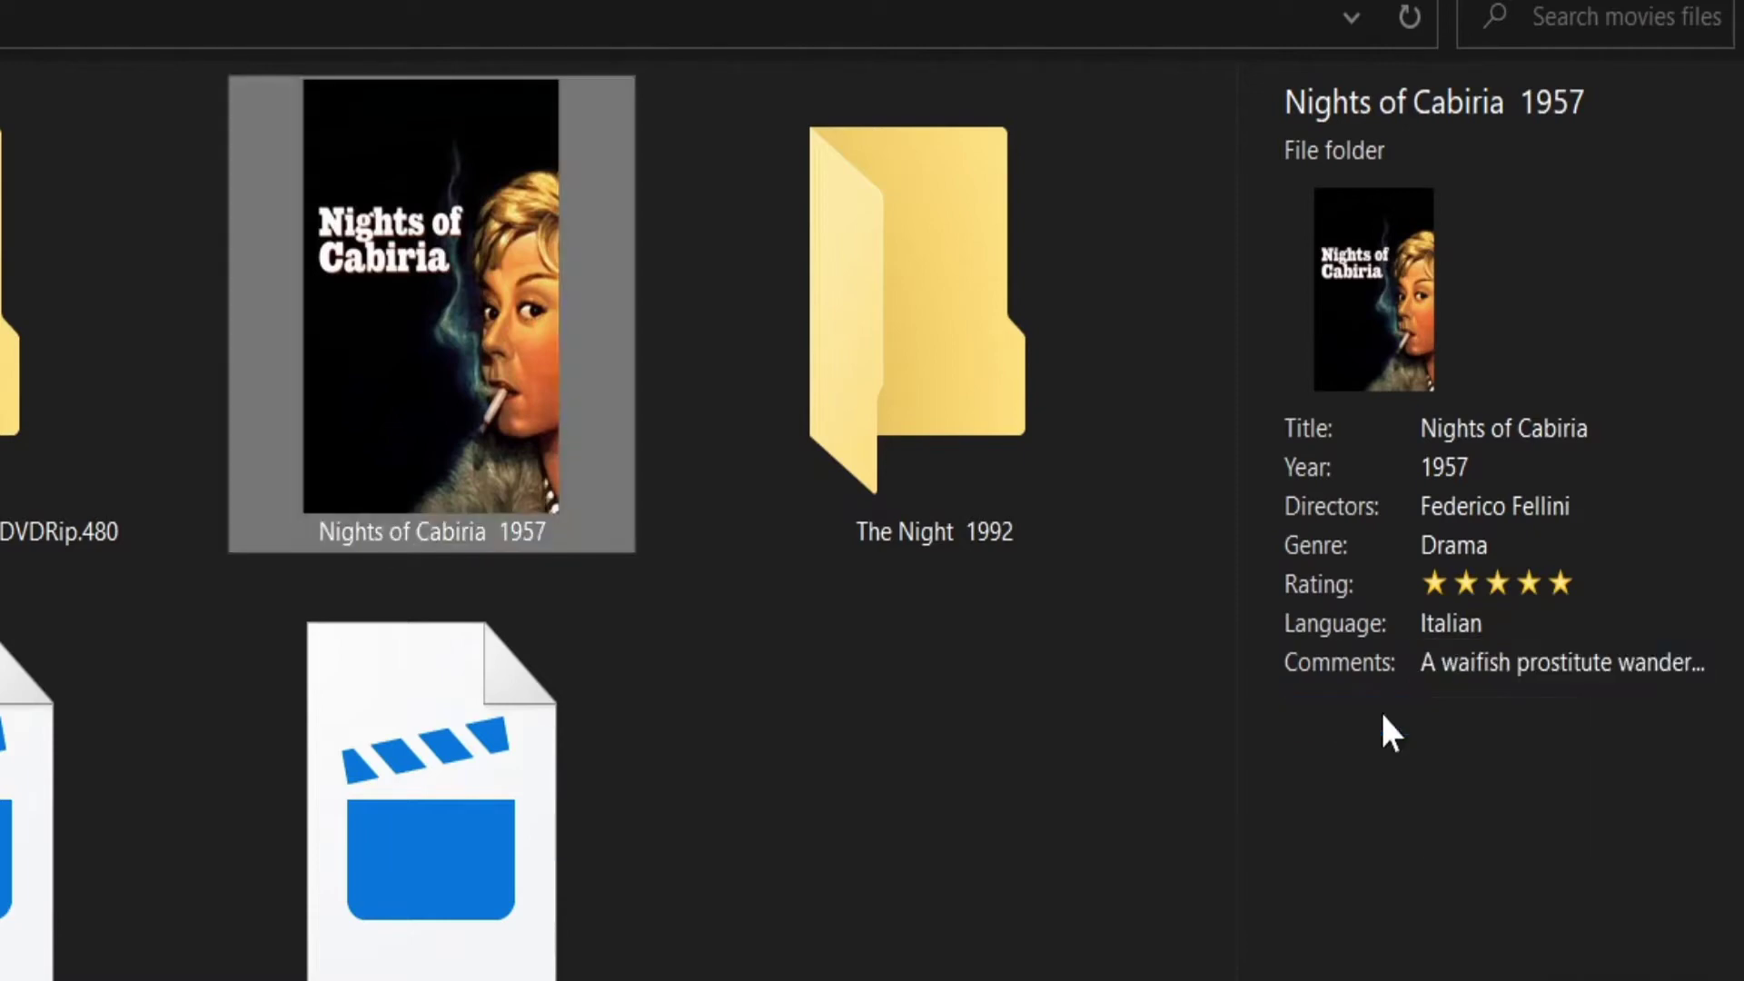
pyautogui.moveTo(465, 333)
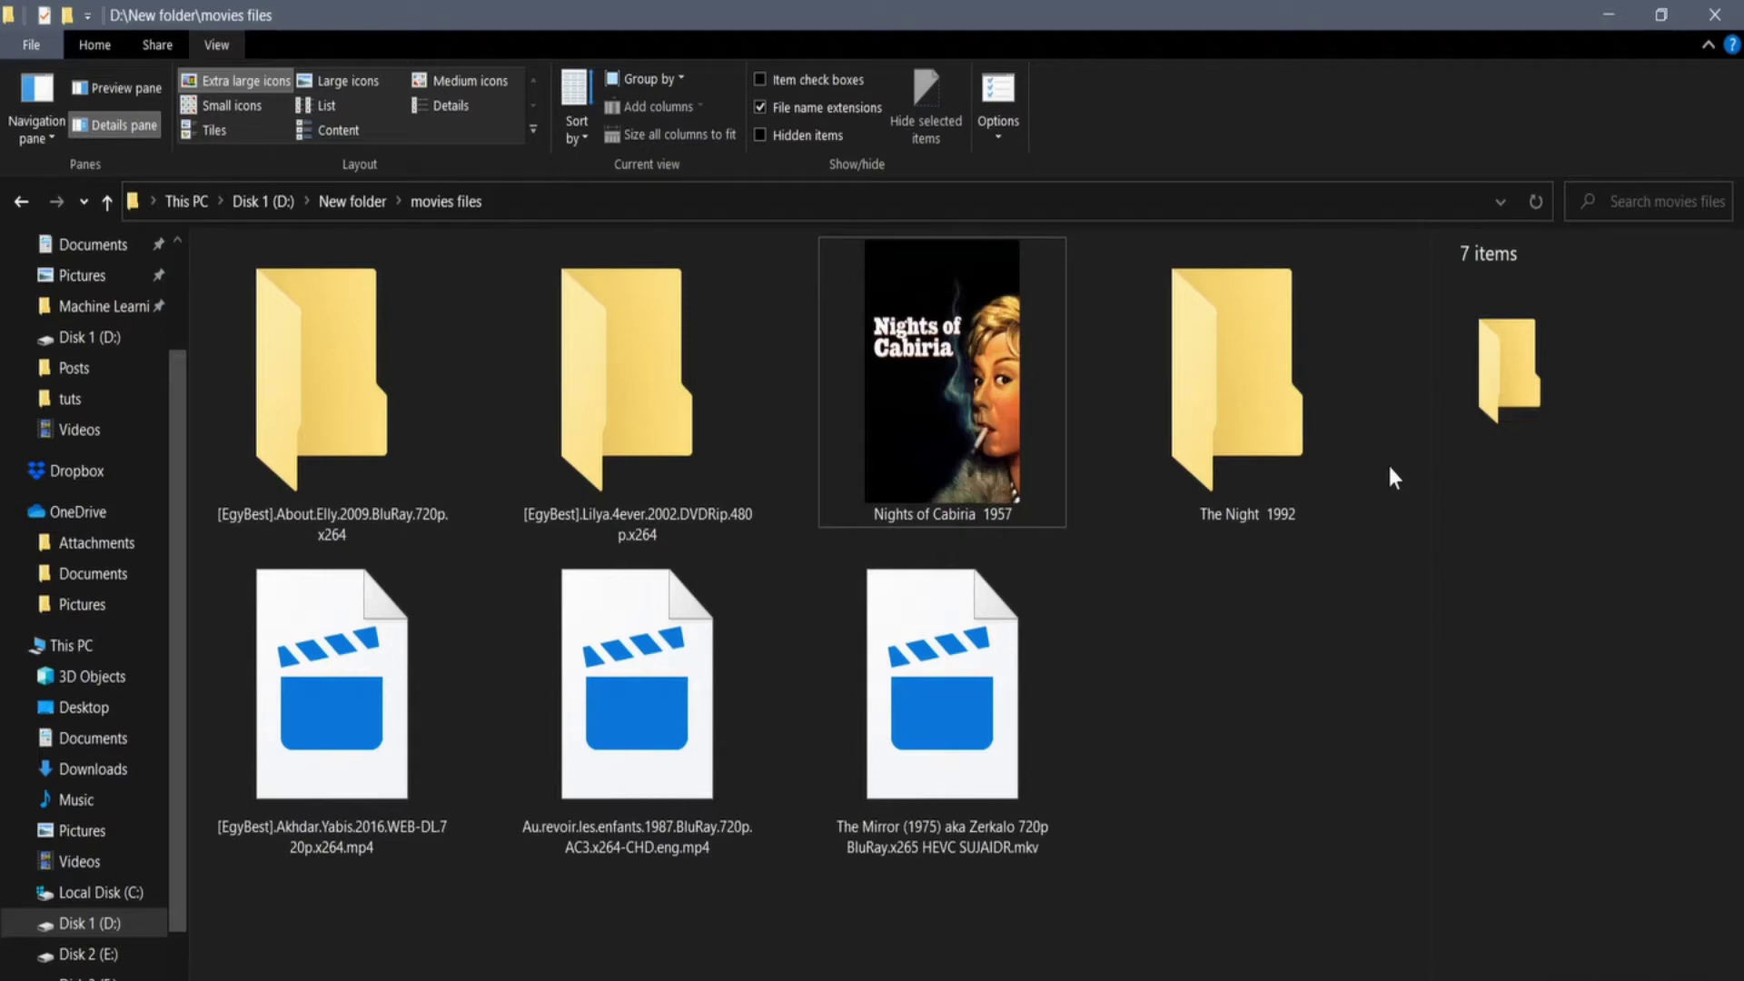
# Run Update Movie Poster: Console Mode on the four movie folders in the top row
pyautogui.moveTo(1387, 464); pyautogui.dragTo(275, 433)
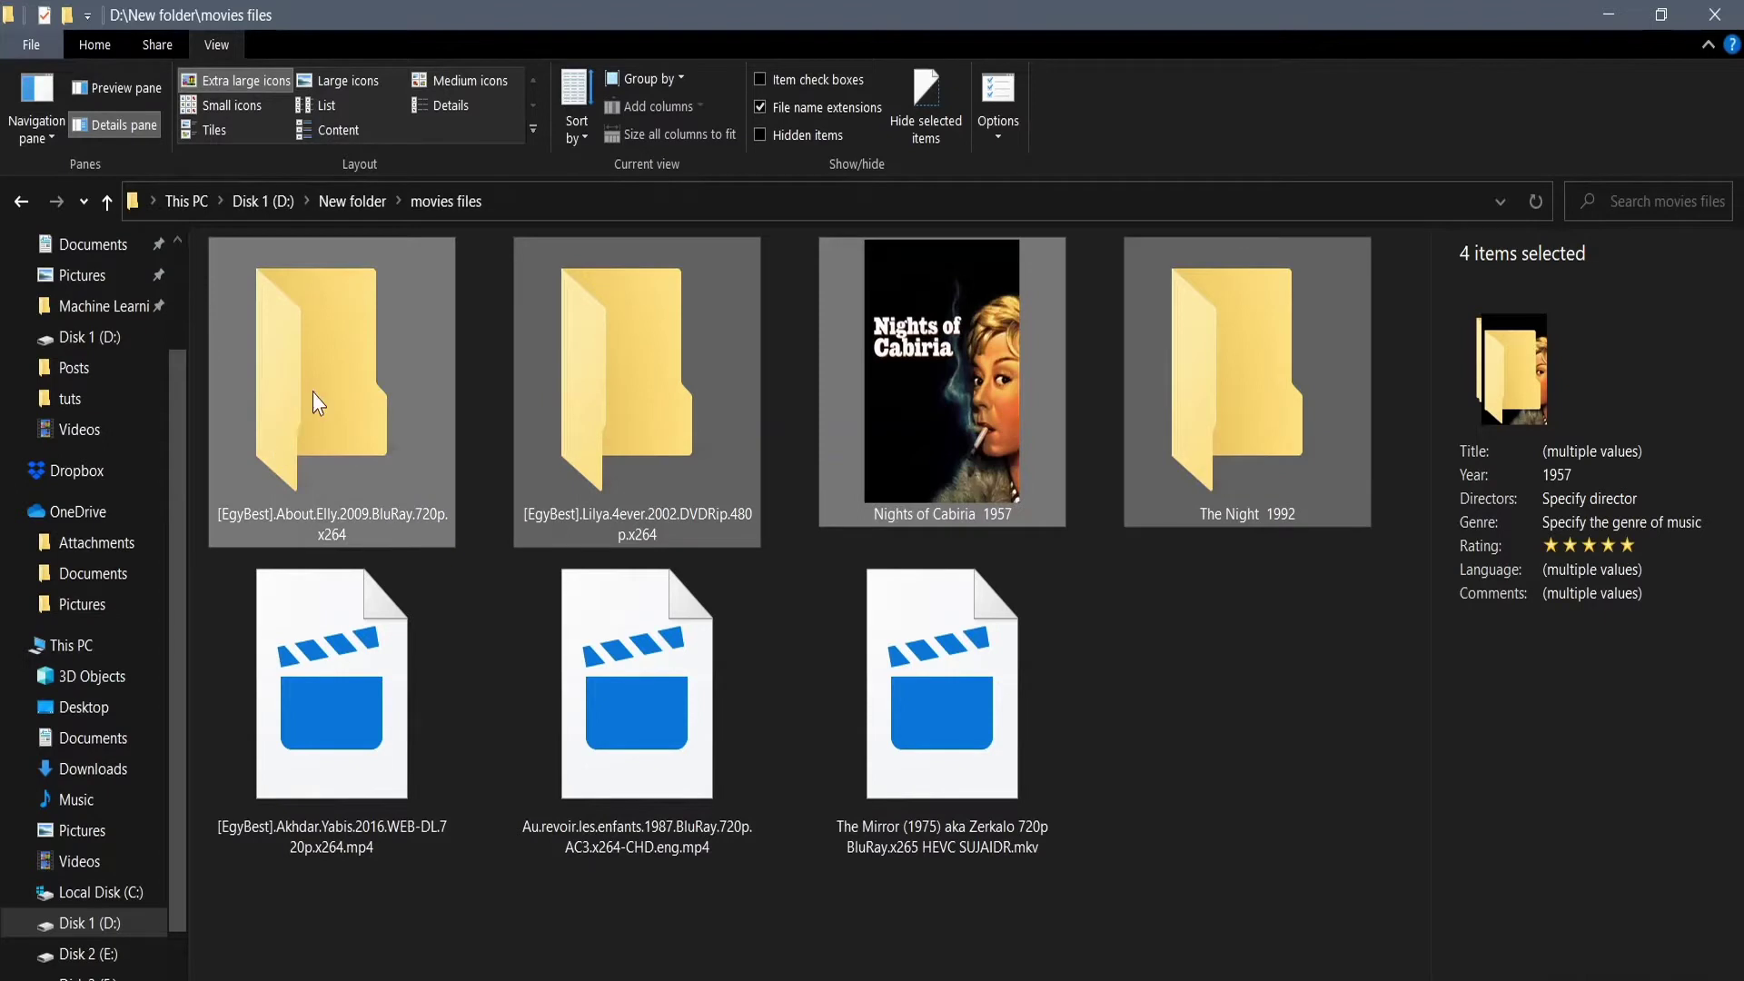
pyautogui.rightClick(354, 367)
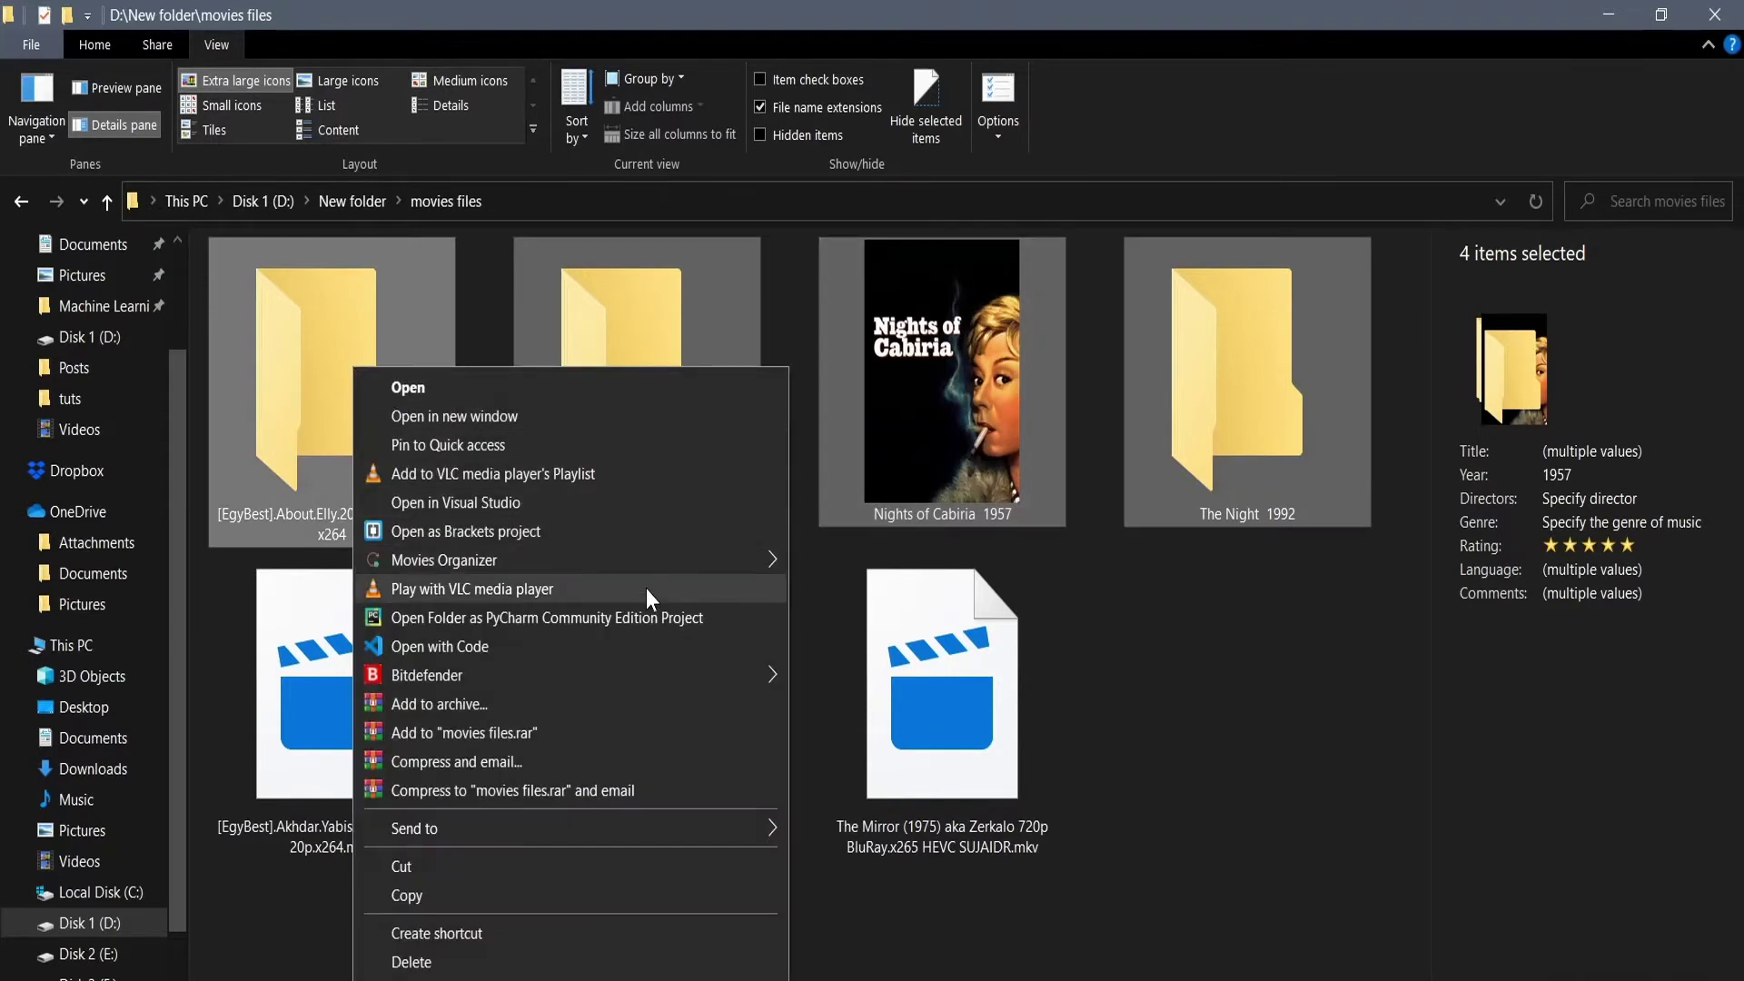
pyautogui.moveTo(659, 574)
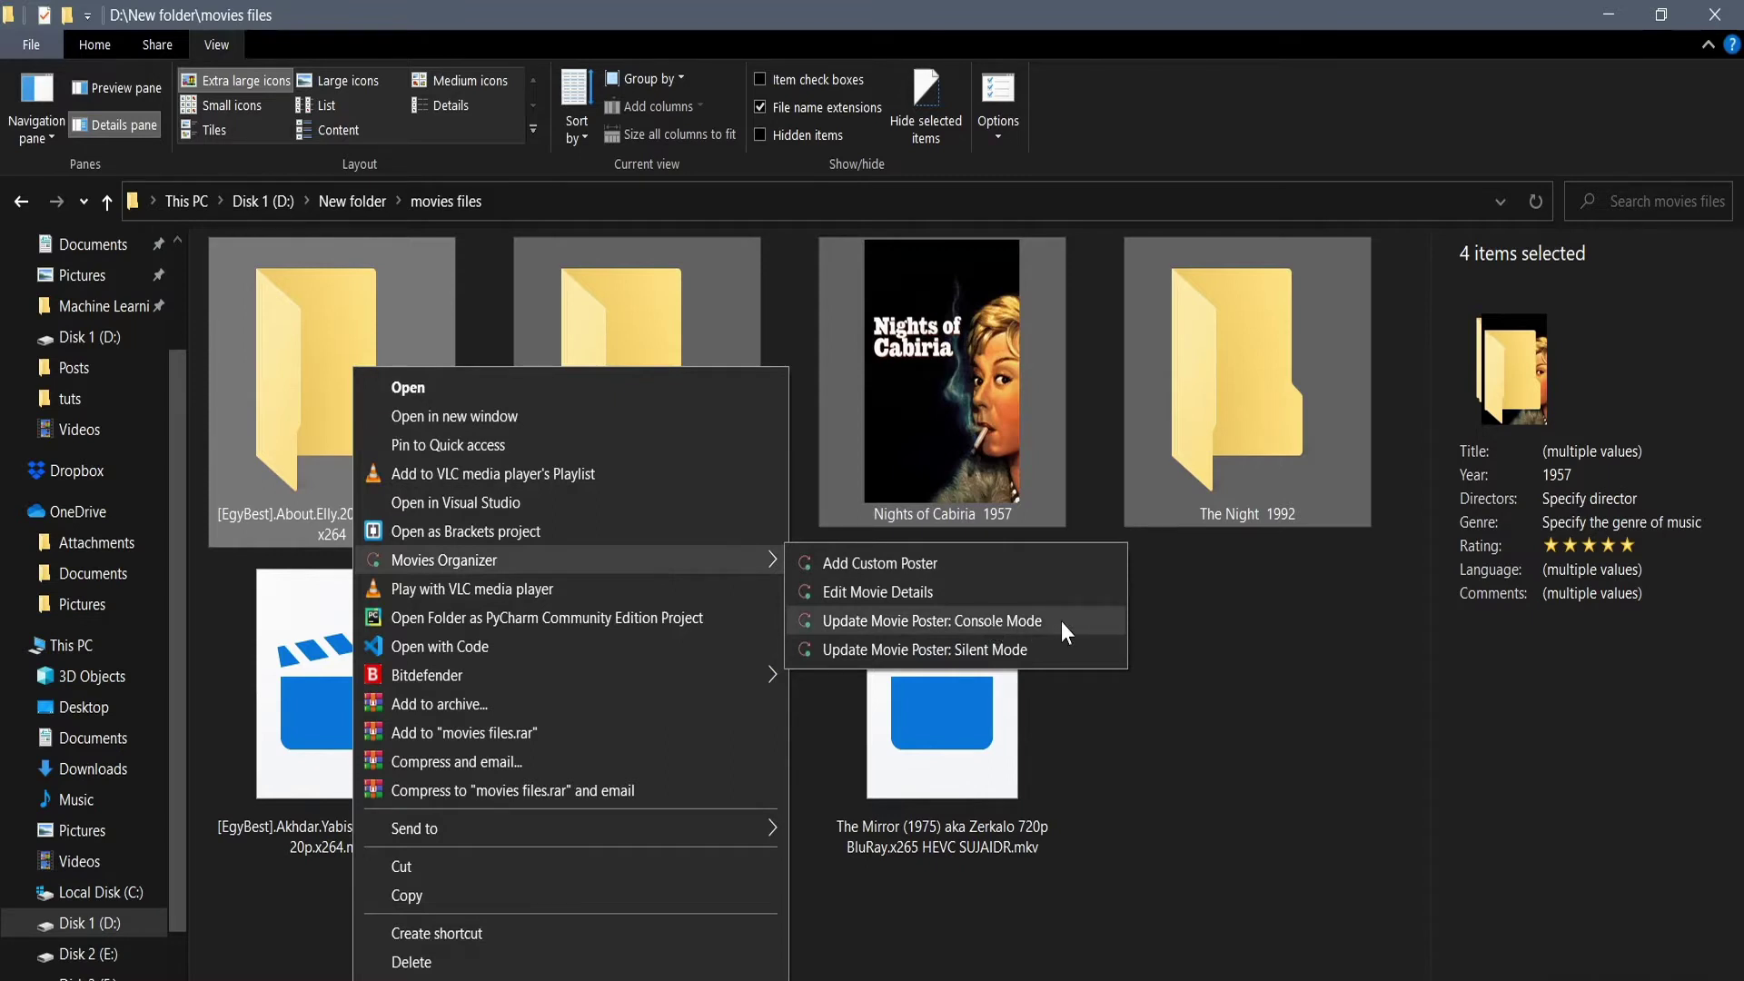
pyautogui.click(1228, 948)
# Run Update Movie Poster: Console Mode on the three loose video files
pyautogui.moveTo(1224, 940); pyautogui.dragTo(284, 607)
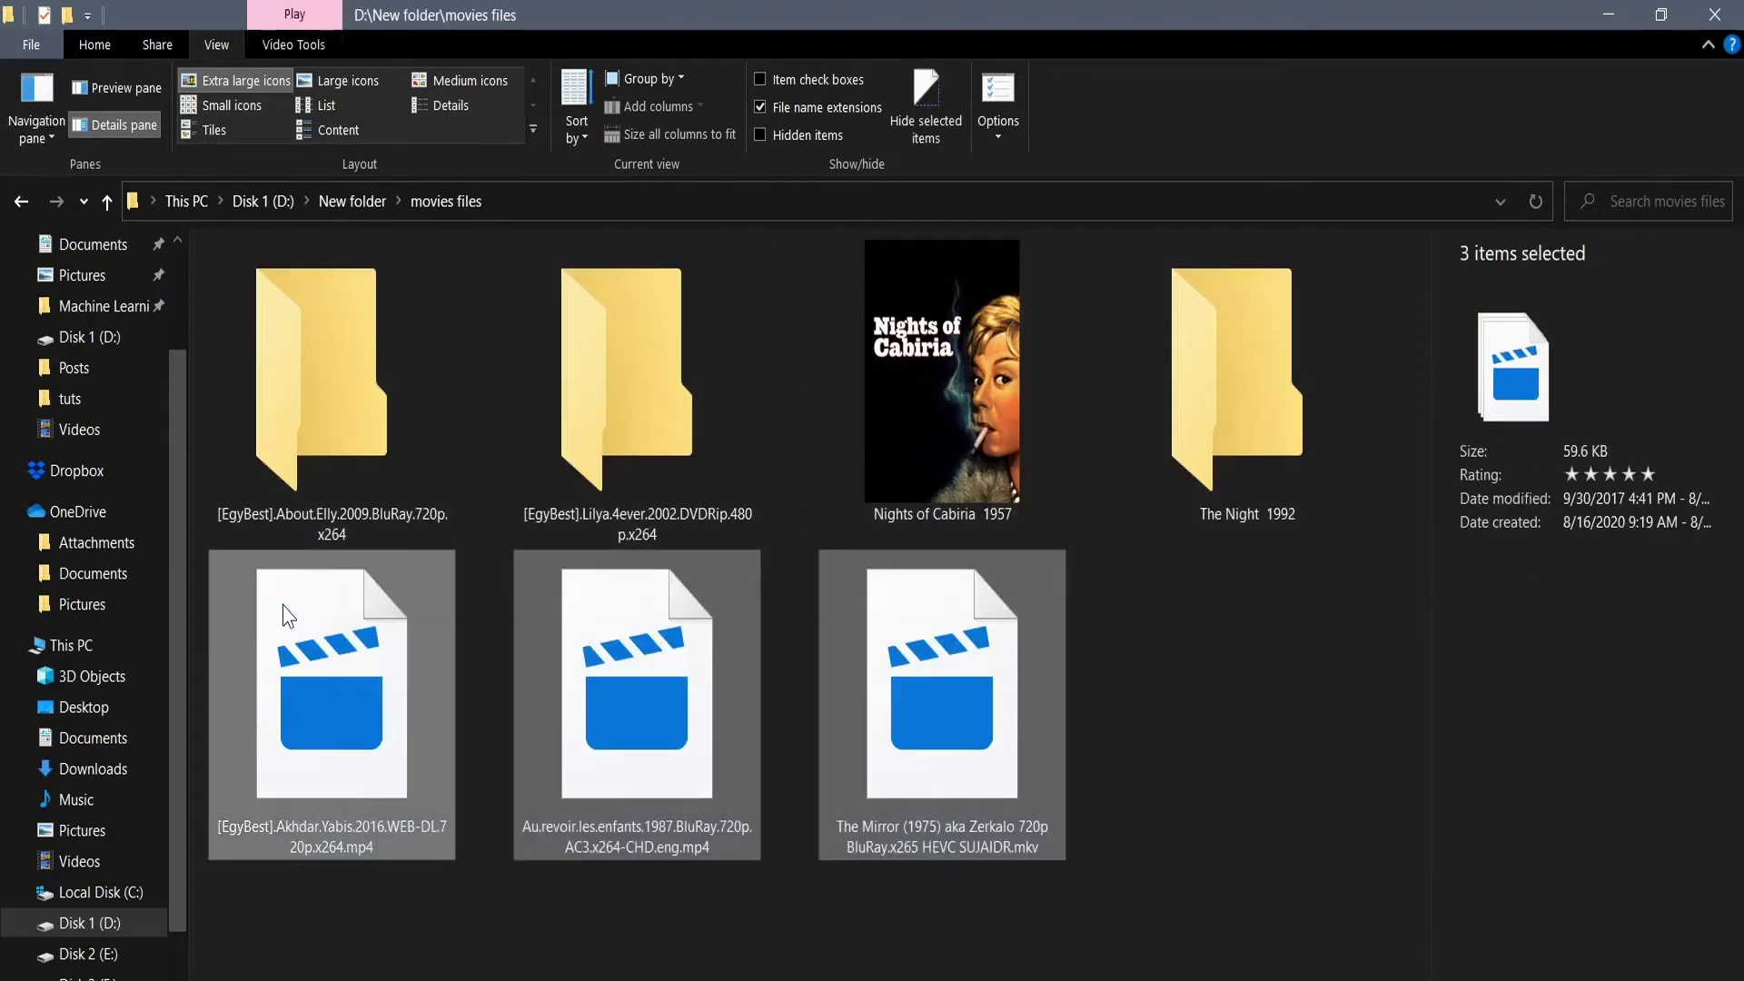
pyautogui.rightClick(357, 620)
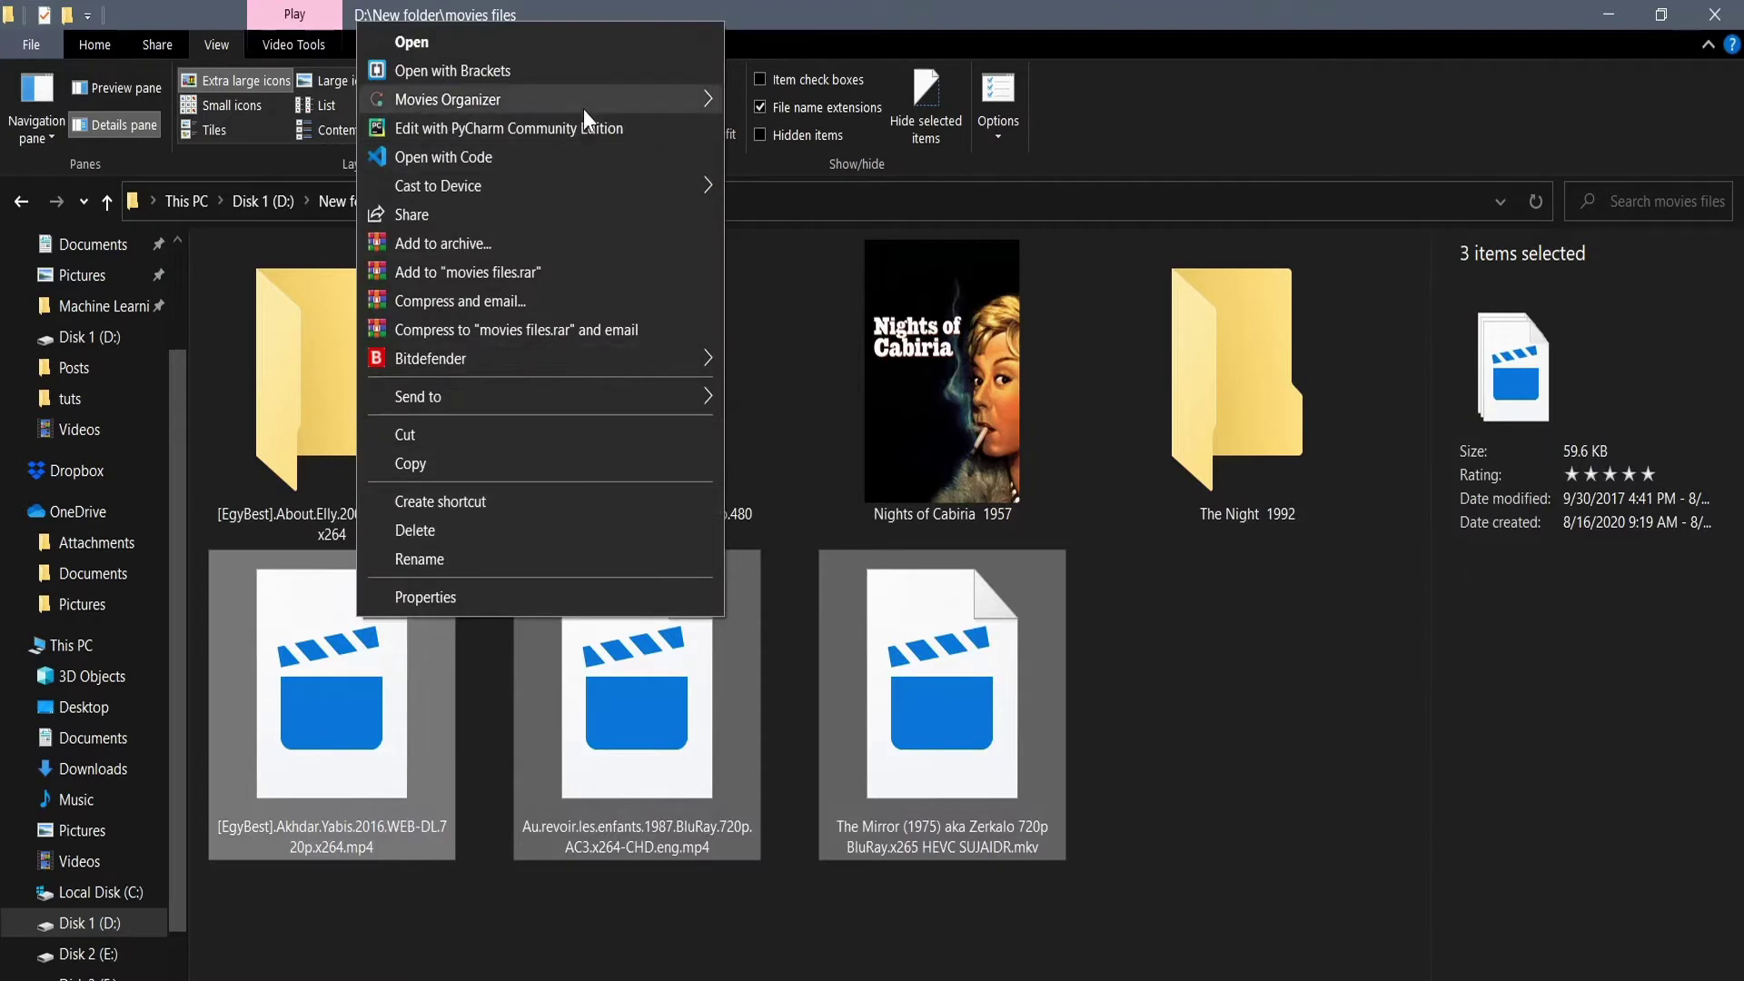
pyautogui.moveTo(603, 100)
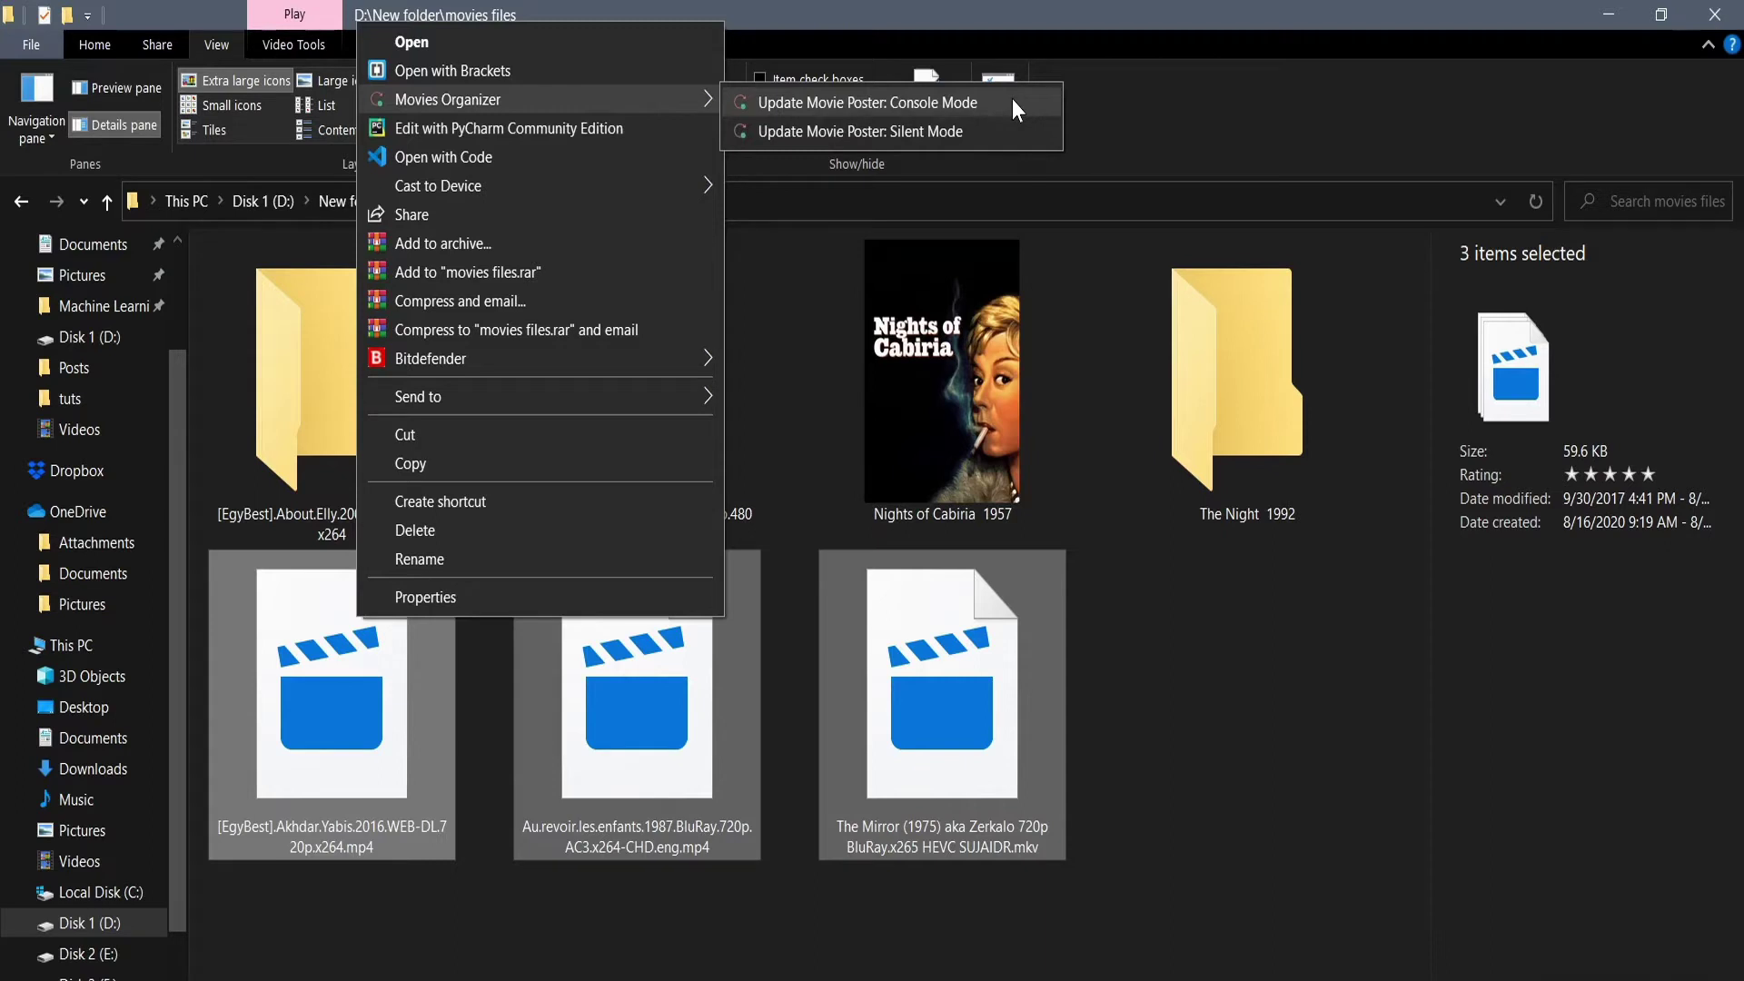
pyautogui.click(1128, 783)
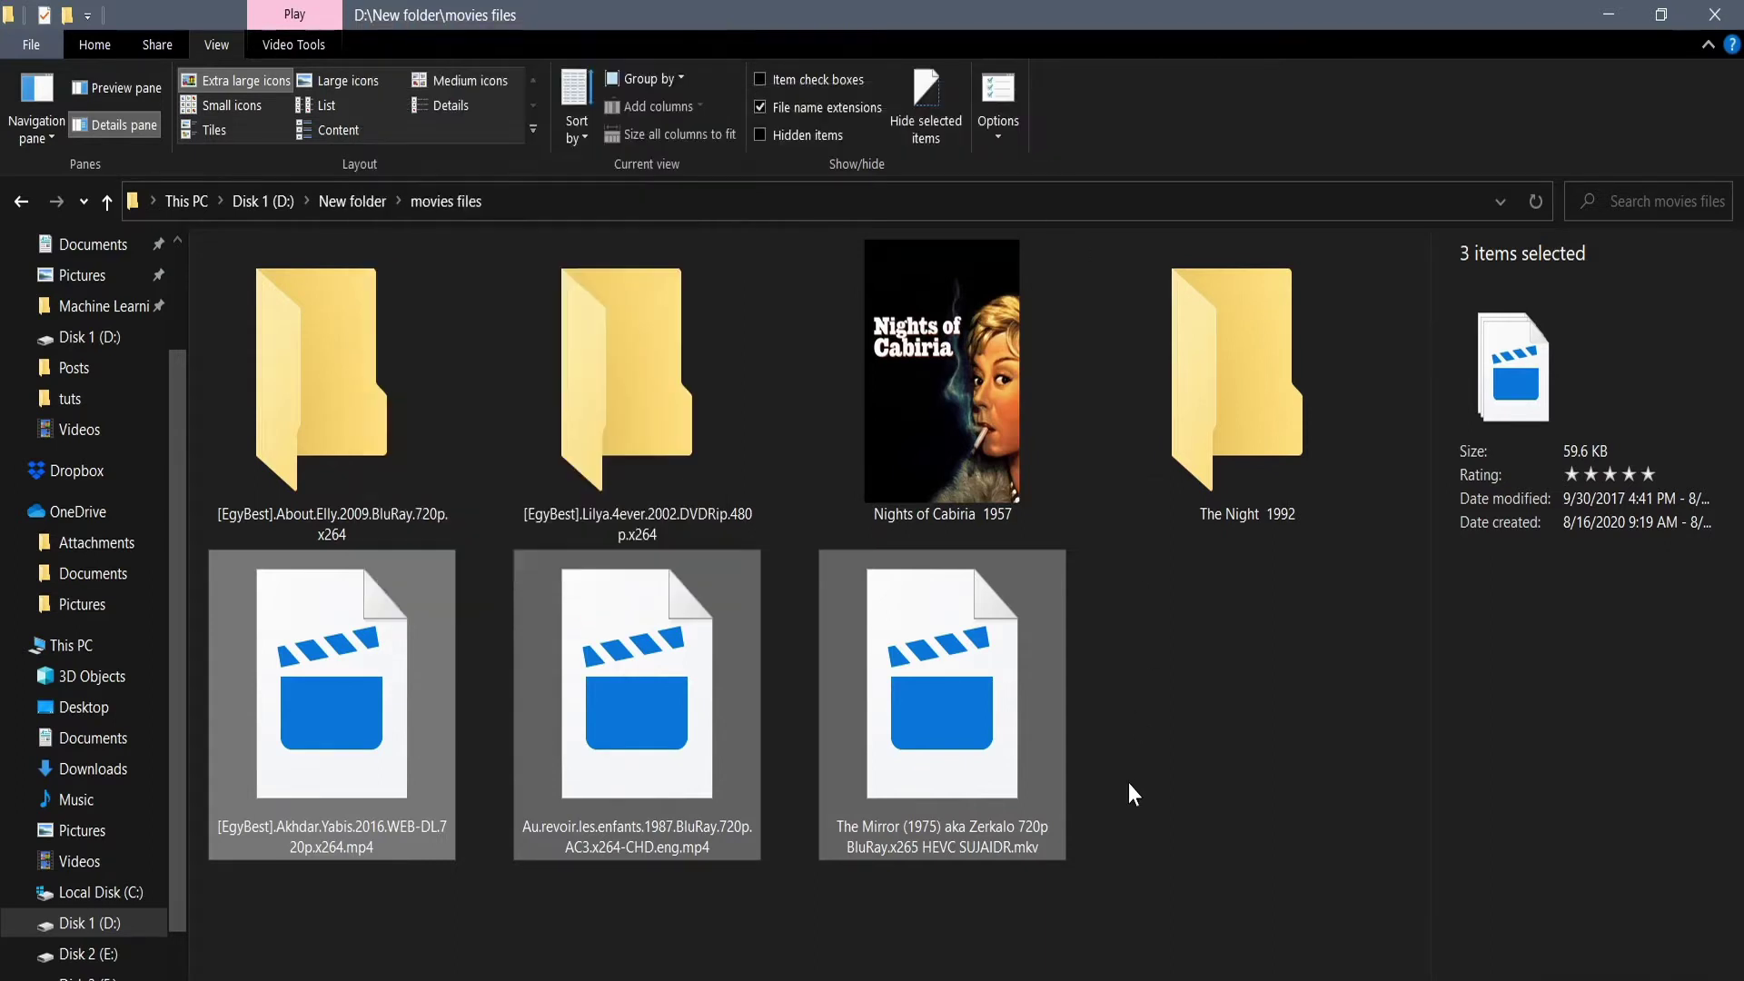
pyautogui.click(1128, 782)
# Run Update Movie Poster: Silent Mode on the three selected video files
pyautogui.moveTo(1178, 948); pyautogui.dragTo(370, 640)
pyautogui.rightClick(374, 649)
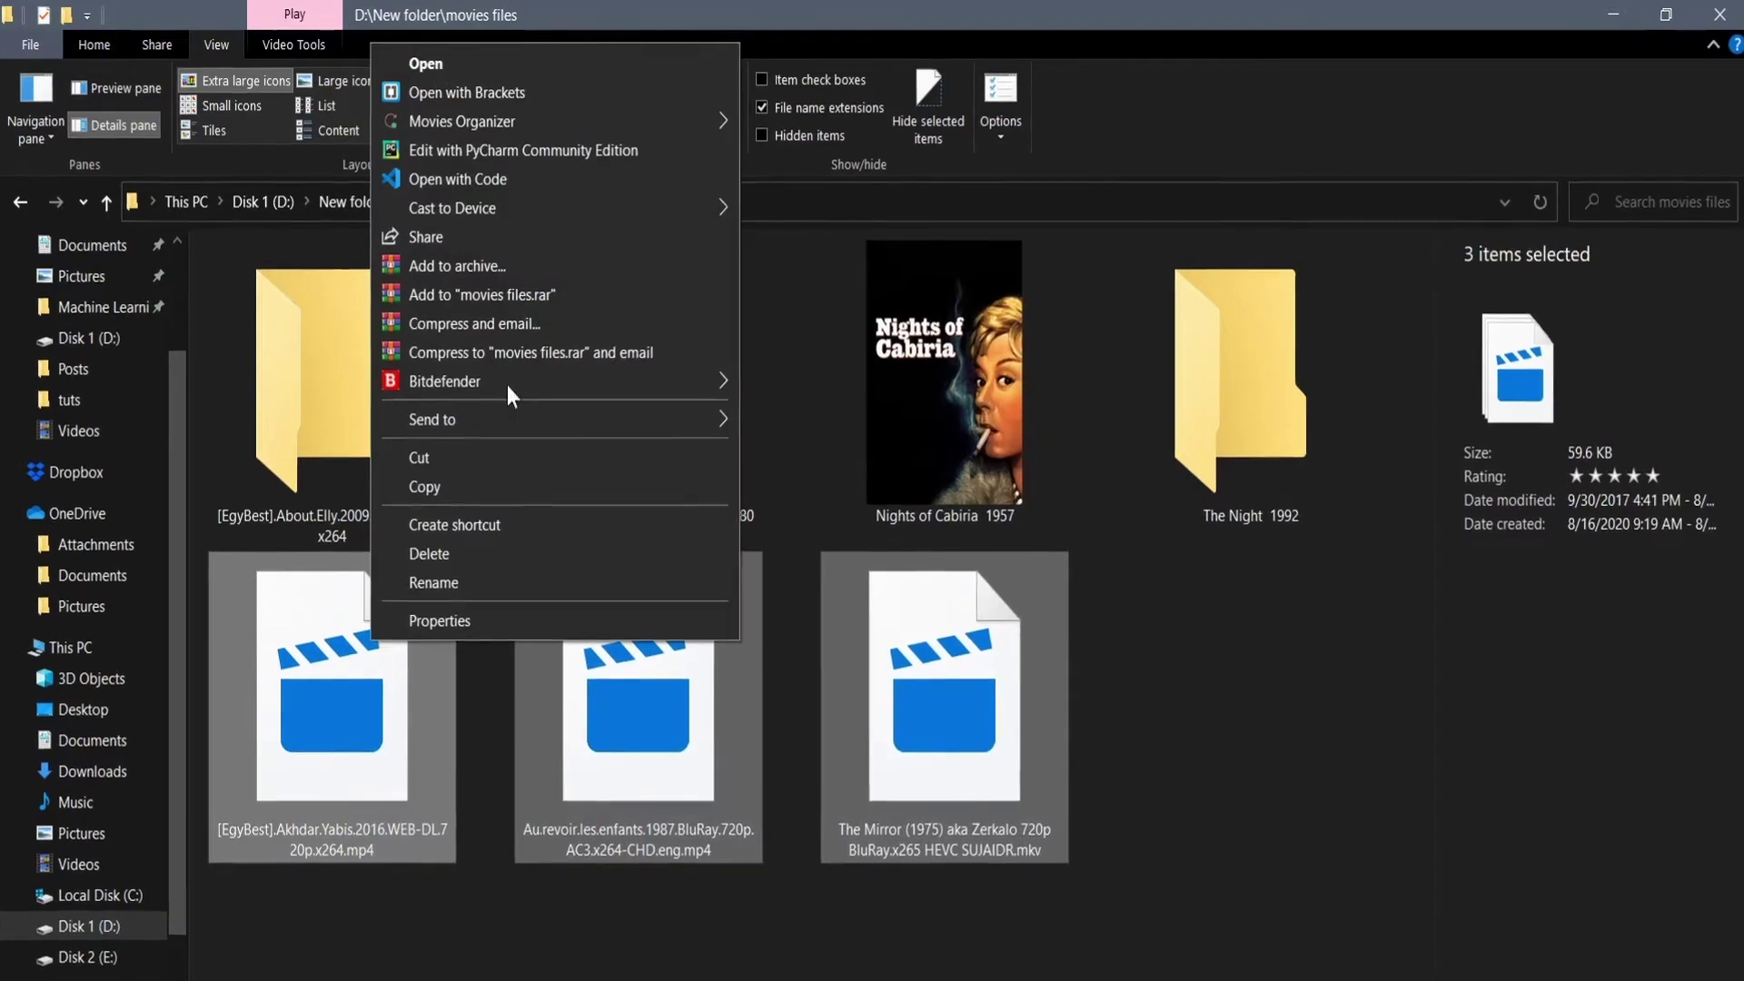
pyautogui.moveTo(635, 123)
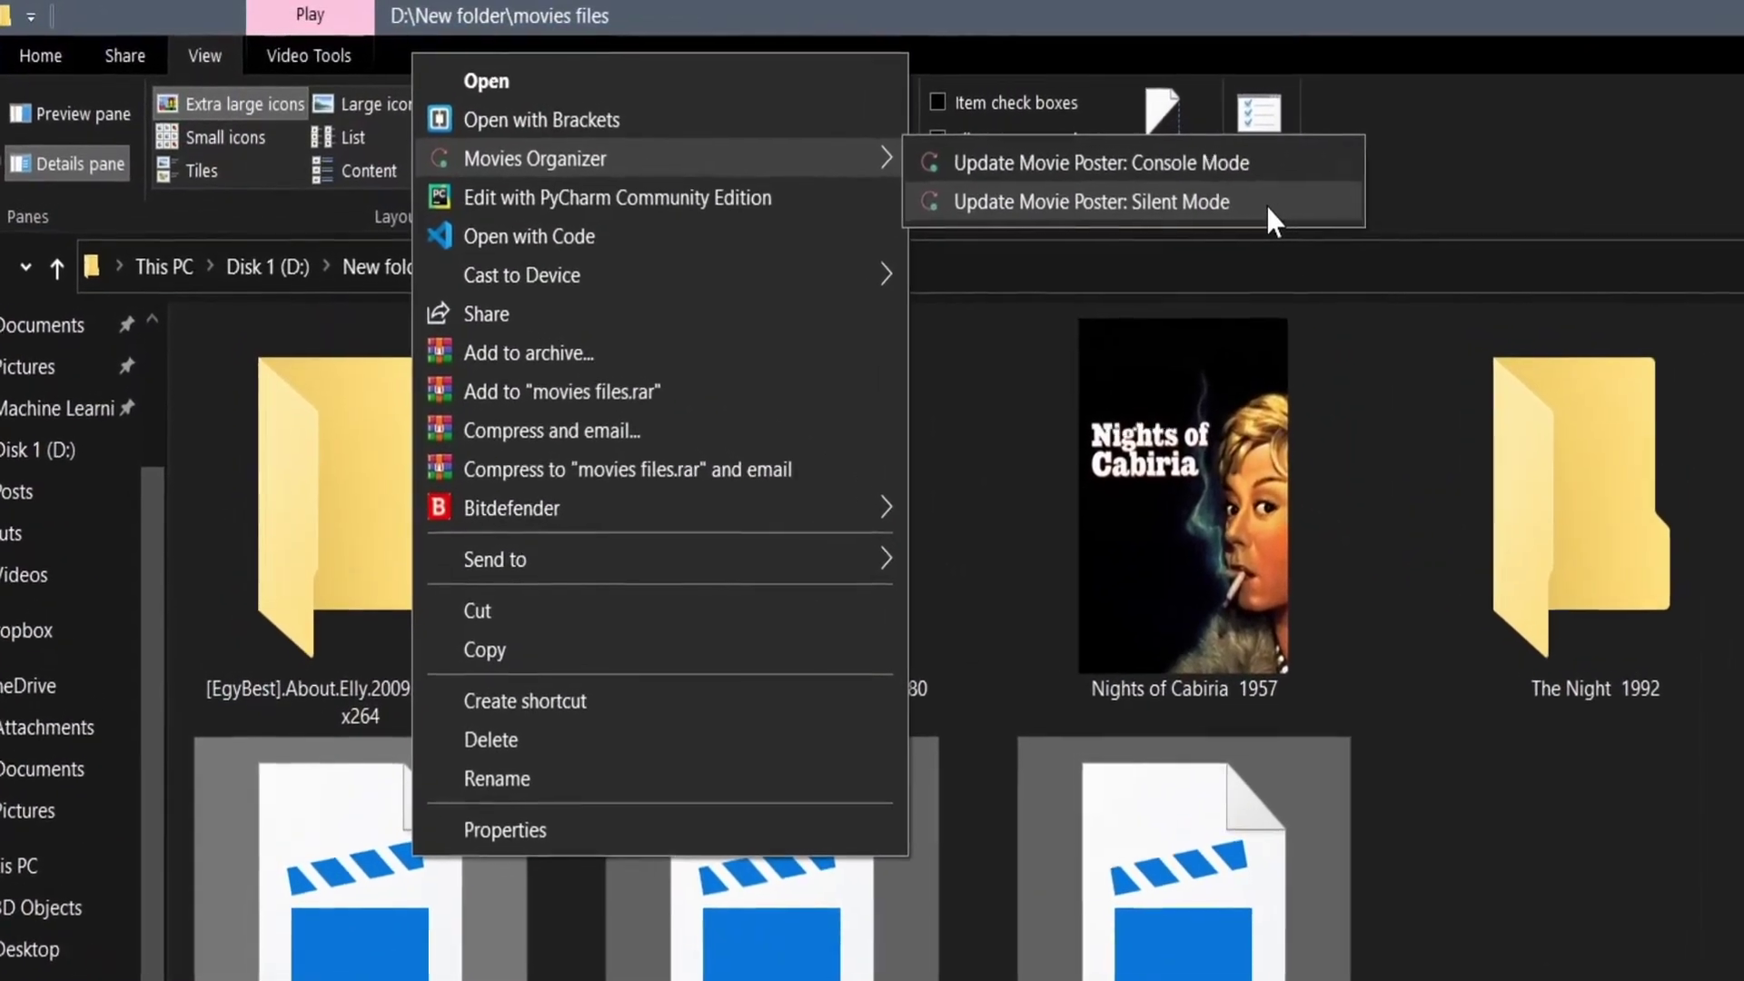
pyautogui.click(1290, 209)
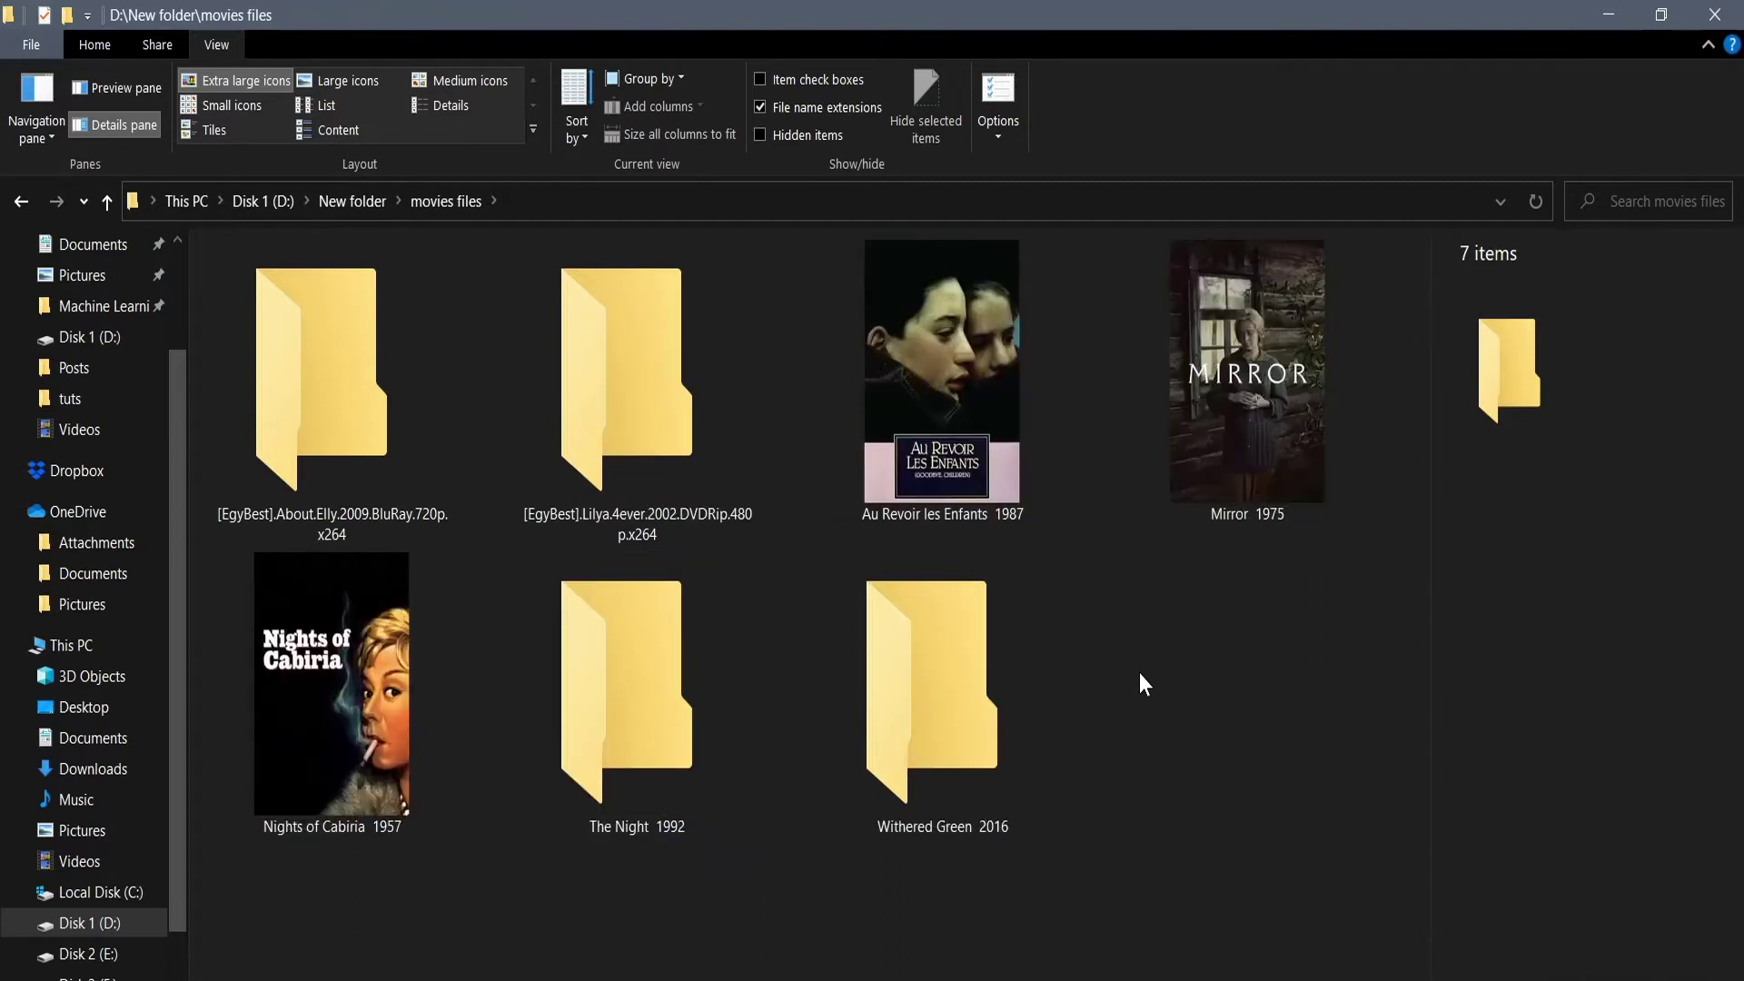
# Select the Withered Green 2016 folder to check its details
pyautogui.click(982, 706)
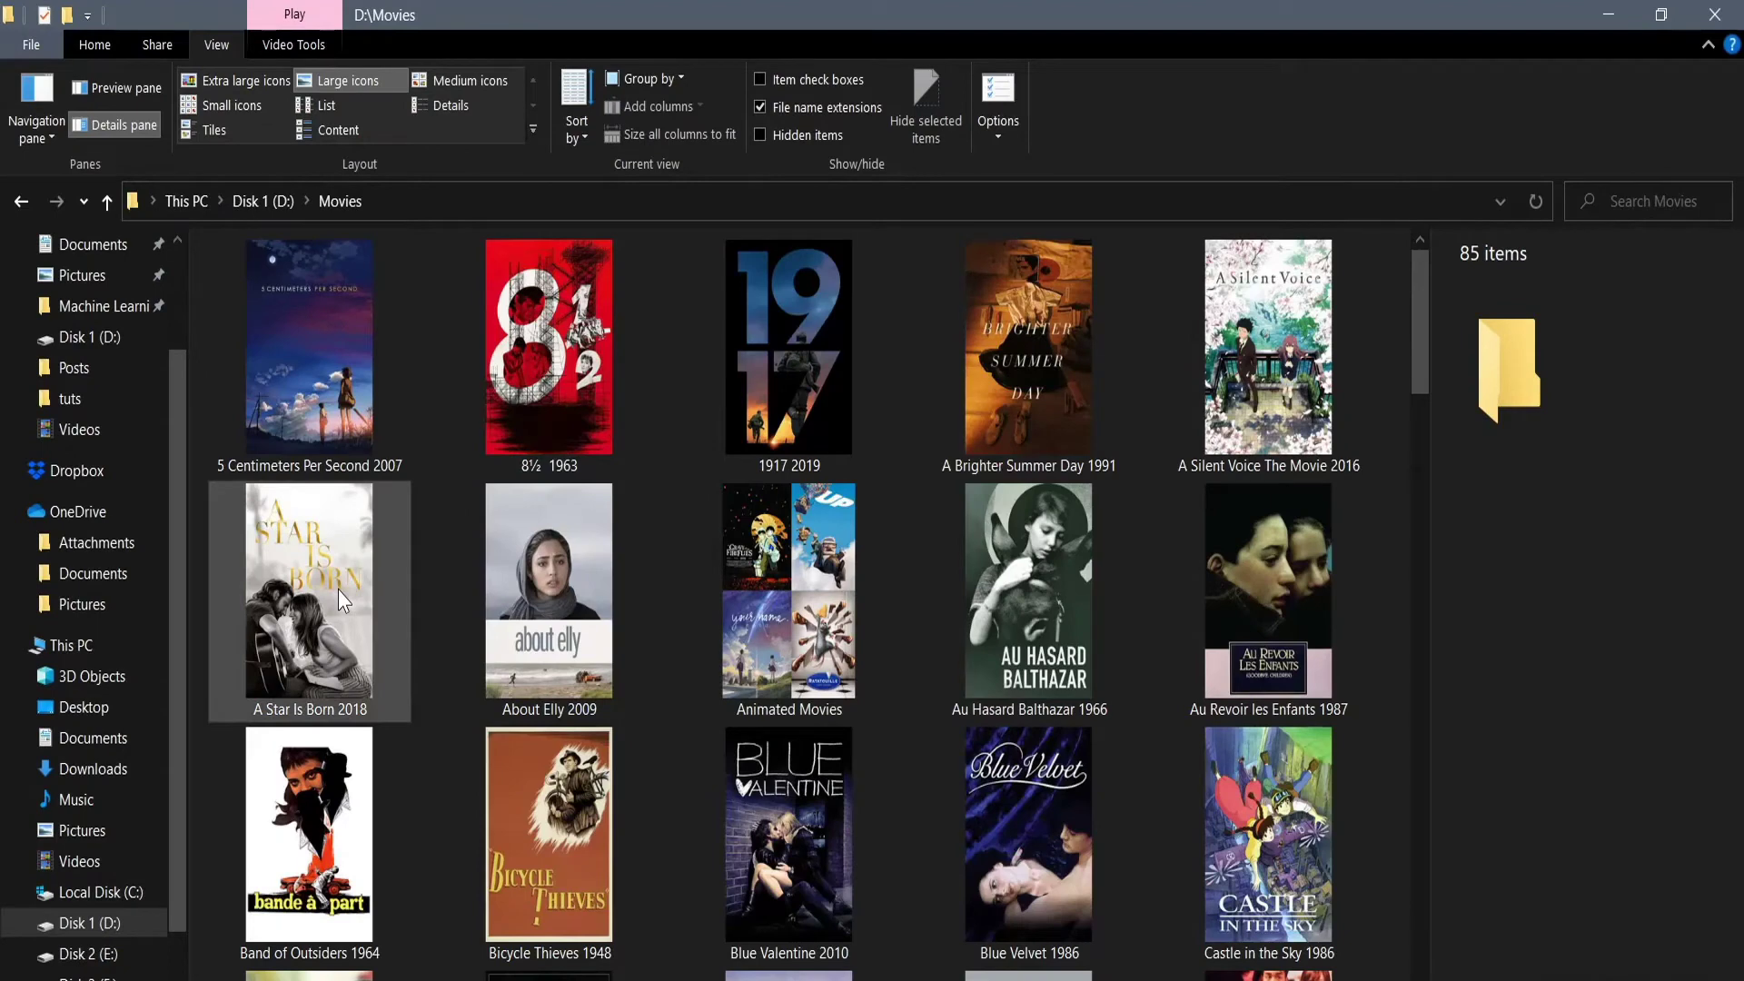
pyautogui.click(338, 591)
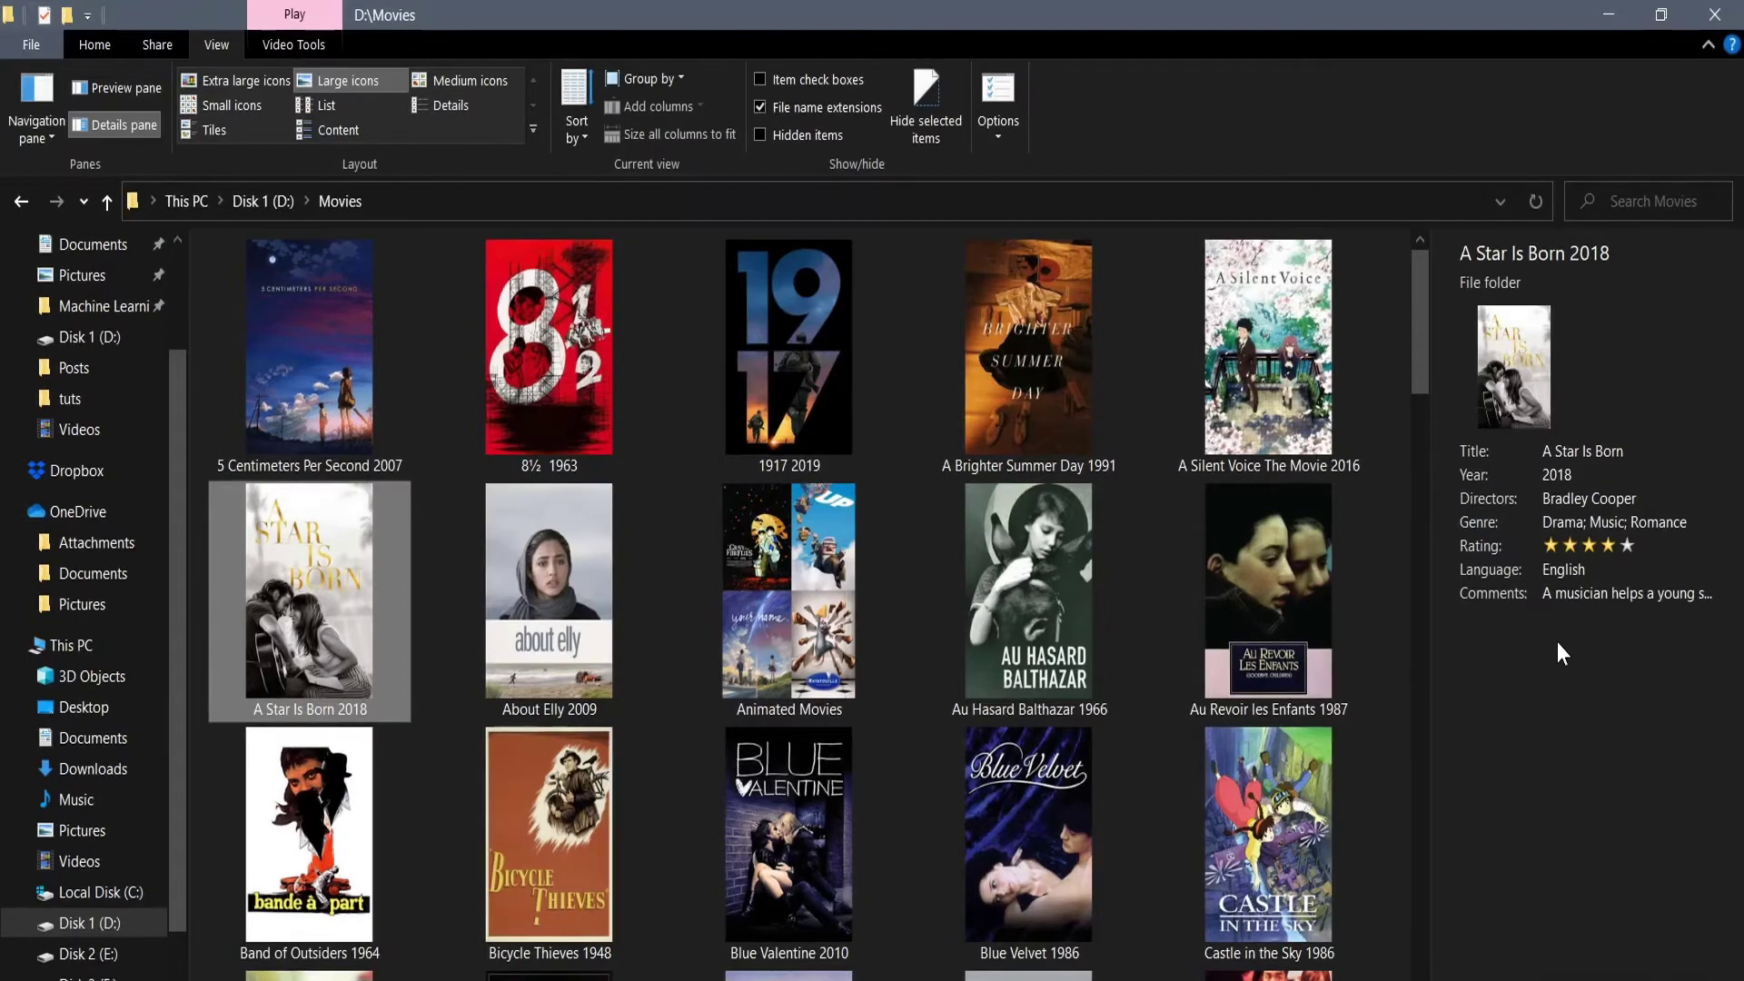
pyautogui.click(1550, 543)
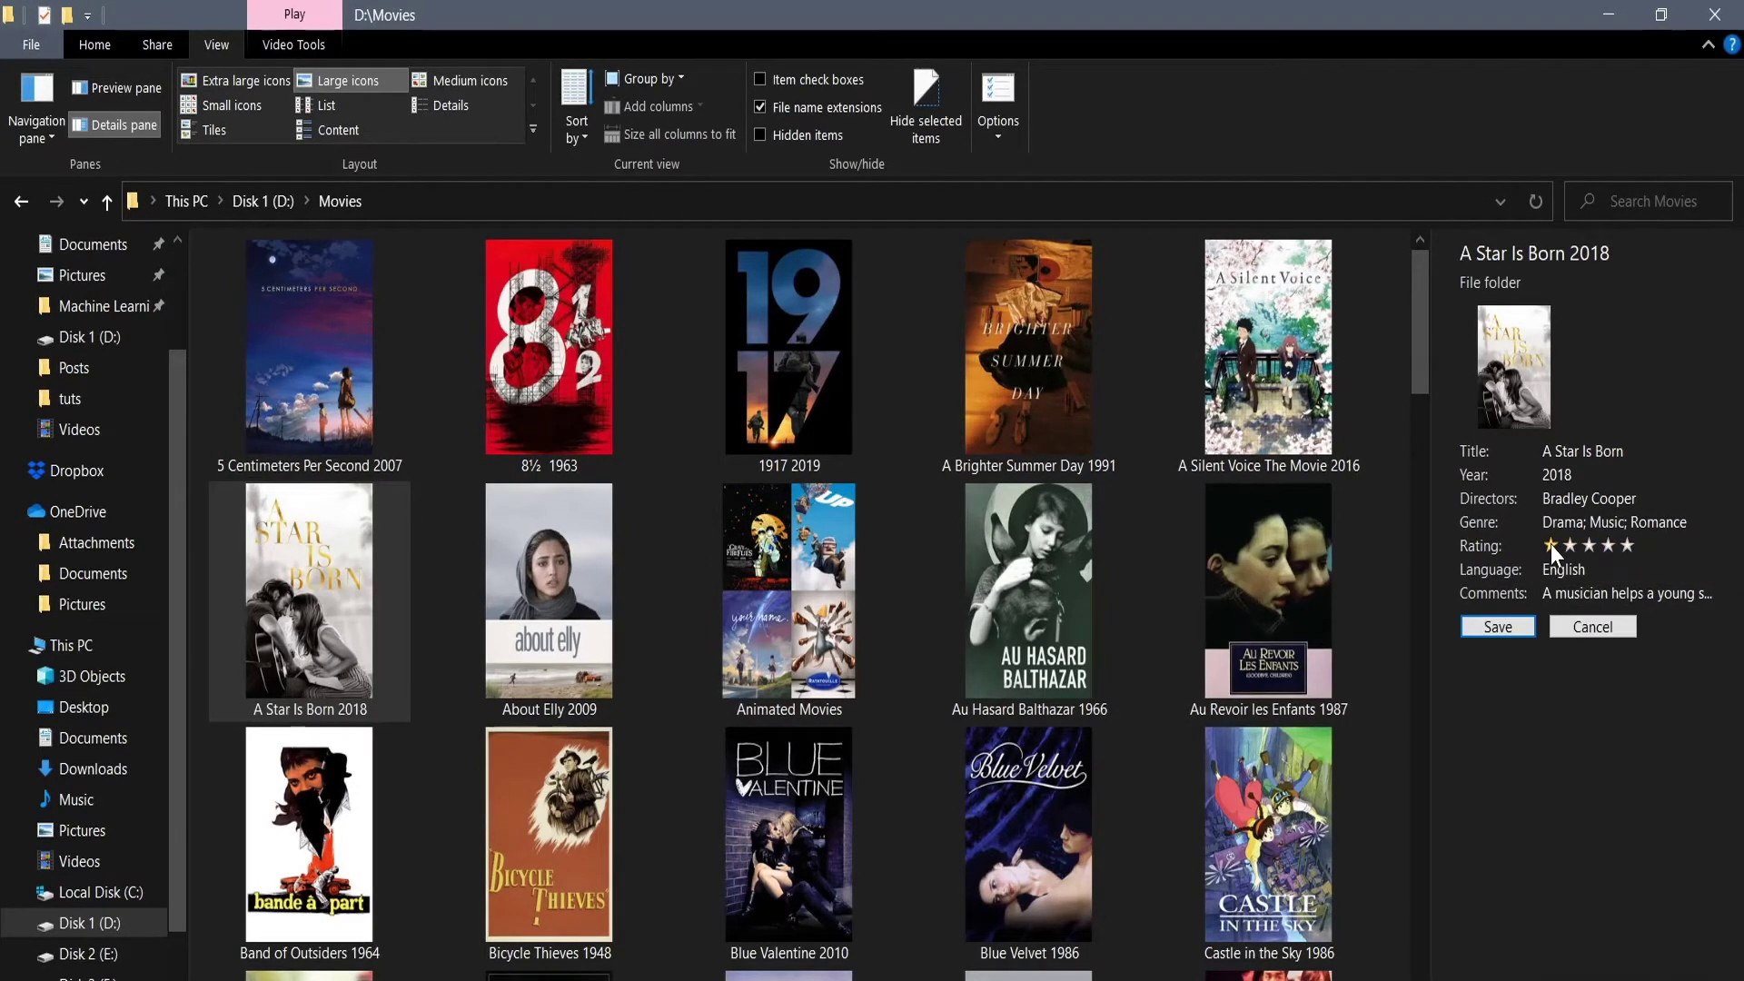
pyautogui.click(1518, 625)
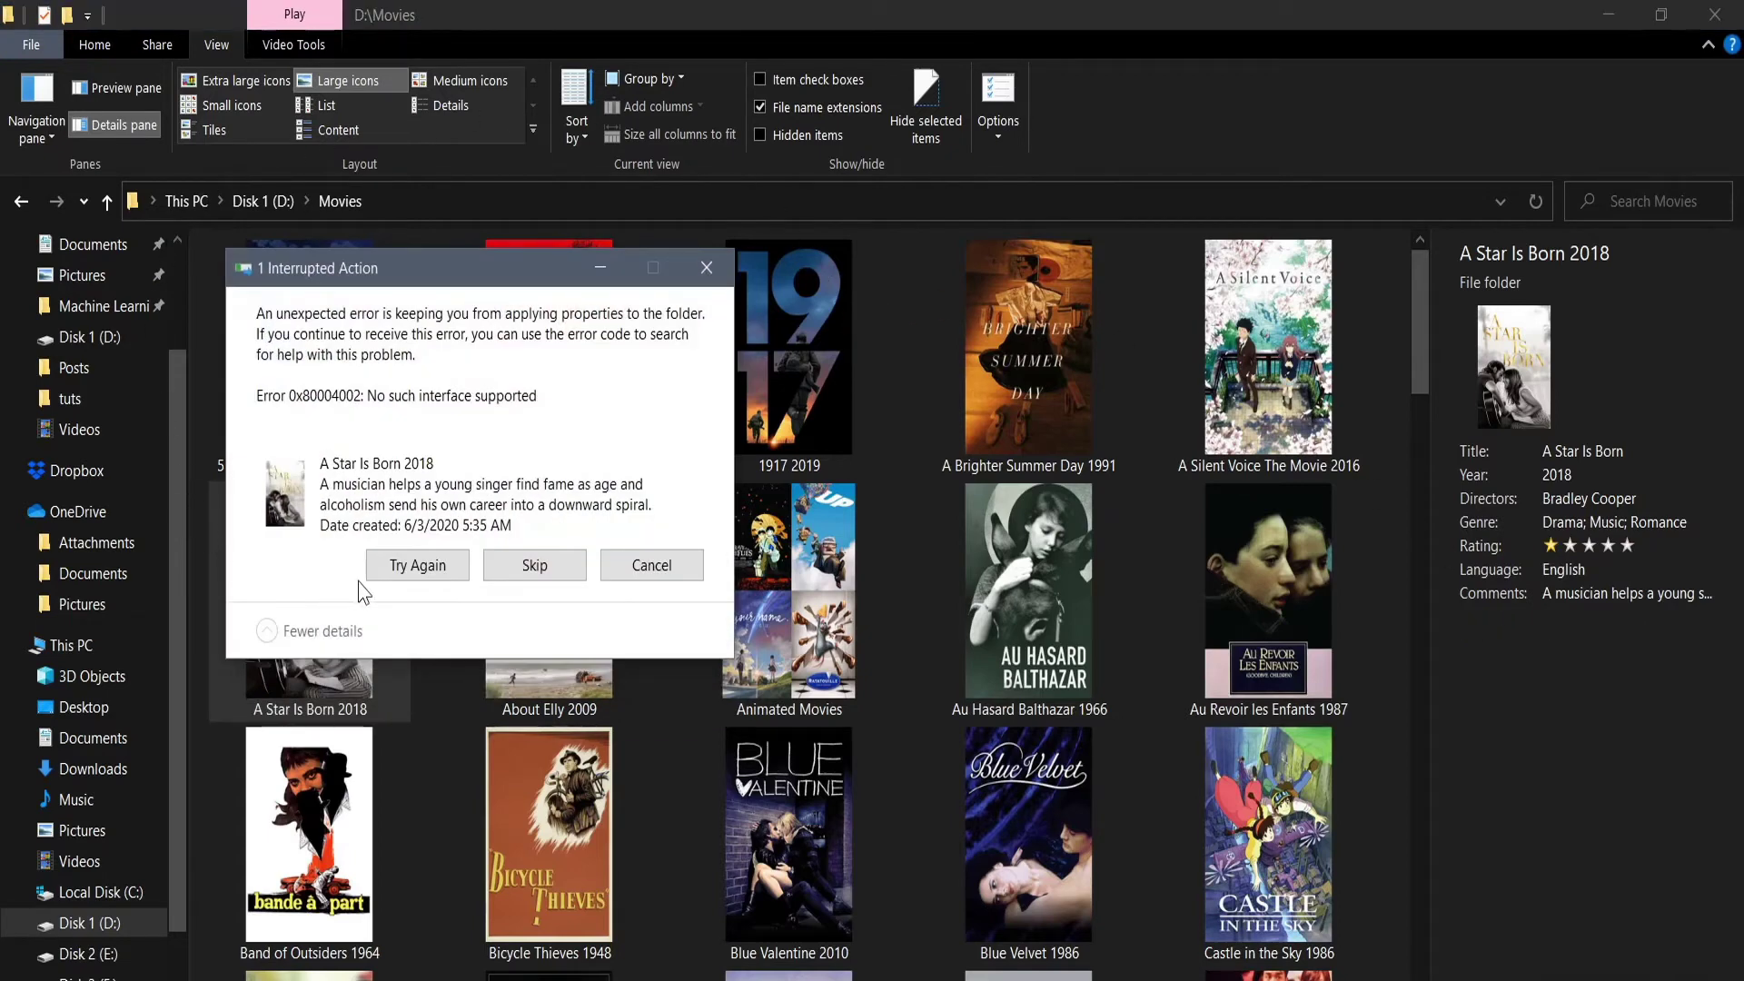
pyautogui.click(688, 564)
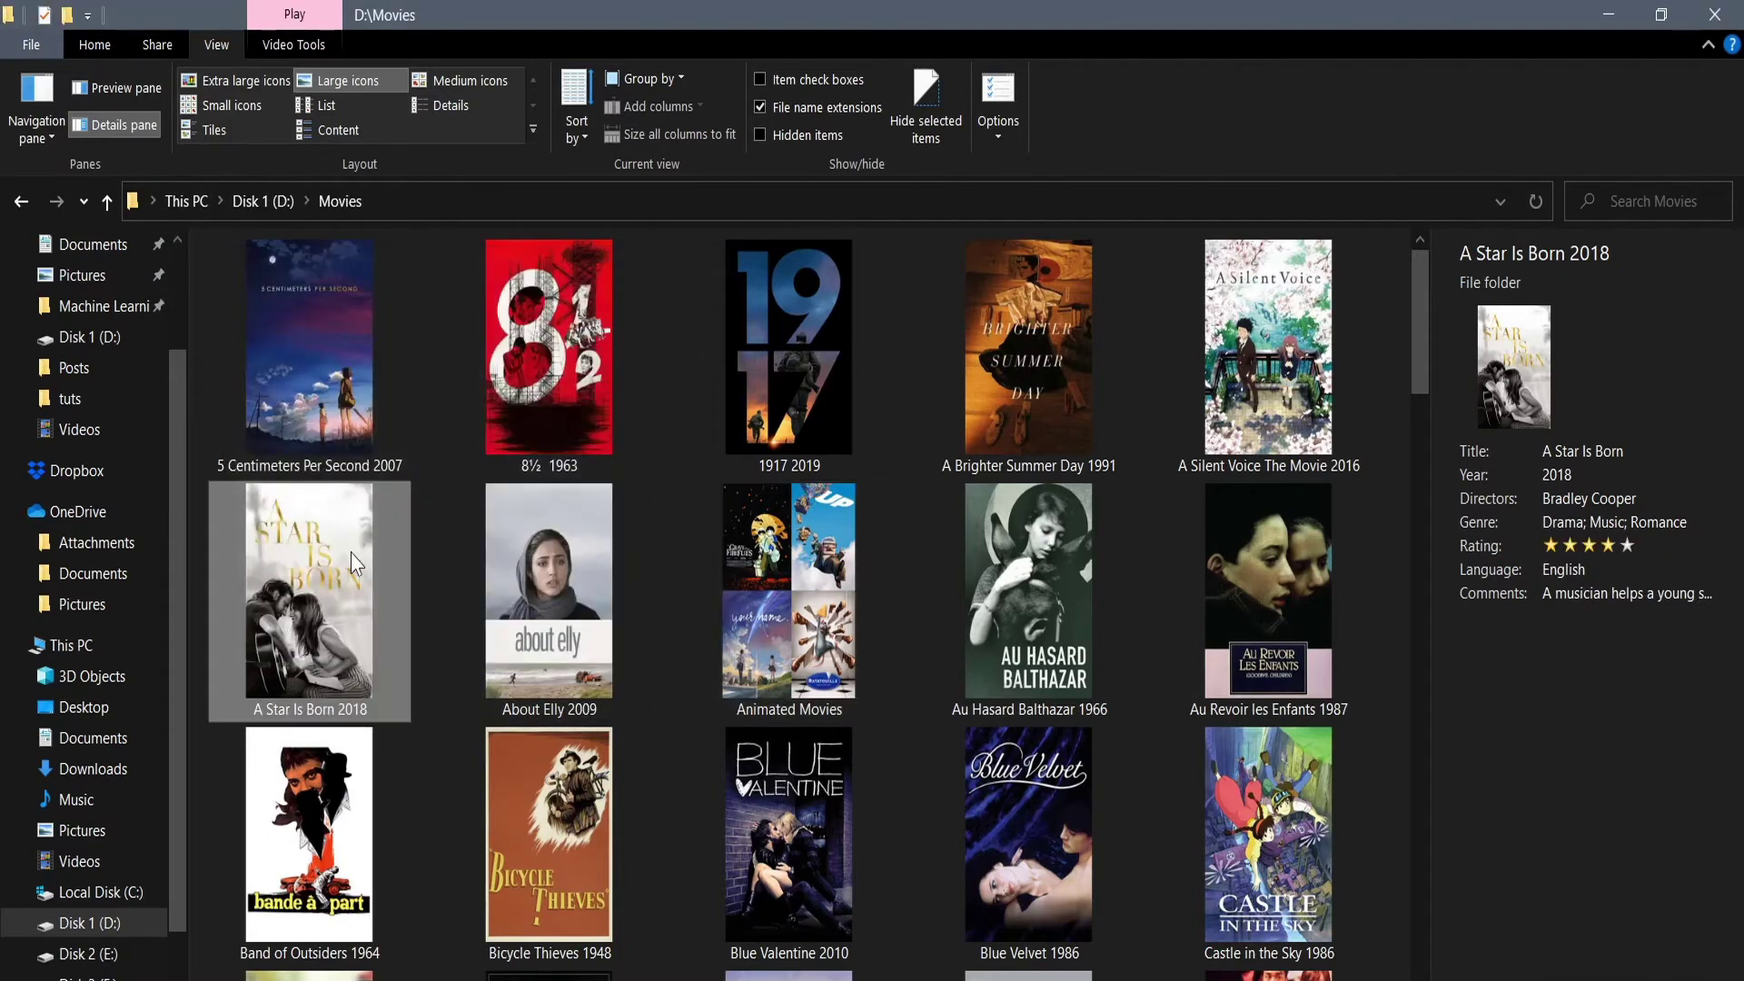
# Give A Star Is Born 2018 a one-star rating in Edit Movie Details and submit
pyautogui.rightClick(350, 553)
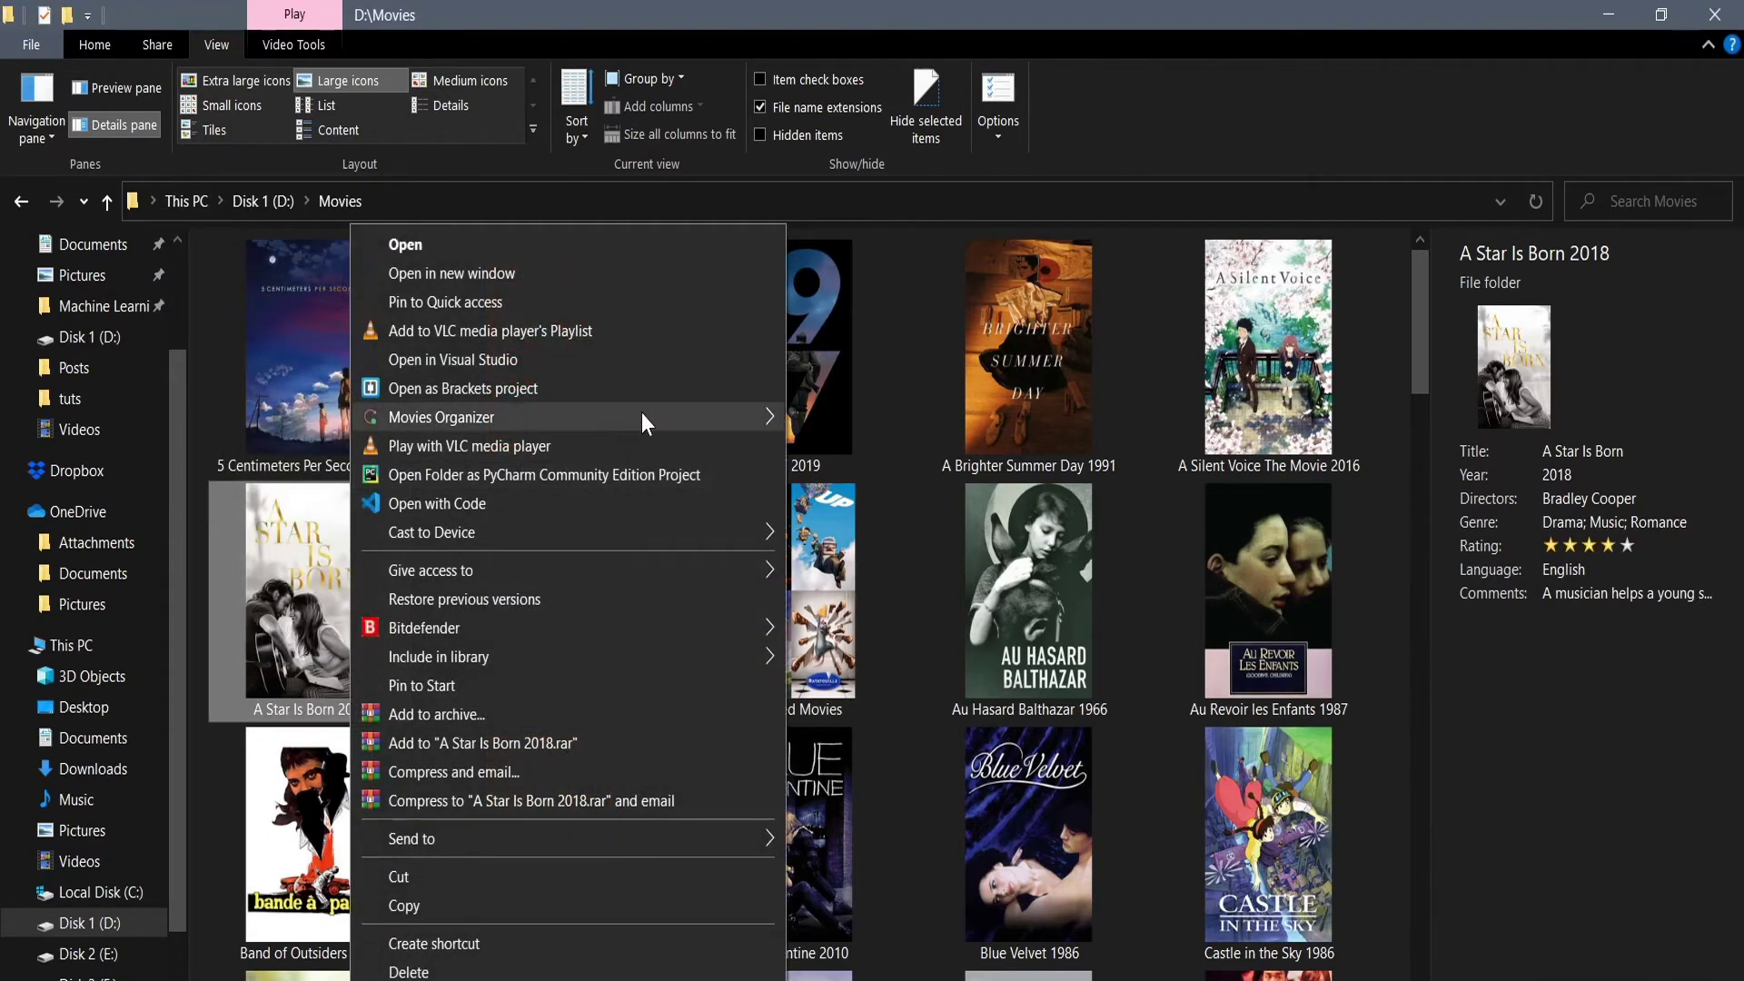
pyautogui.moveTo(641, 412)
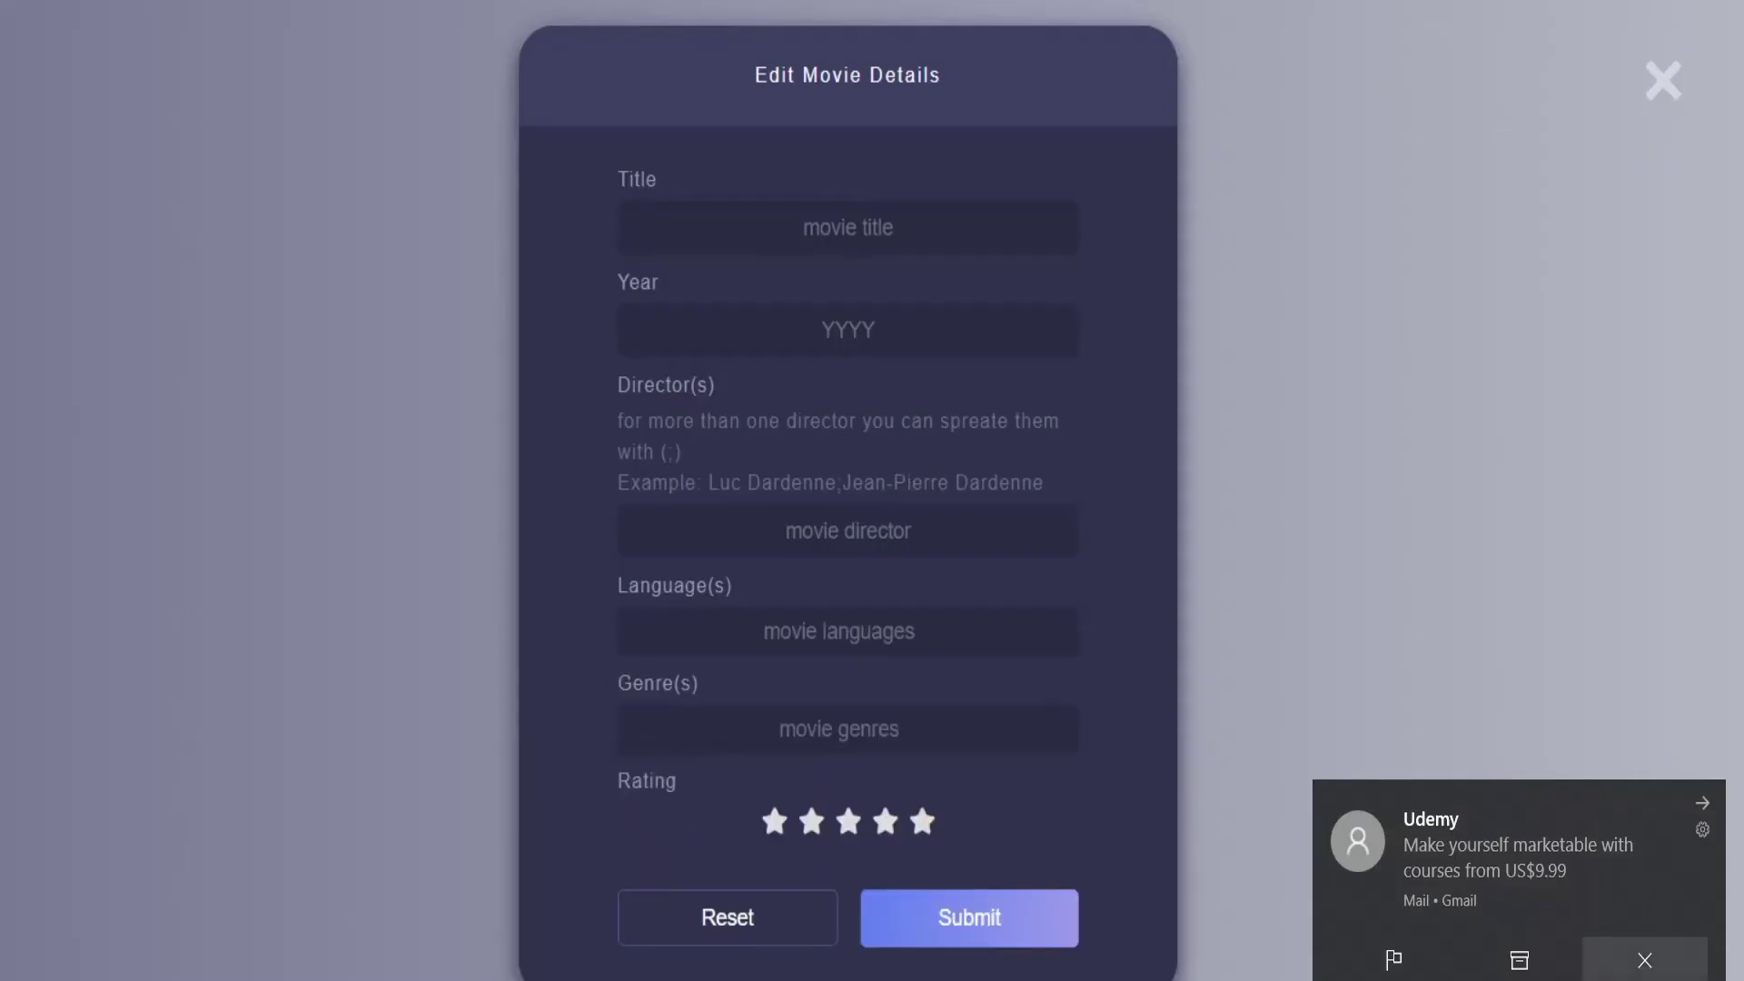
pyautogui.click(1644, 960)
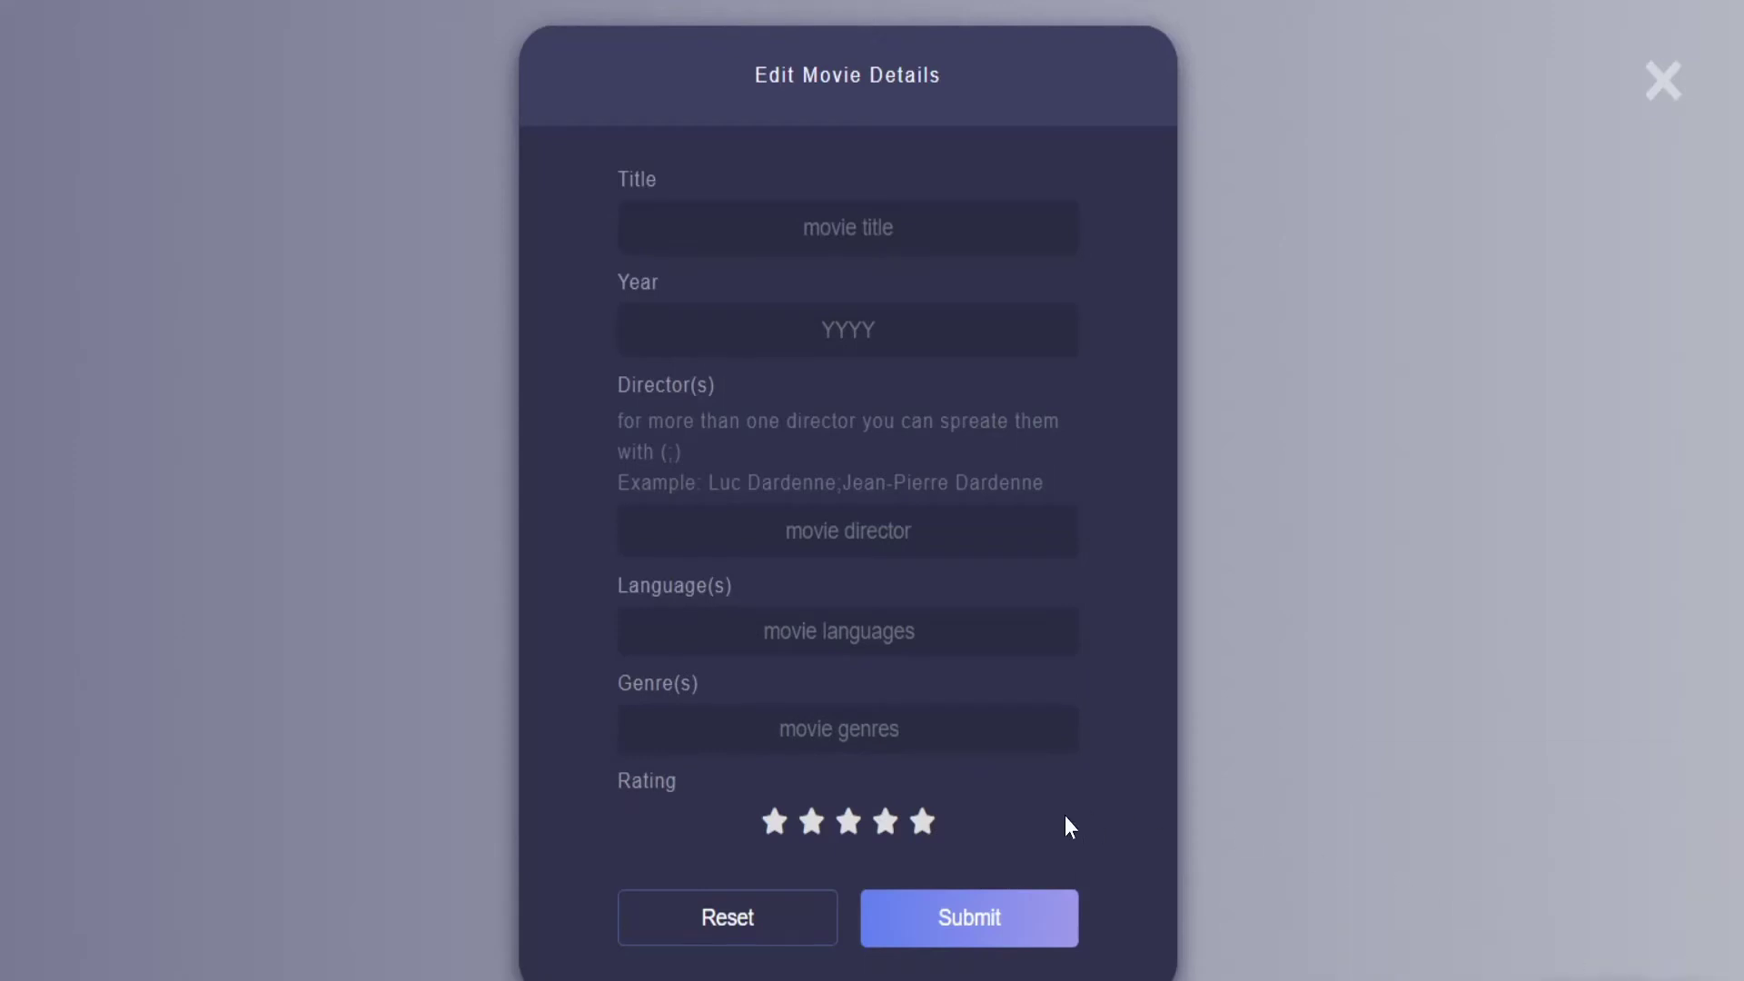
pyautogui.click(782, 825)
pyautogui.click(977, 926)
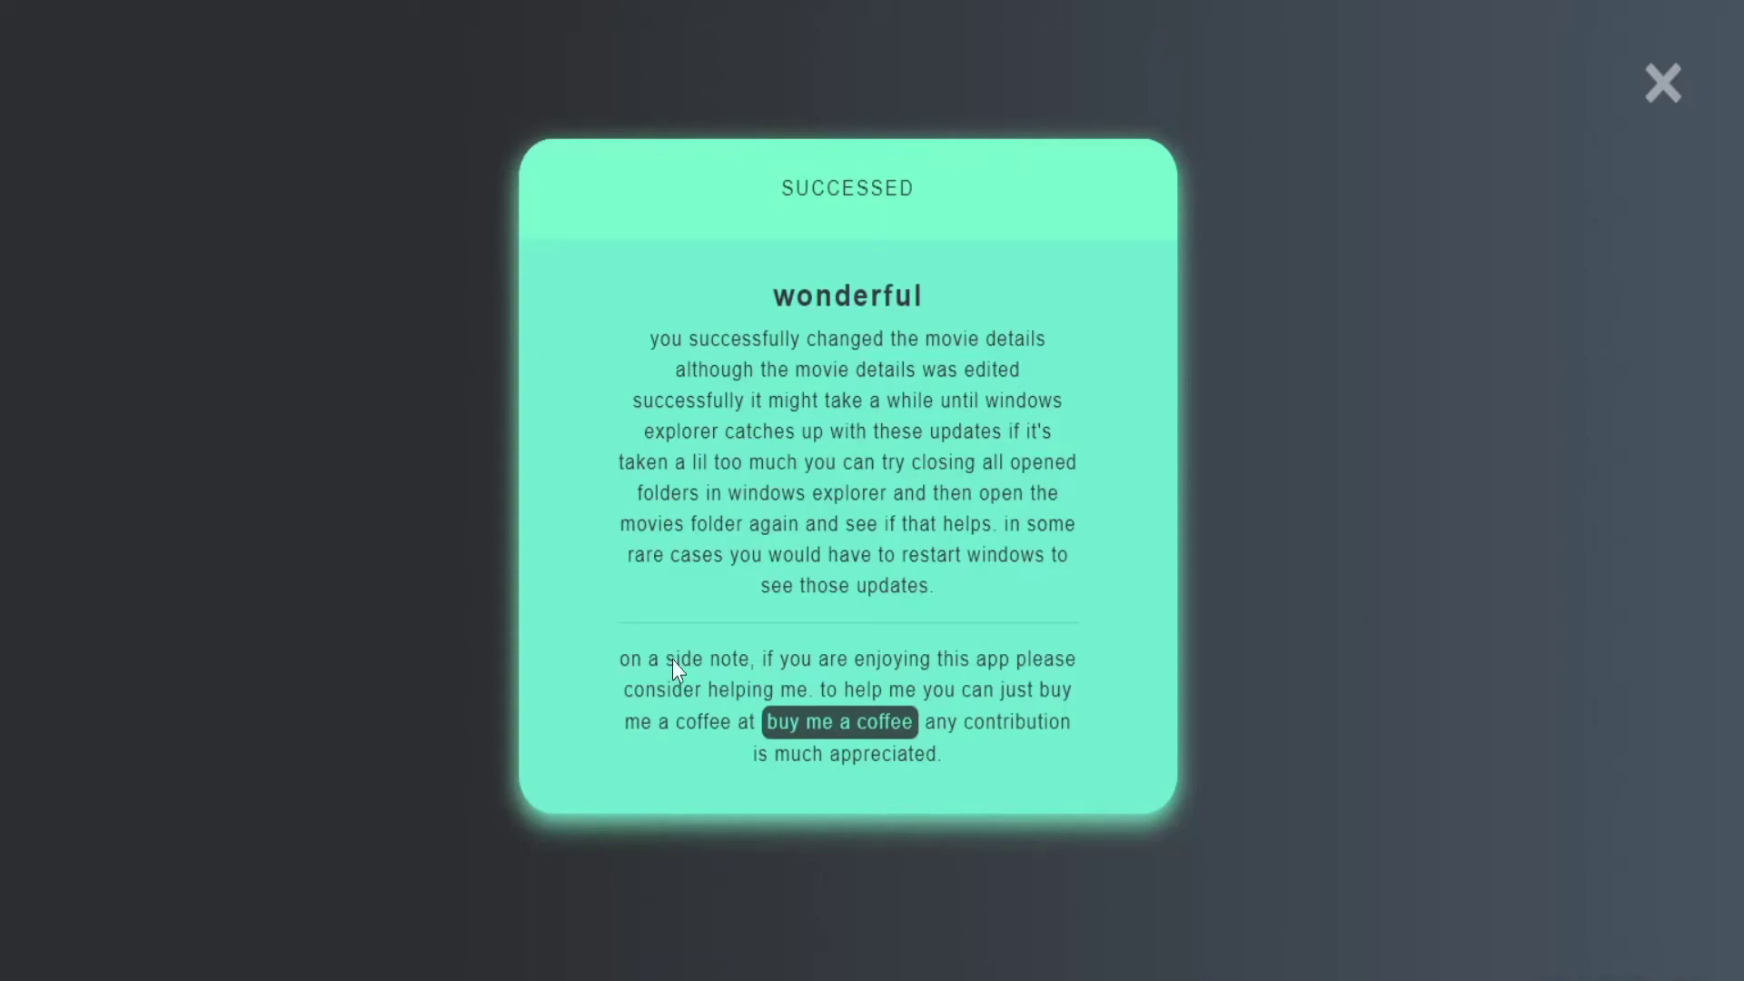
pyautogui.click(1664, 84)
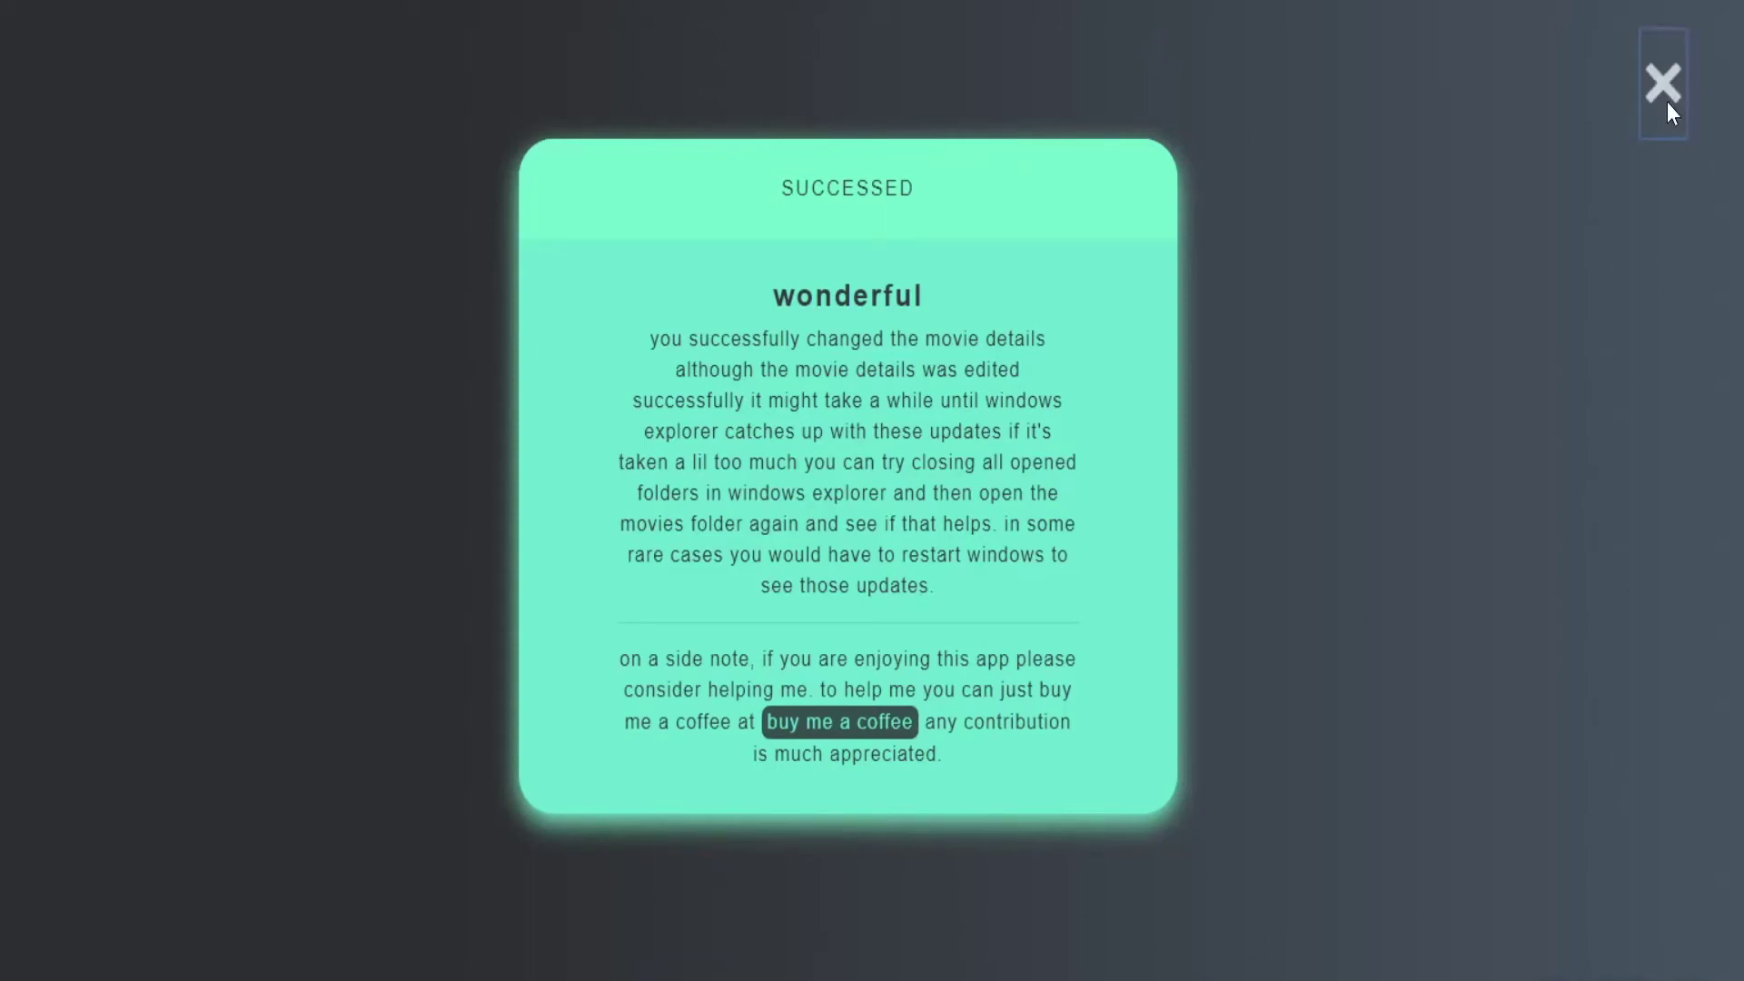
# Start Add Custom Poster for The Night 1992 folder
pyautogui.click(1667, 100)
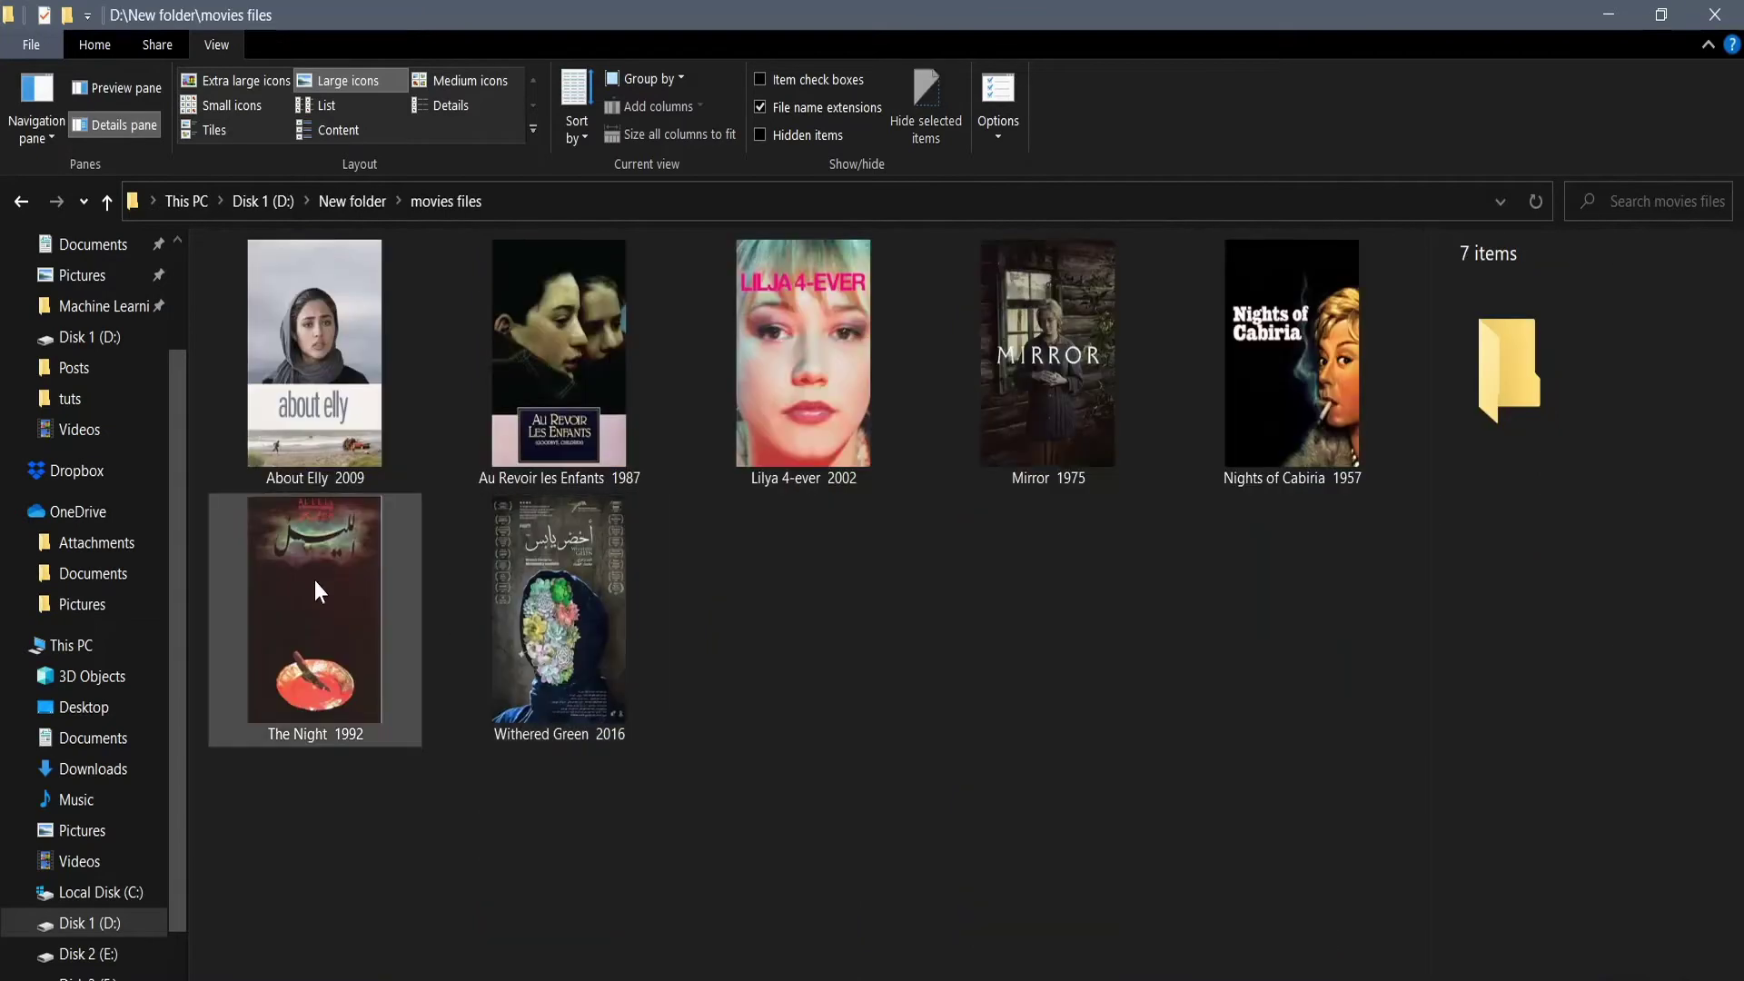
pyautogui.click(314, 580)
pyautogui.rightClick(314, 579)
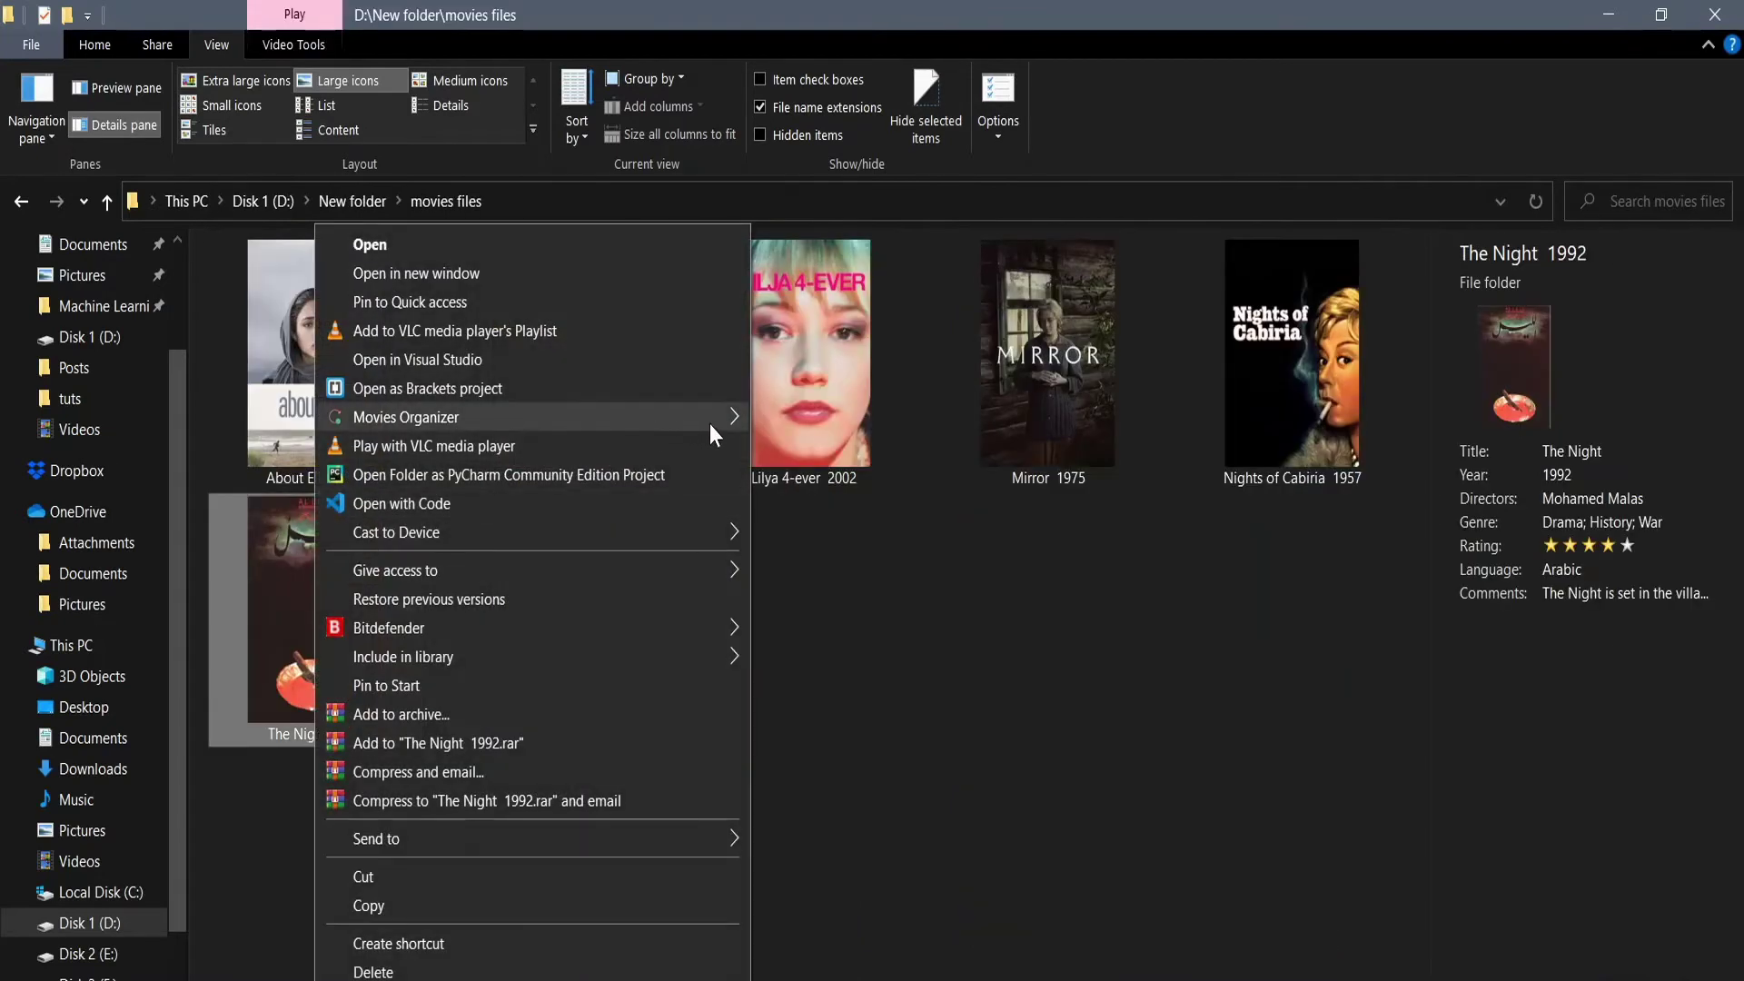
pyautogui.moveTo(710, 423)
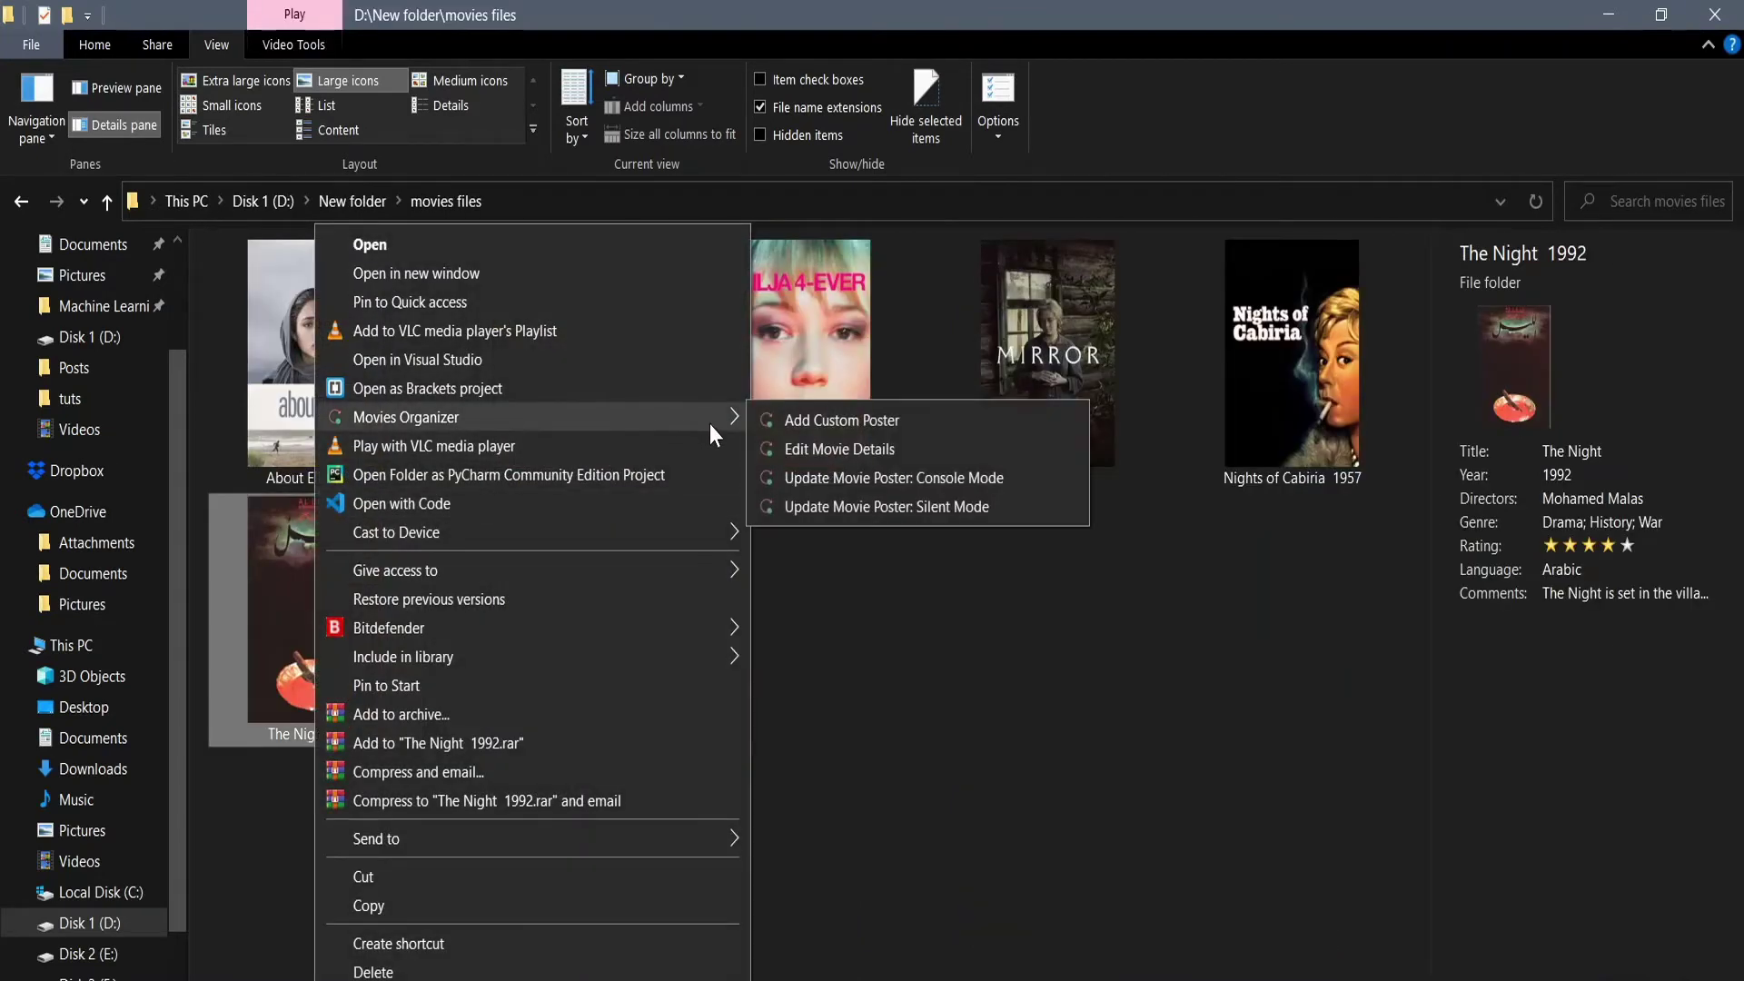
pyautogui.click(1027, 420)
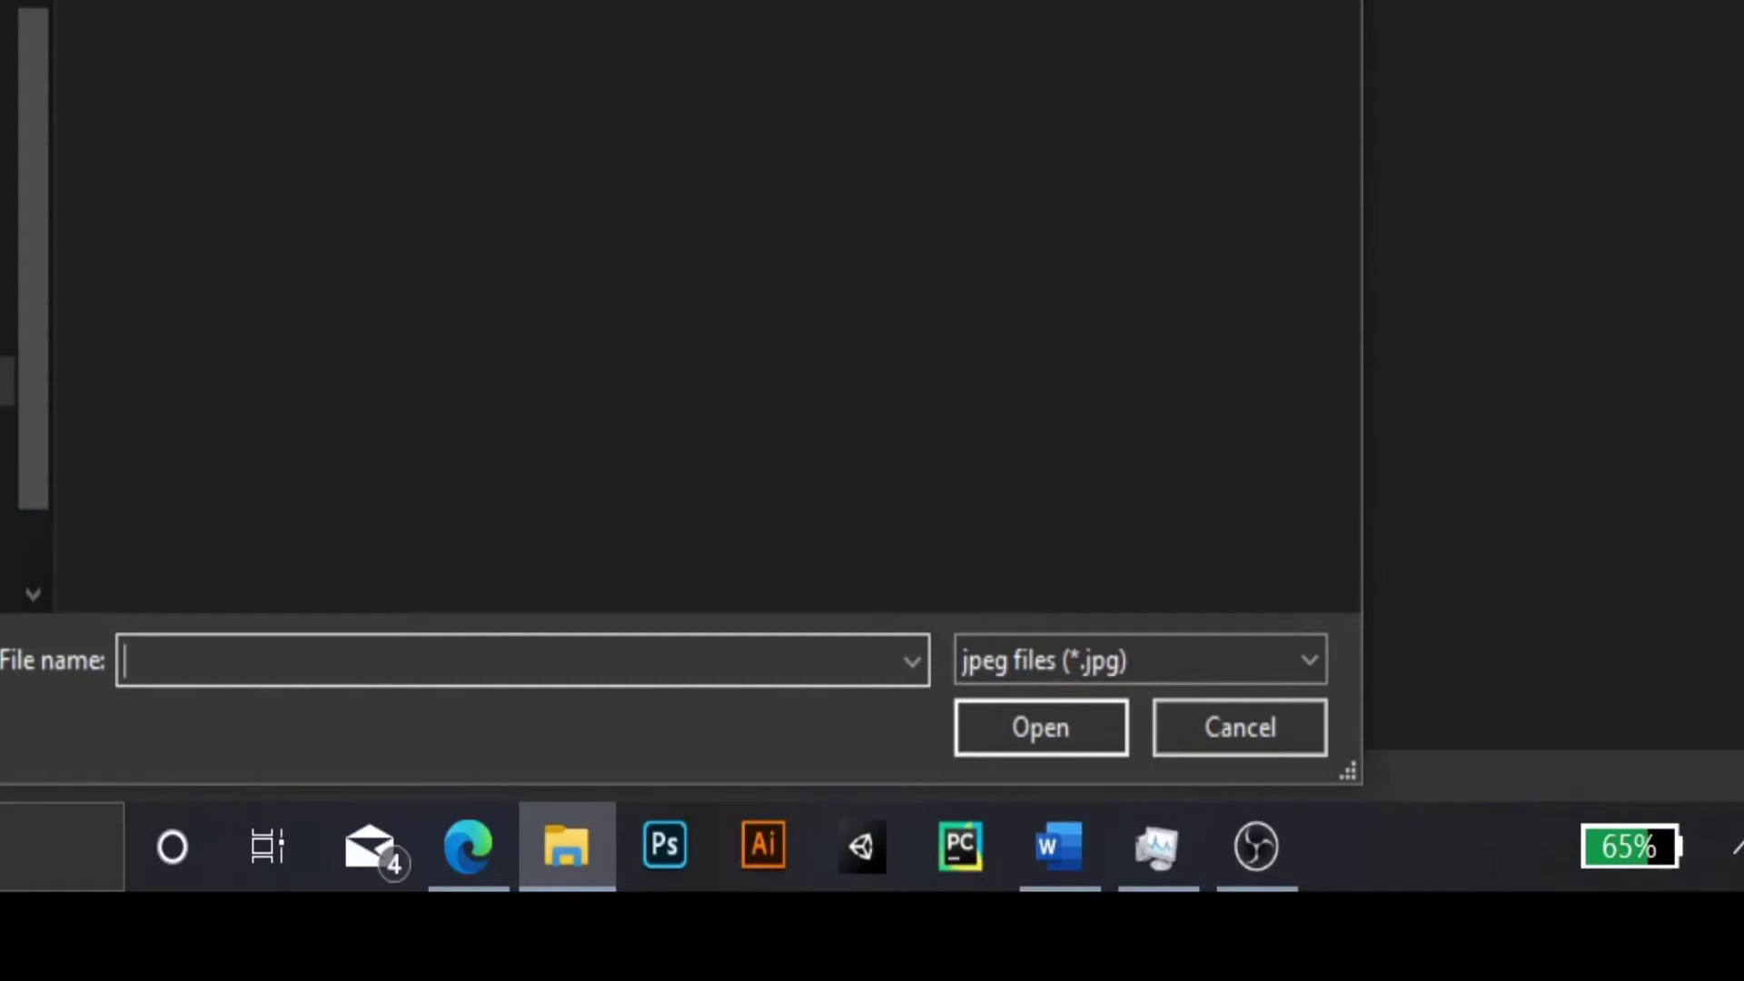
pyautogui.click(1250, 648)
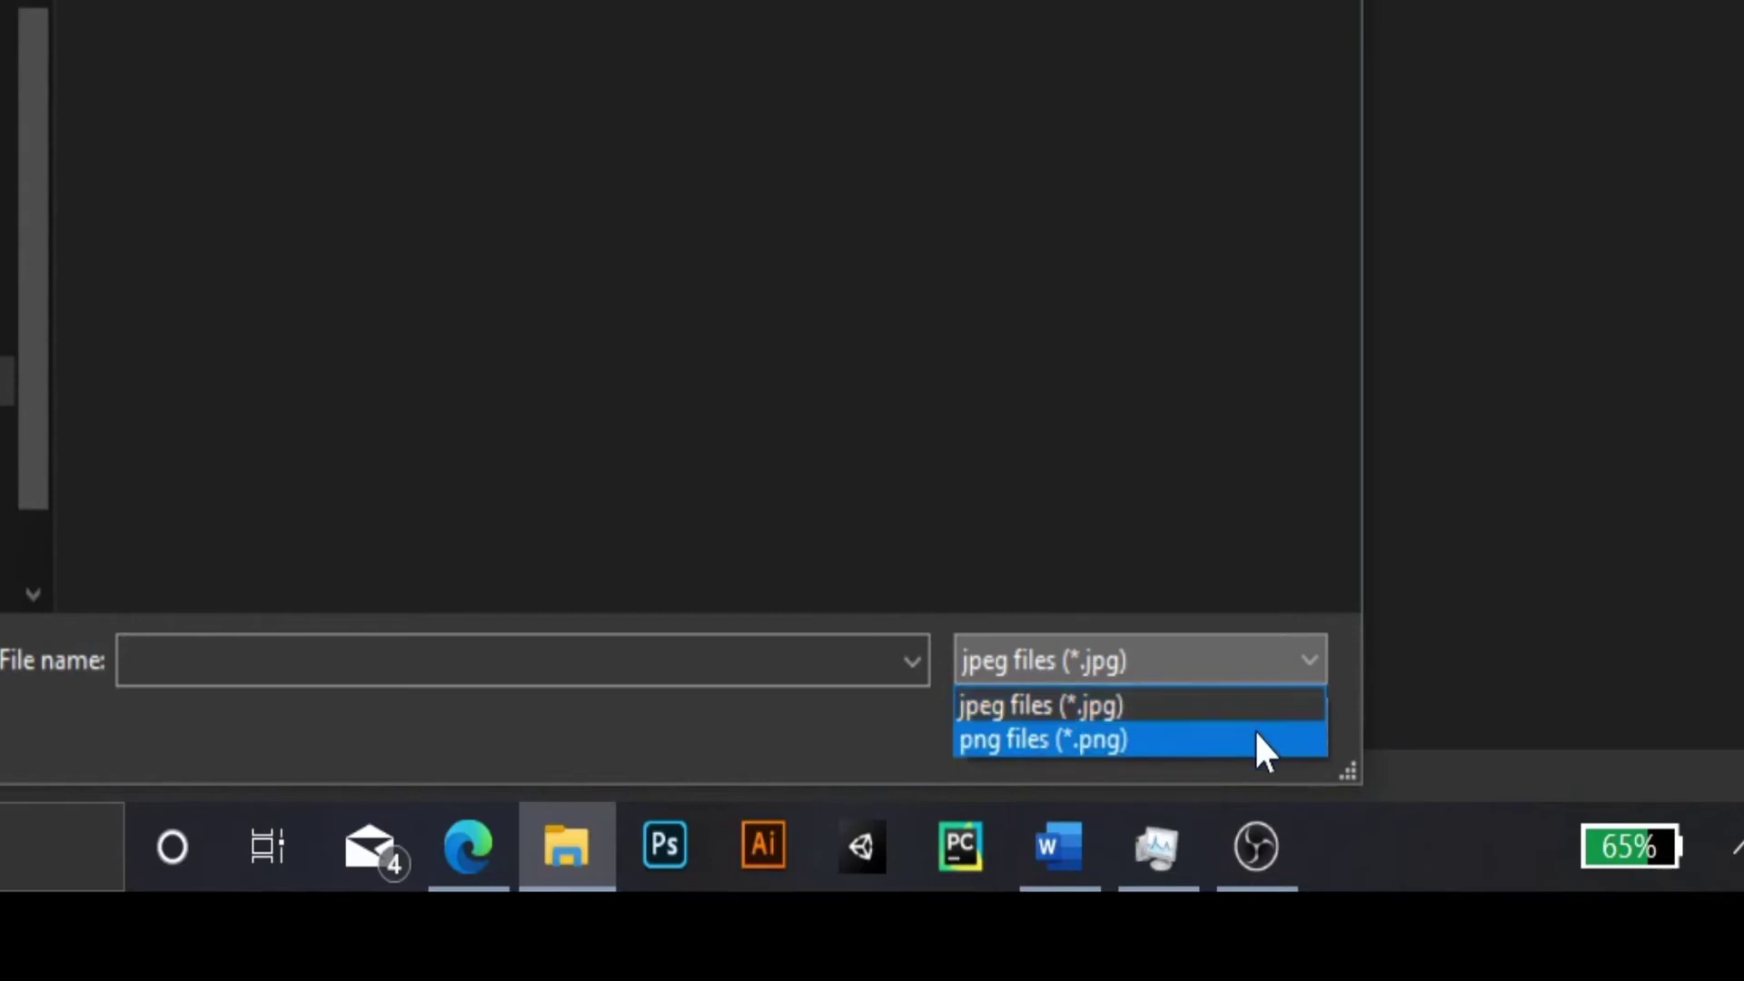
pyautogui.click(1290, 650)
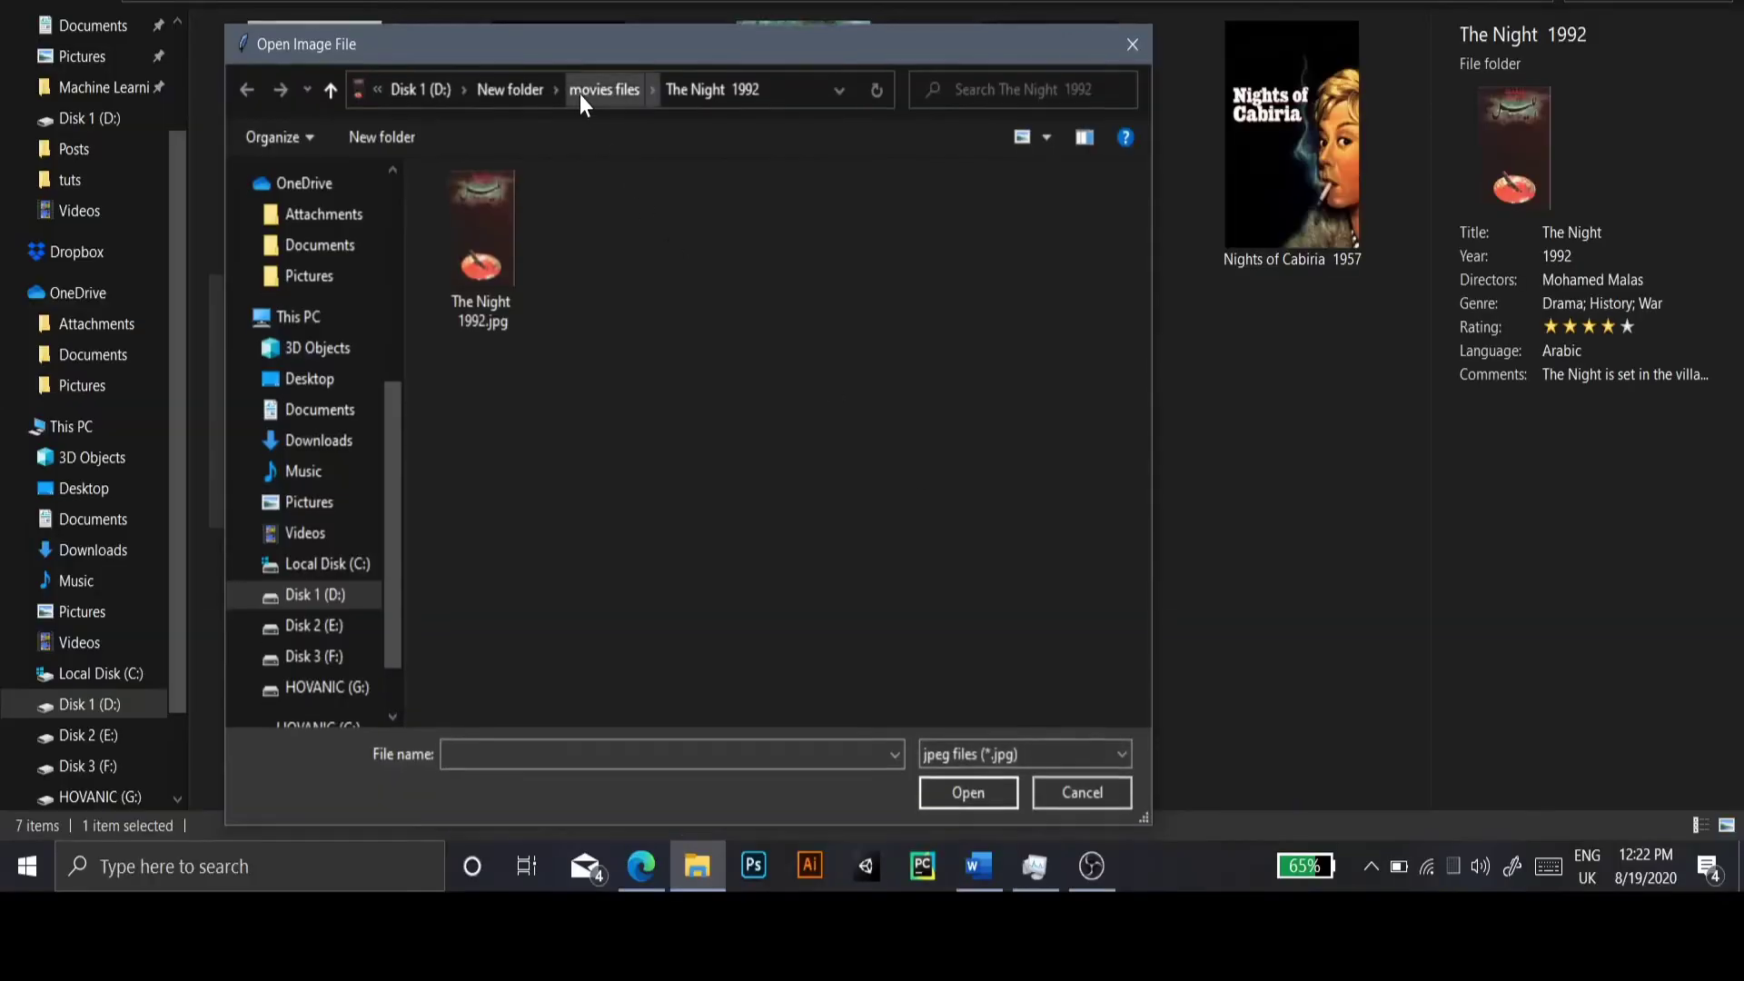
pyautogui.click(582, 93)
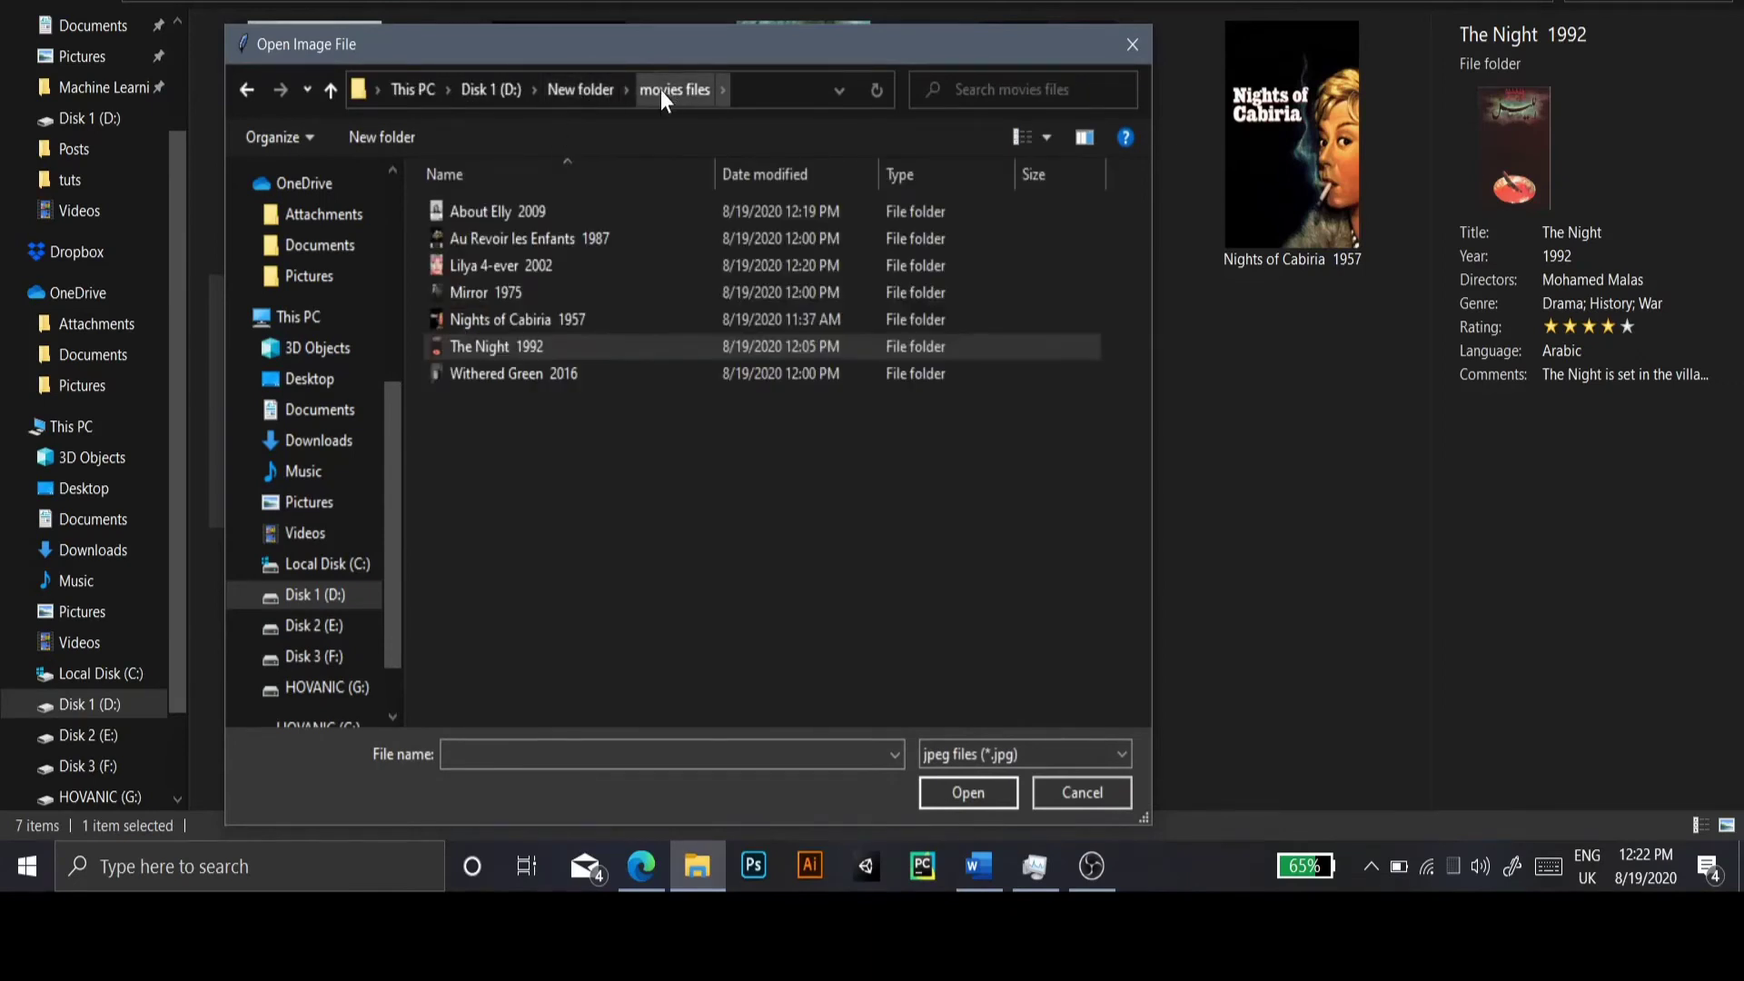
pyautogui.click(581, 89)
pyautogui.doubleClick(586, 237)
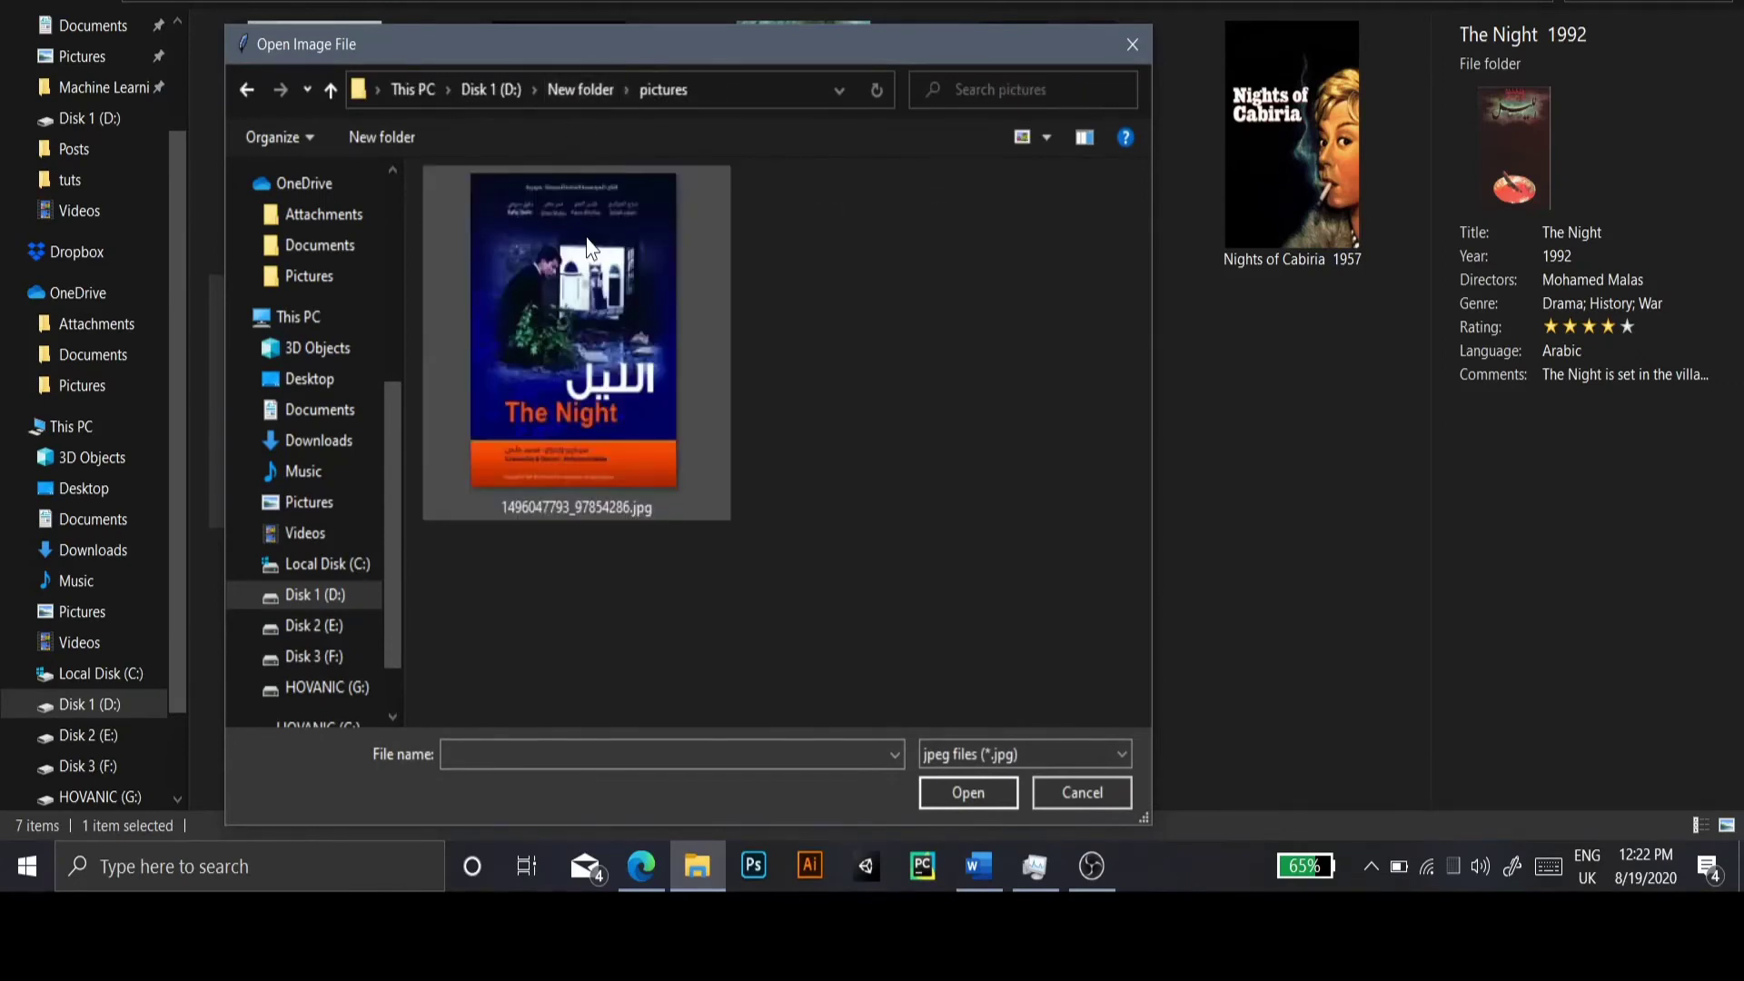
pyautogui.click(631, 327)
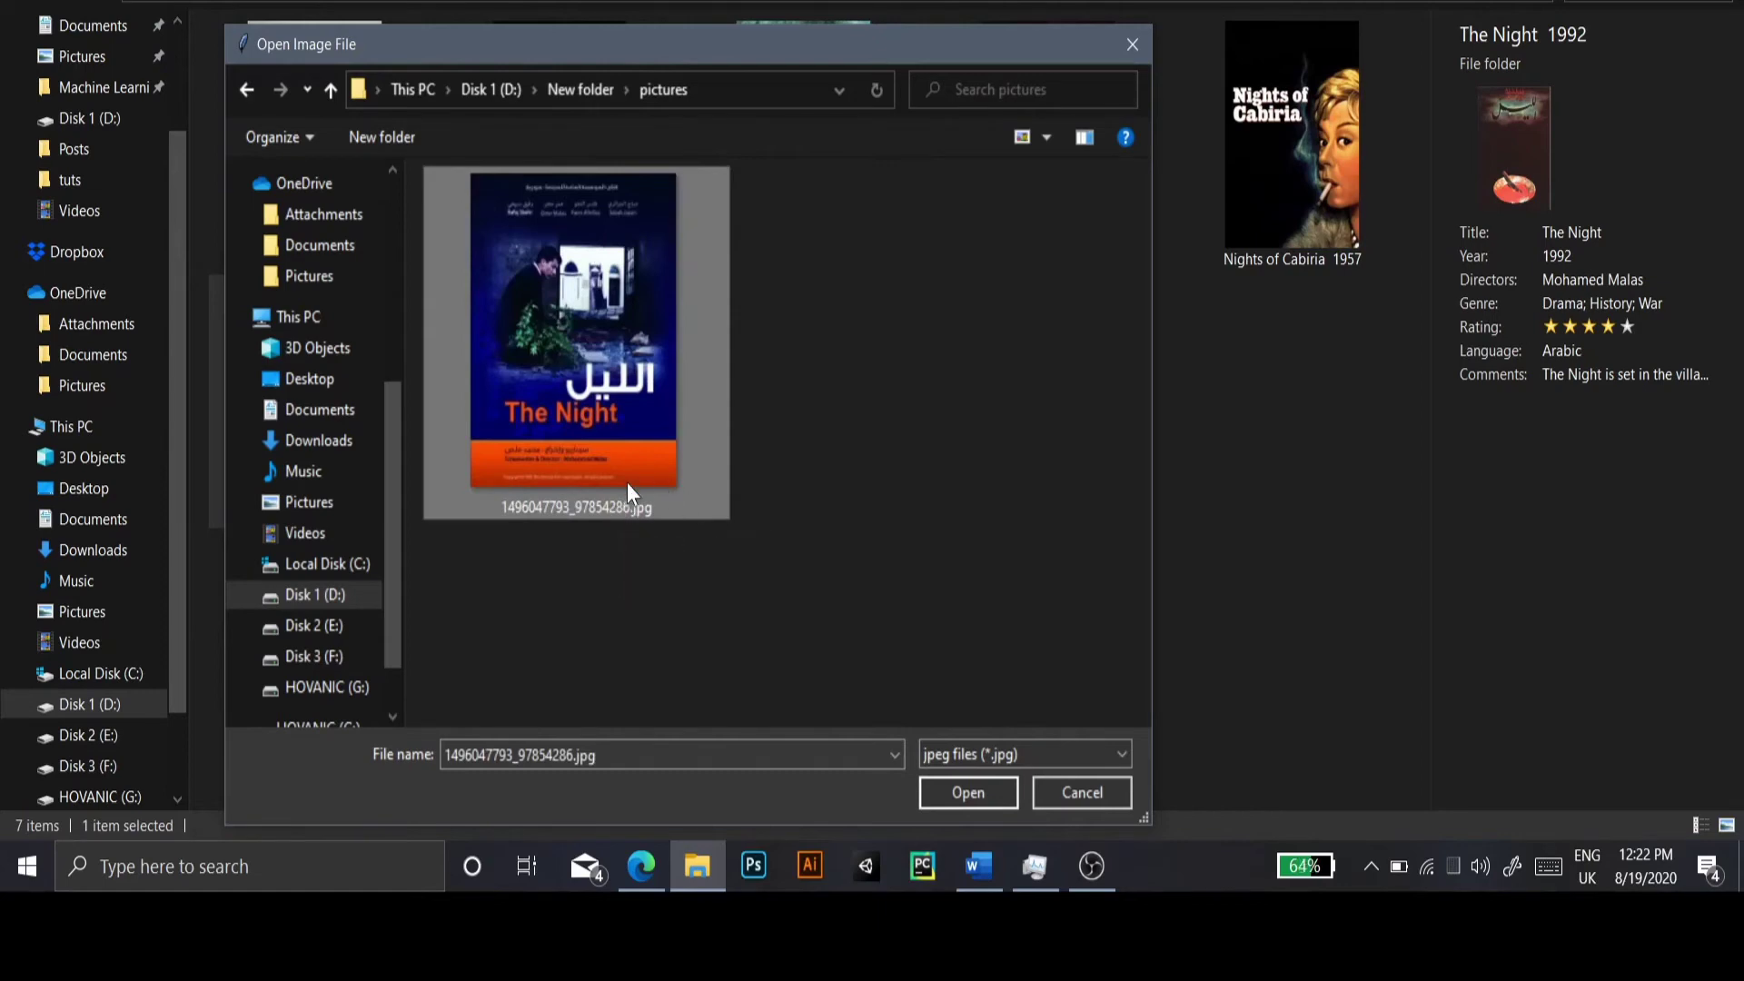
pyautogui.click(956, 788)
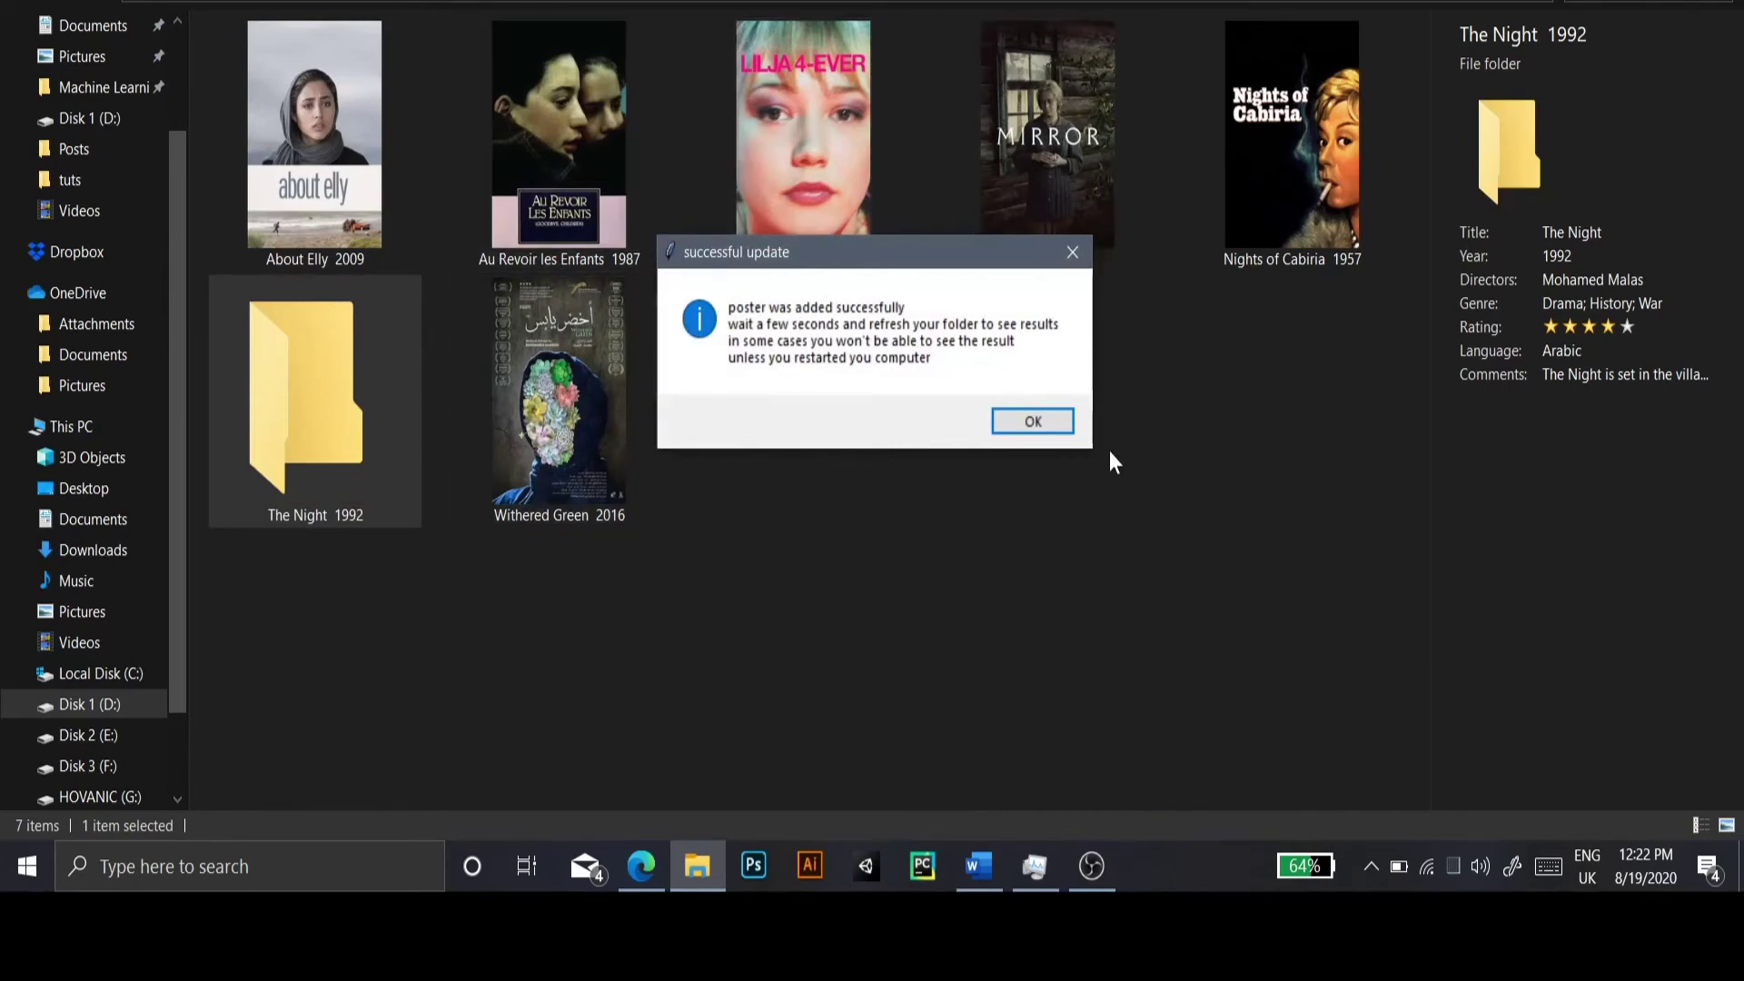
# Acknowledge the poster-added message and select Withered Green 2016 to check its details
pyautogui.click(1053, 429)
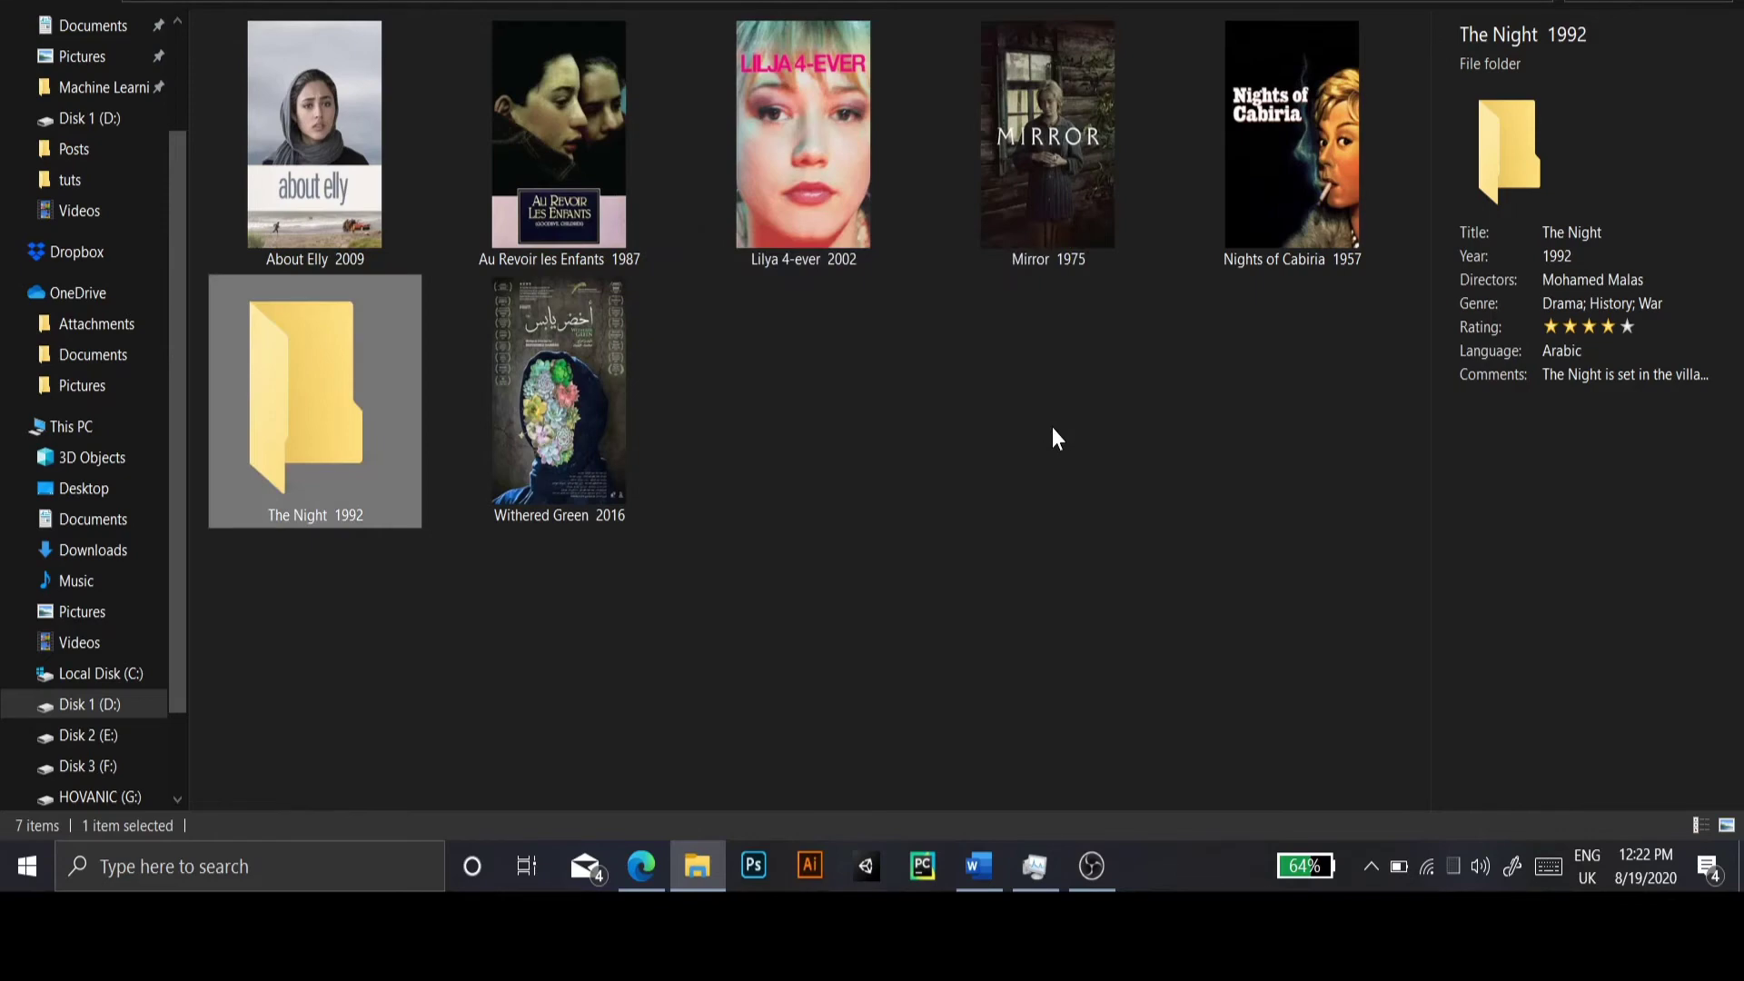
pyautogui.click(573, 472)
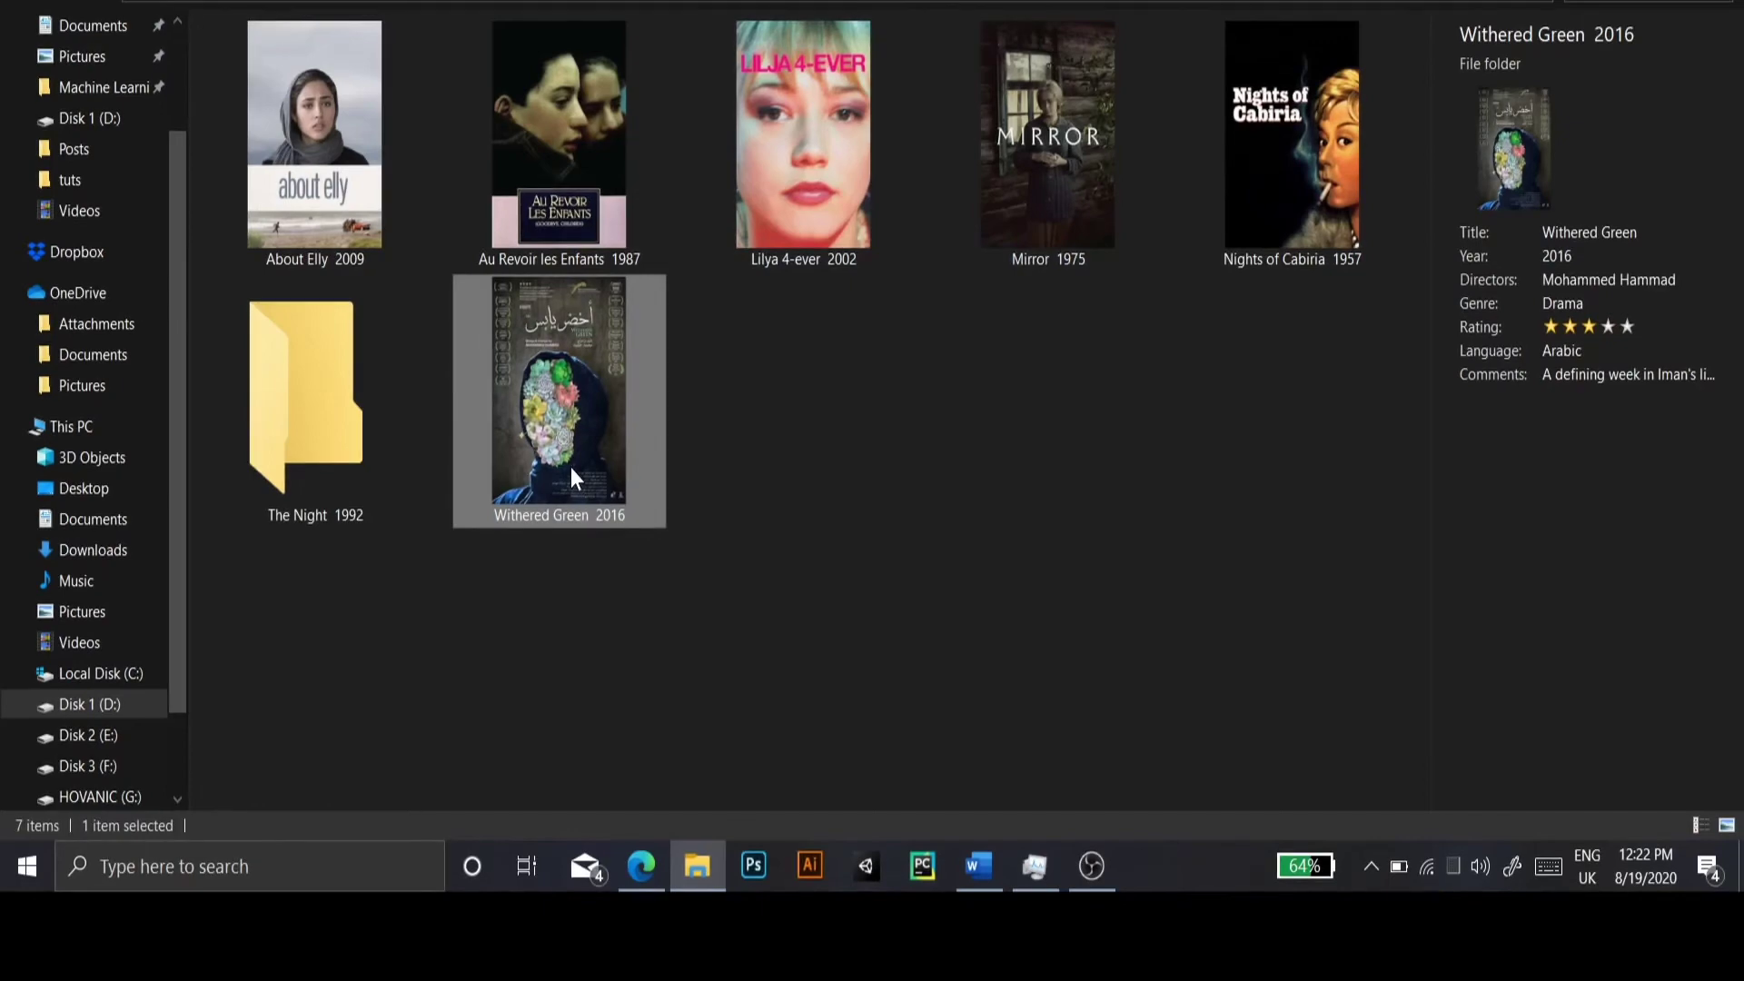
# In The Night 1992 Properties, cancel Change Icon and confirm OK to apply the poster
pyautogui.rightClick(345, 437)
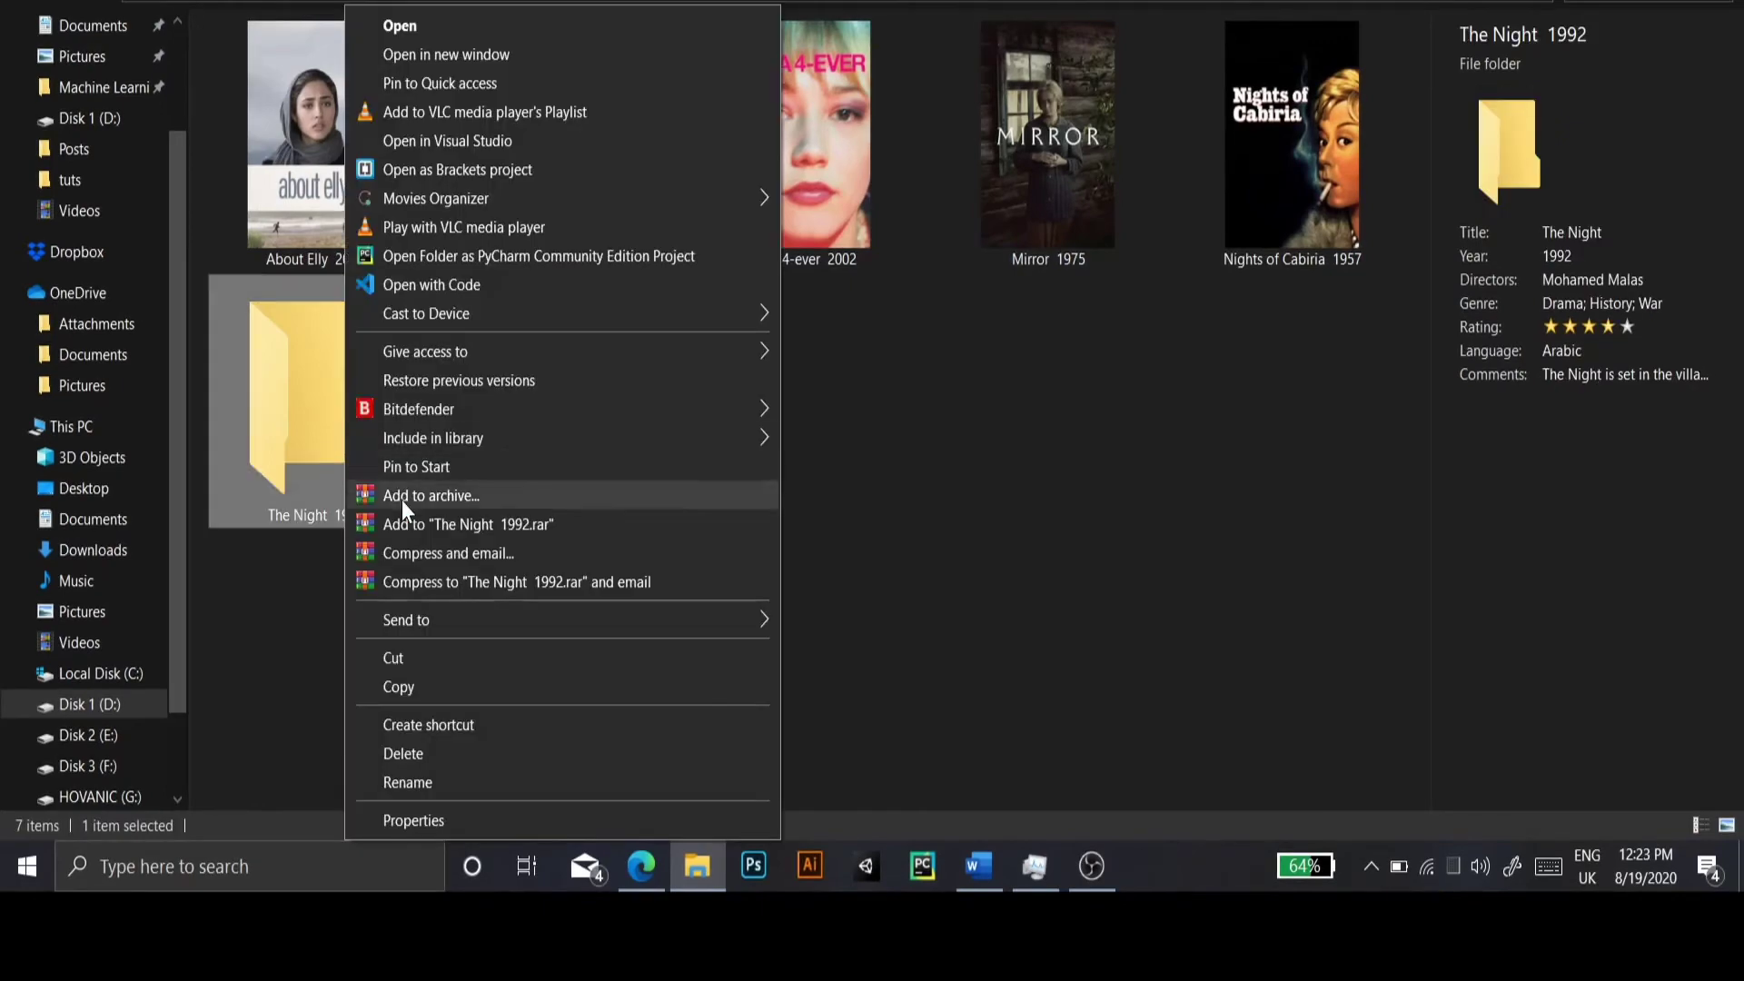
pyautogui.click(744, 820)
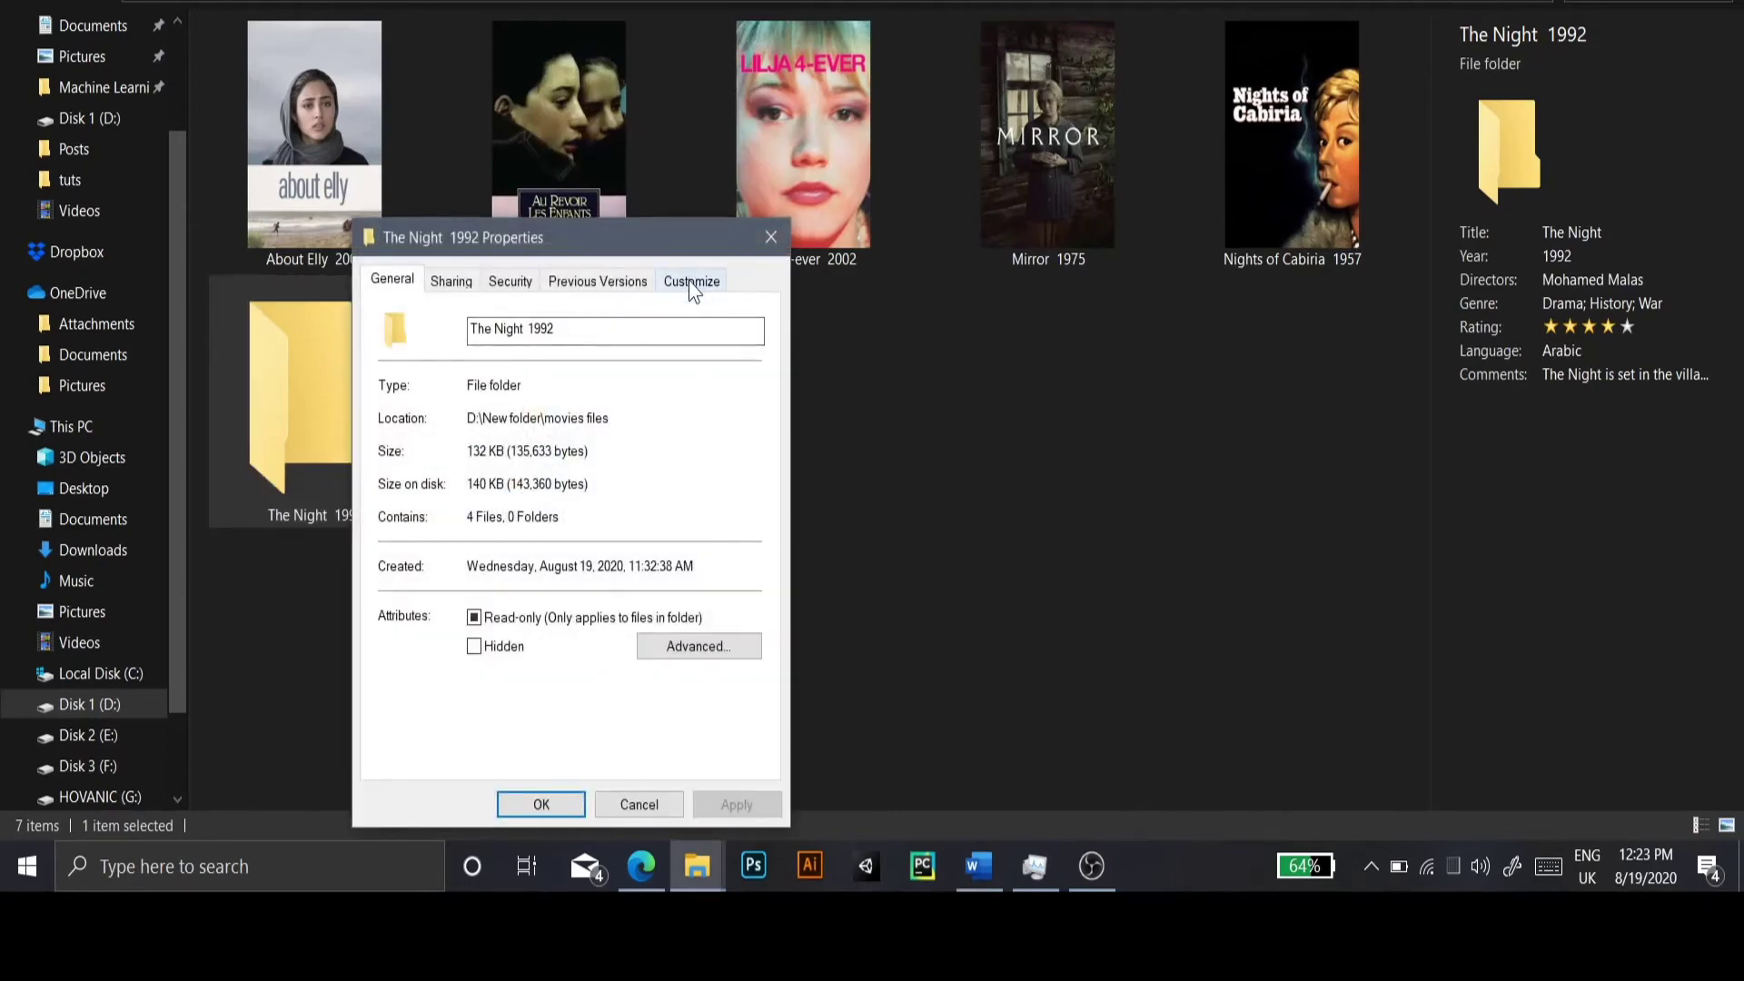
pyautogui.click(691, 284)
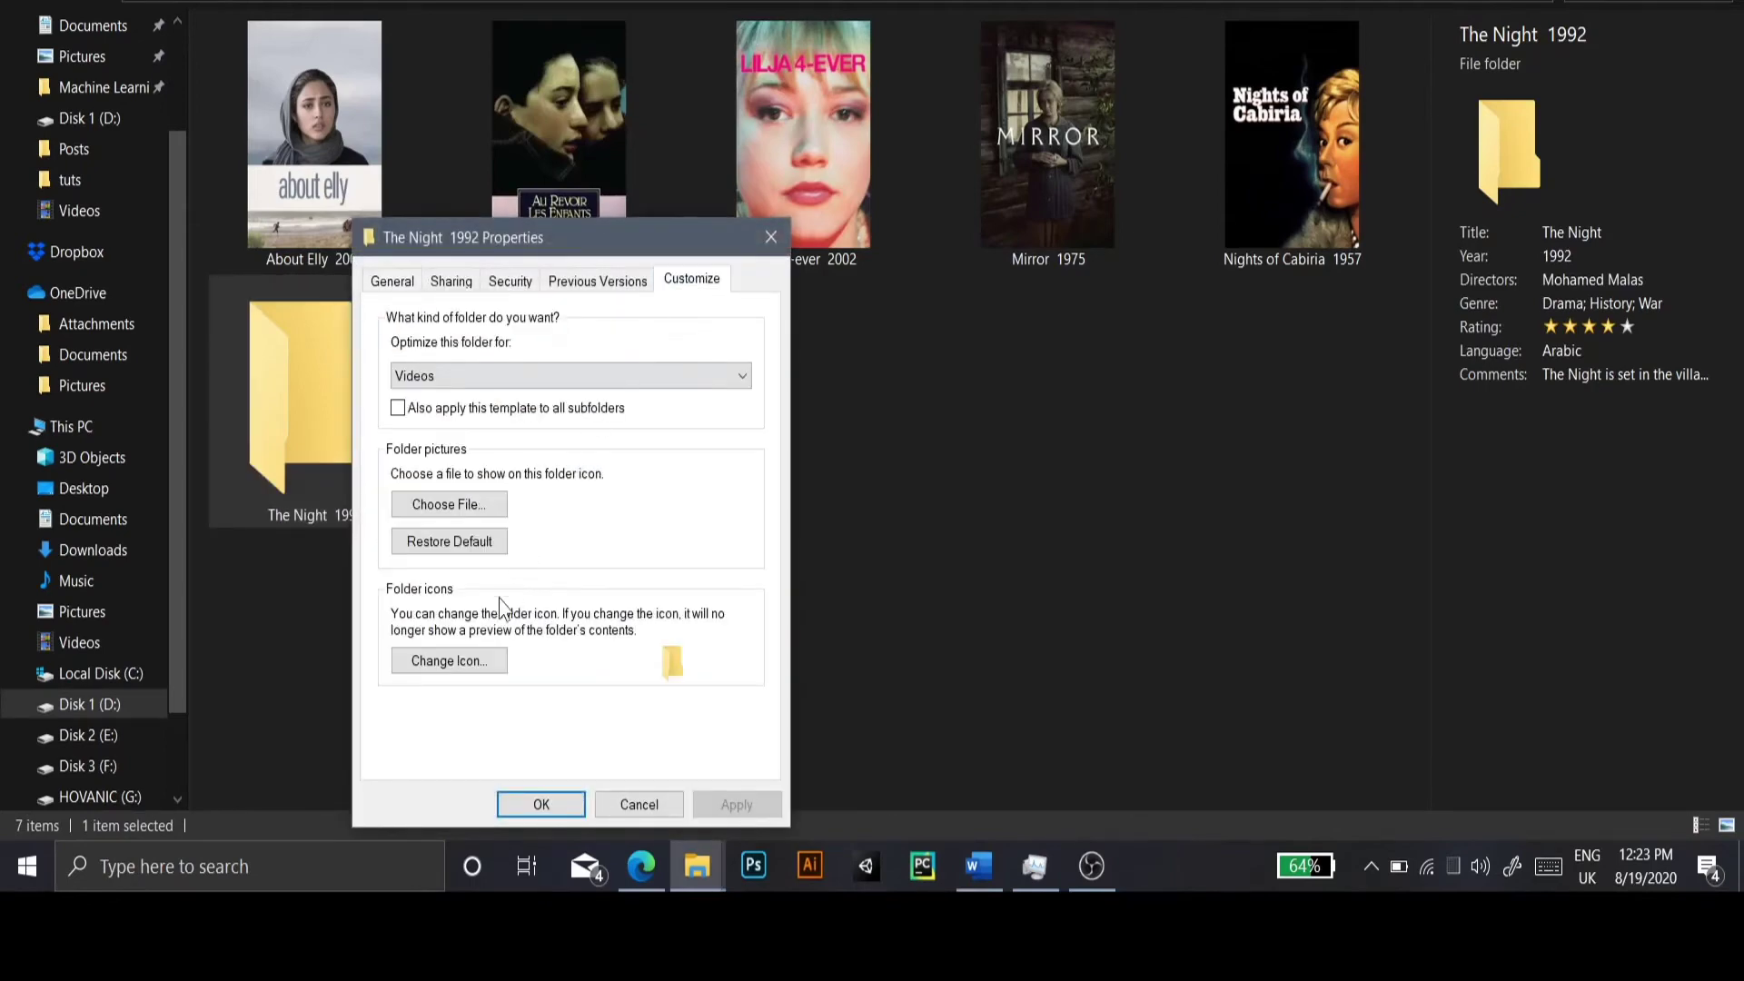
pyautogui.click(490, 661)
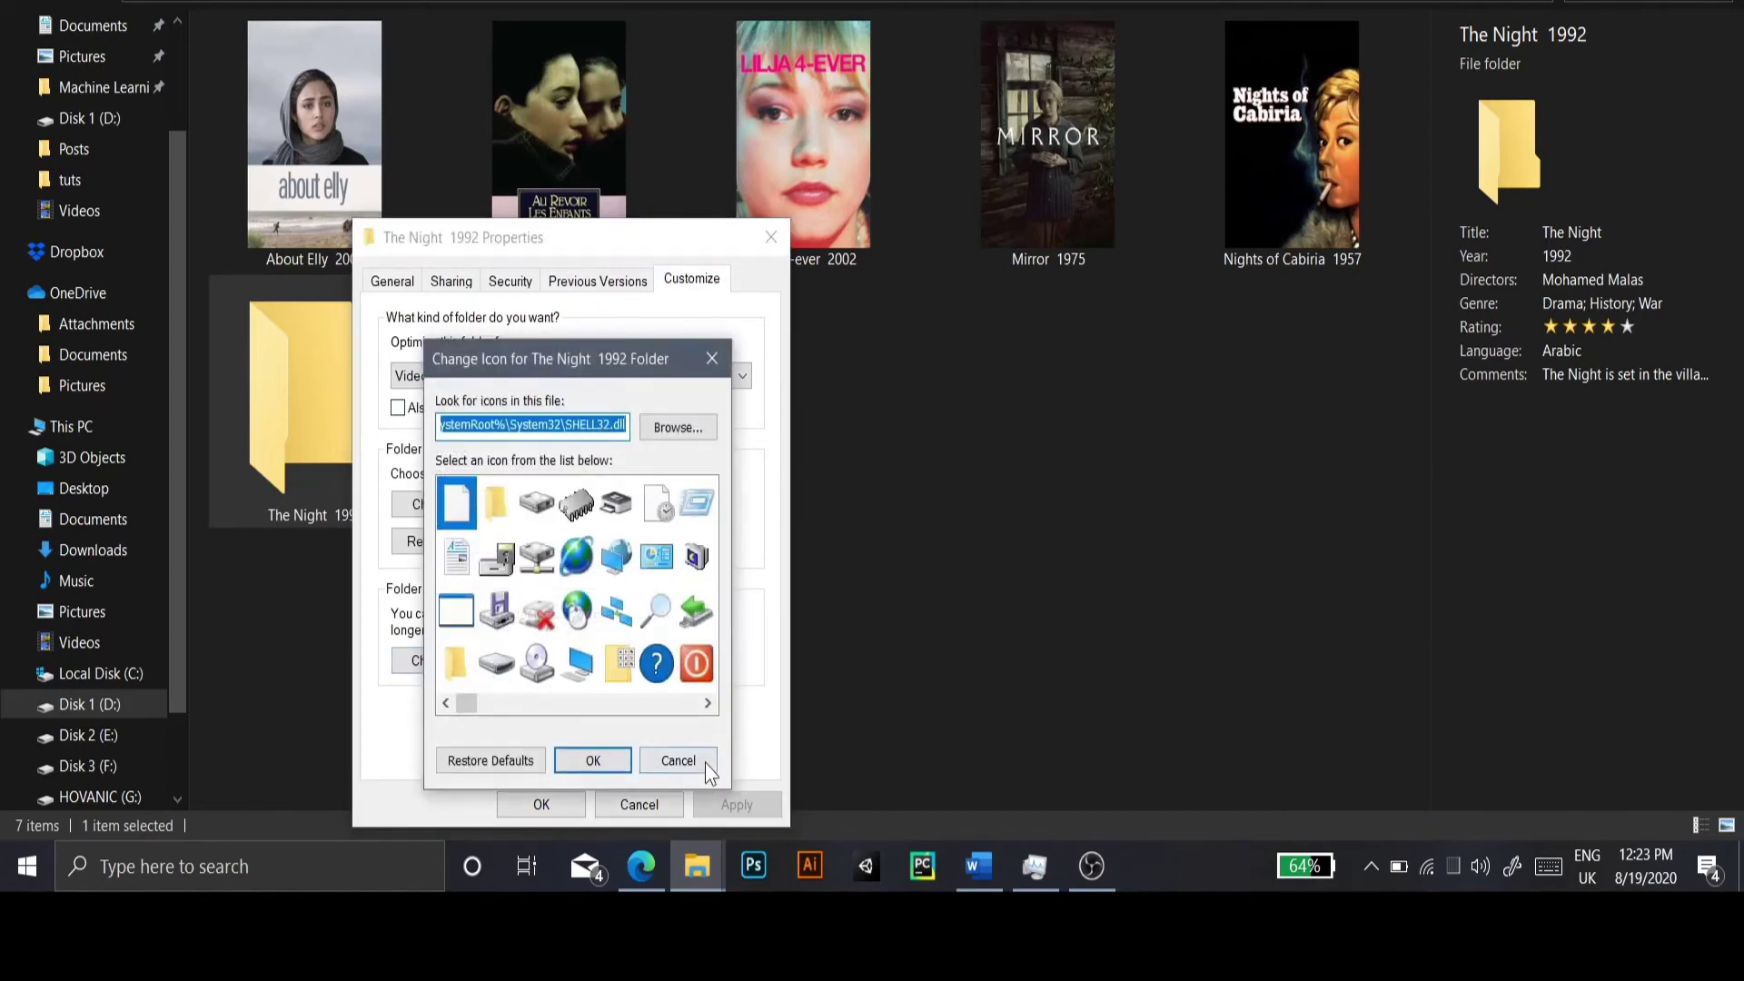
pyautogui.click(702, 763)
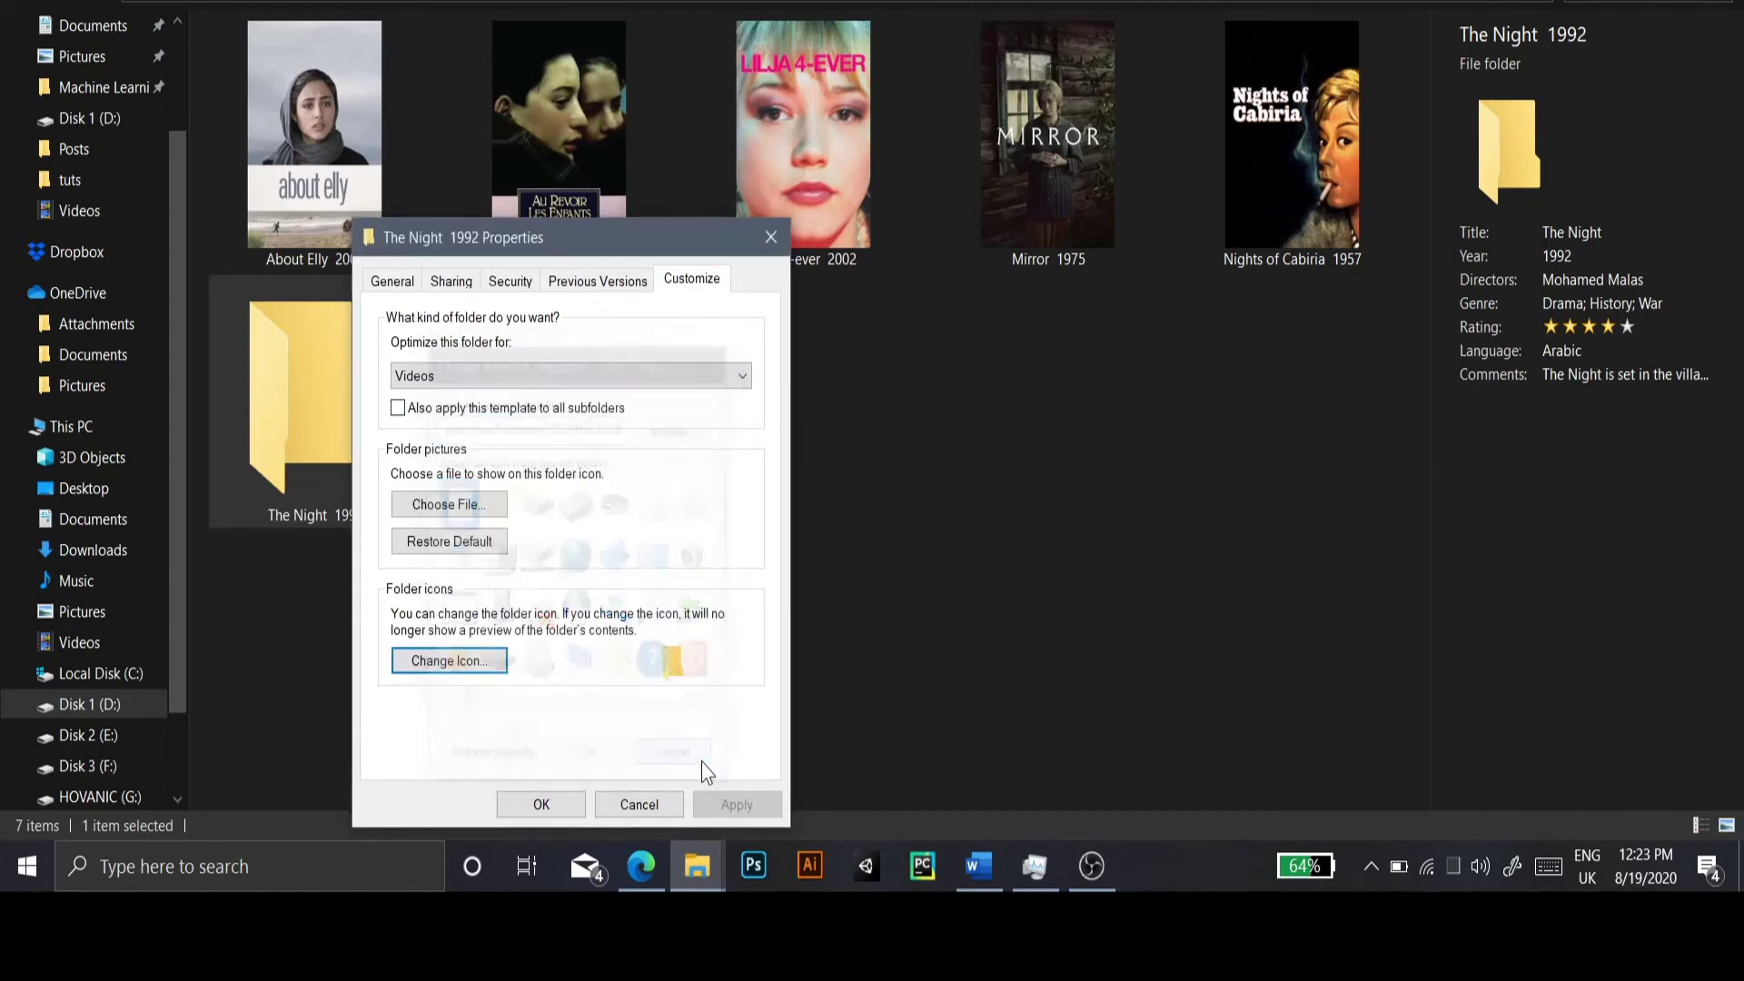
pyautogui.click(541, 805)
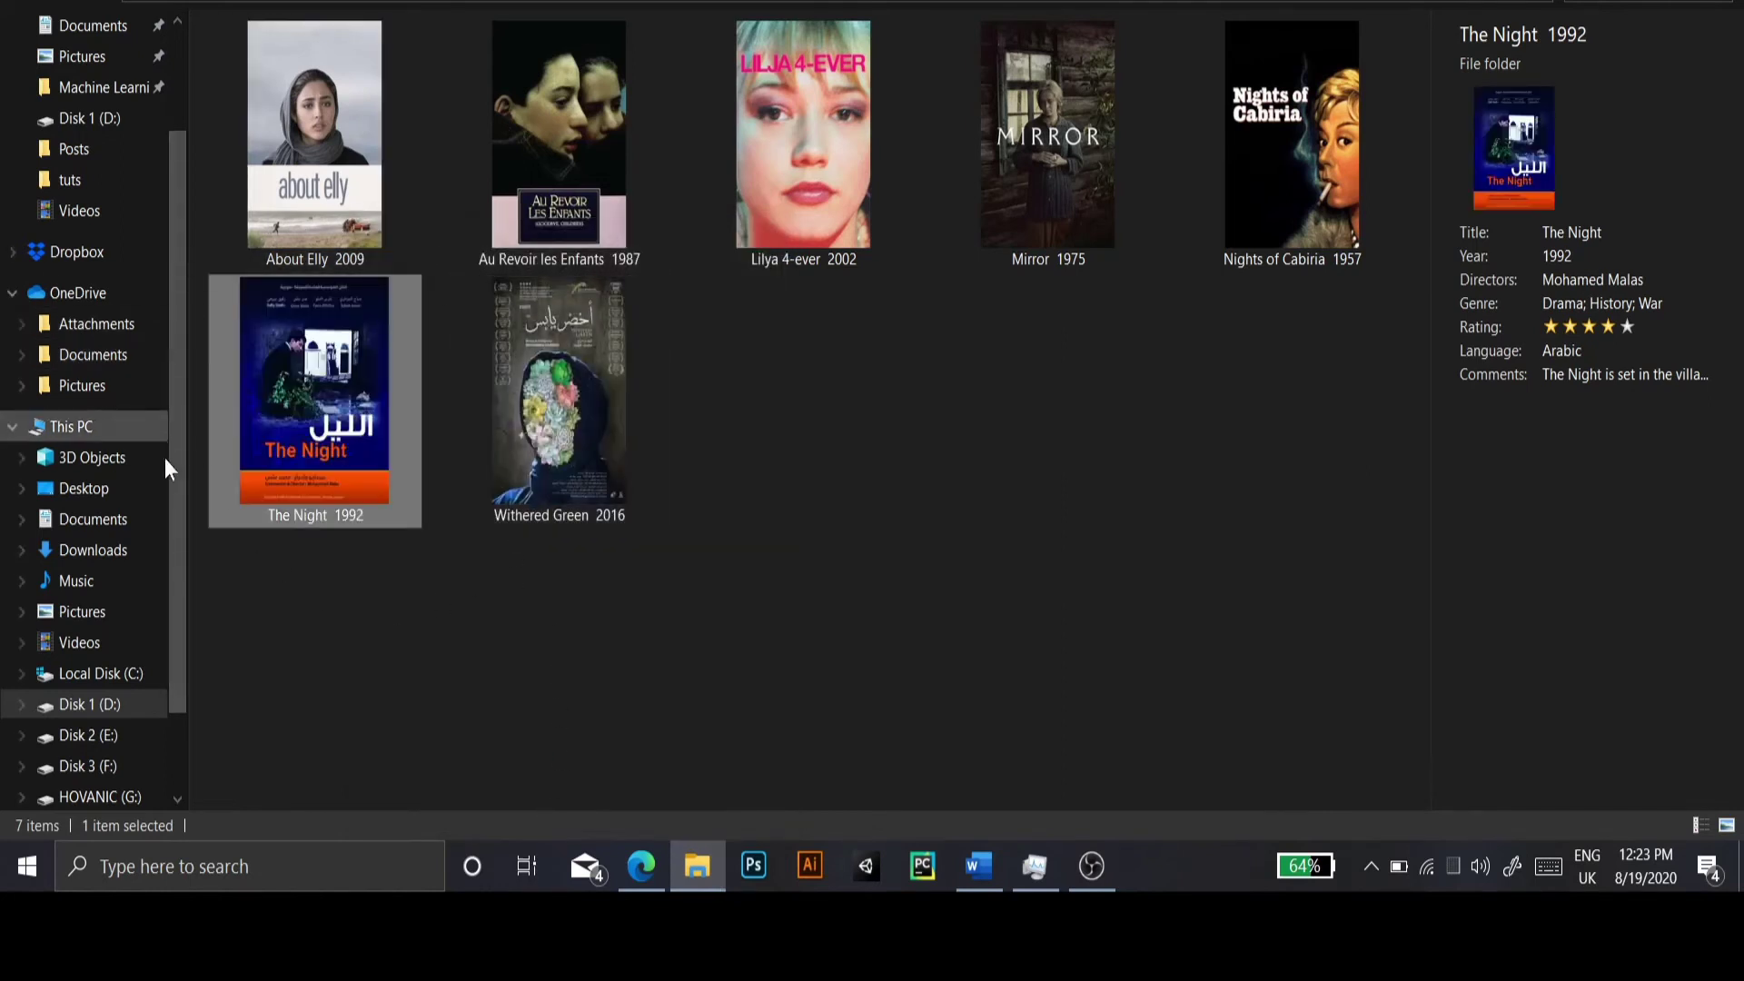
# Deselect The Night 1992 folder in the D:\Movies poster view
pyautogui.click(411, 592)
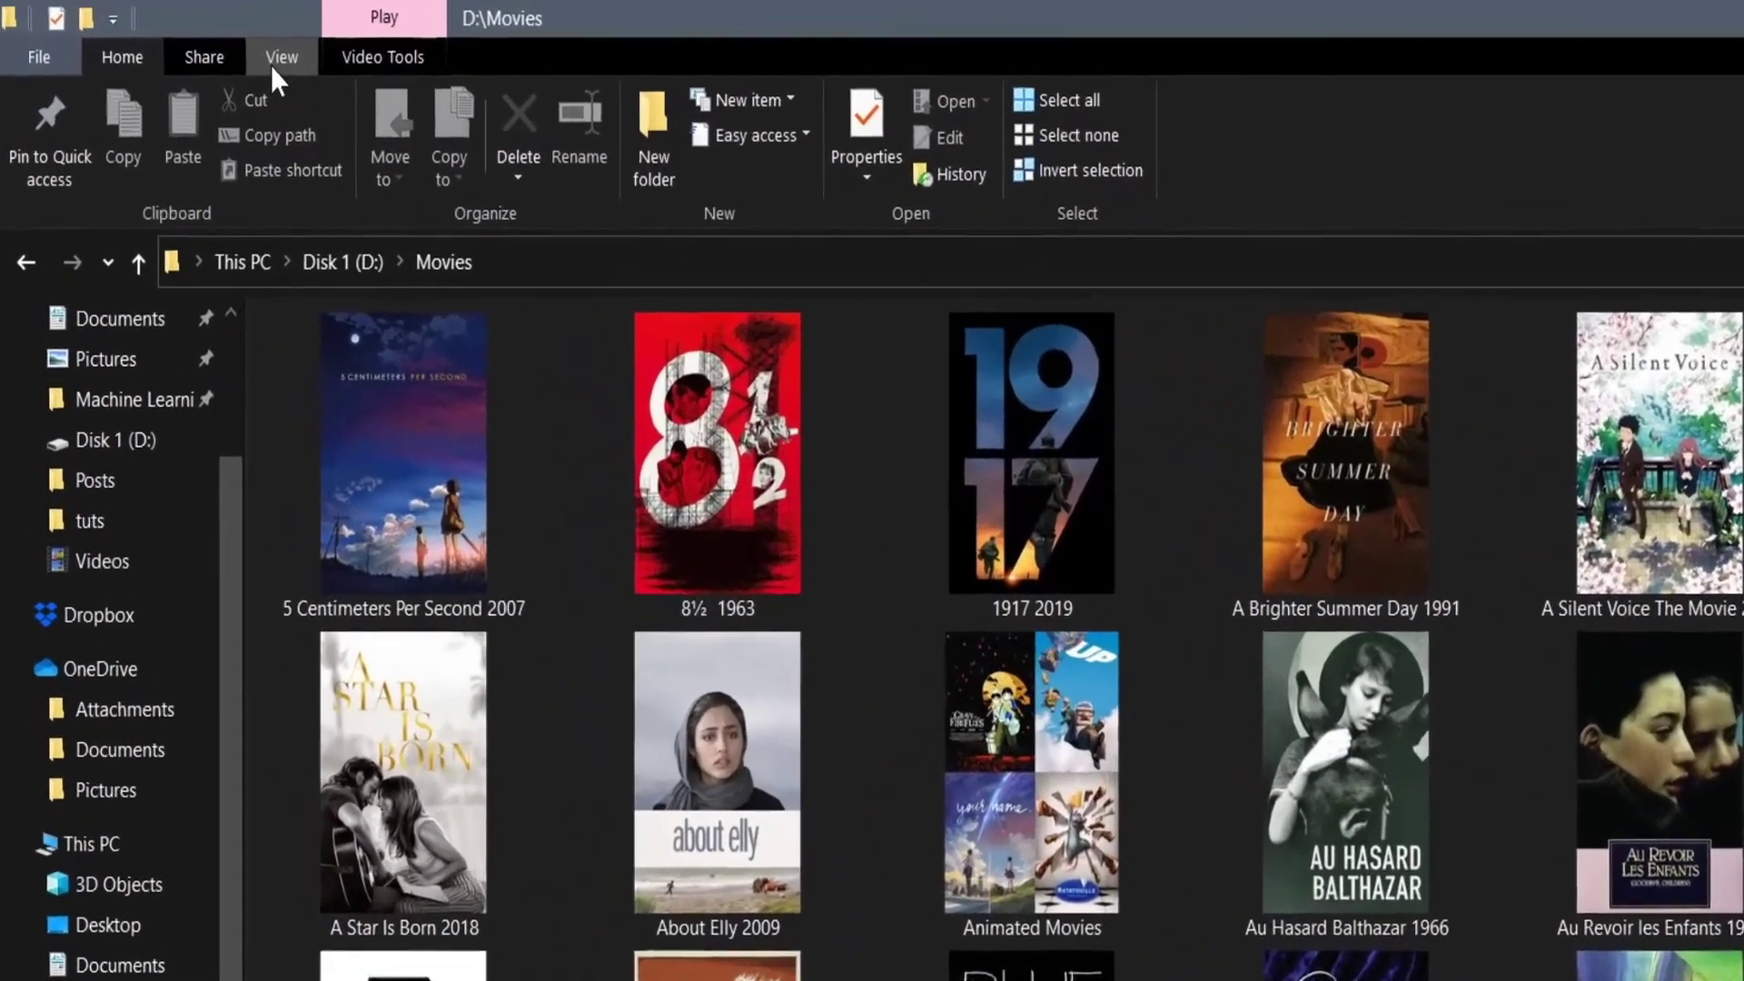
# Open Choose Details from Group by and tick Directors as a column
pyautogui.click(258, 57)
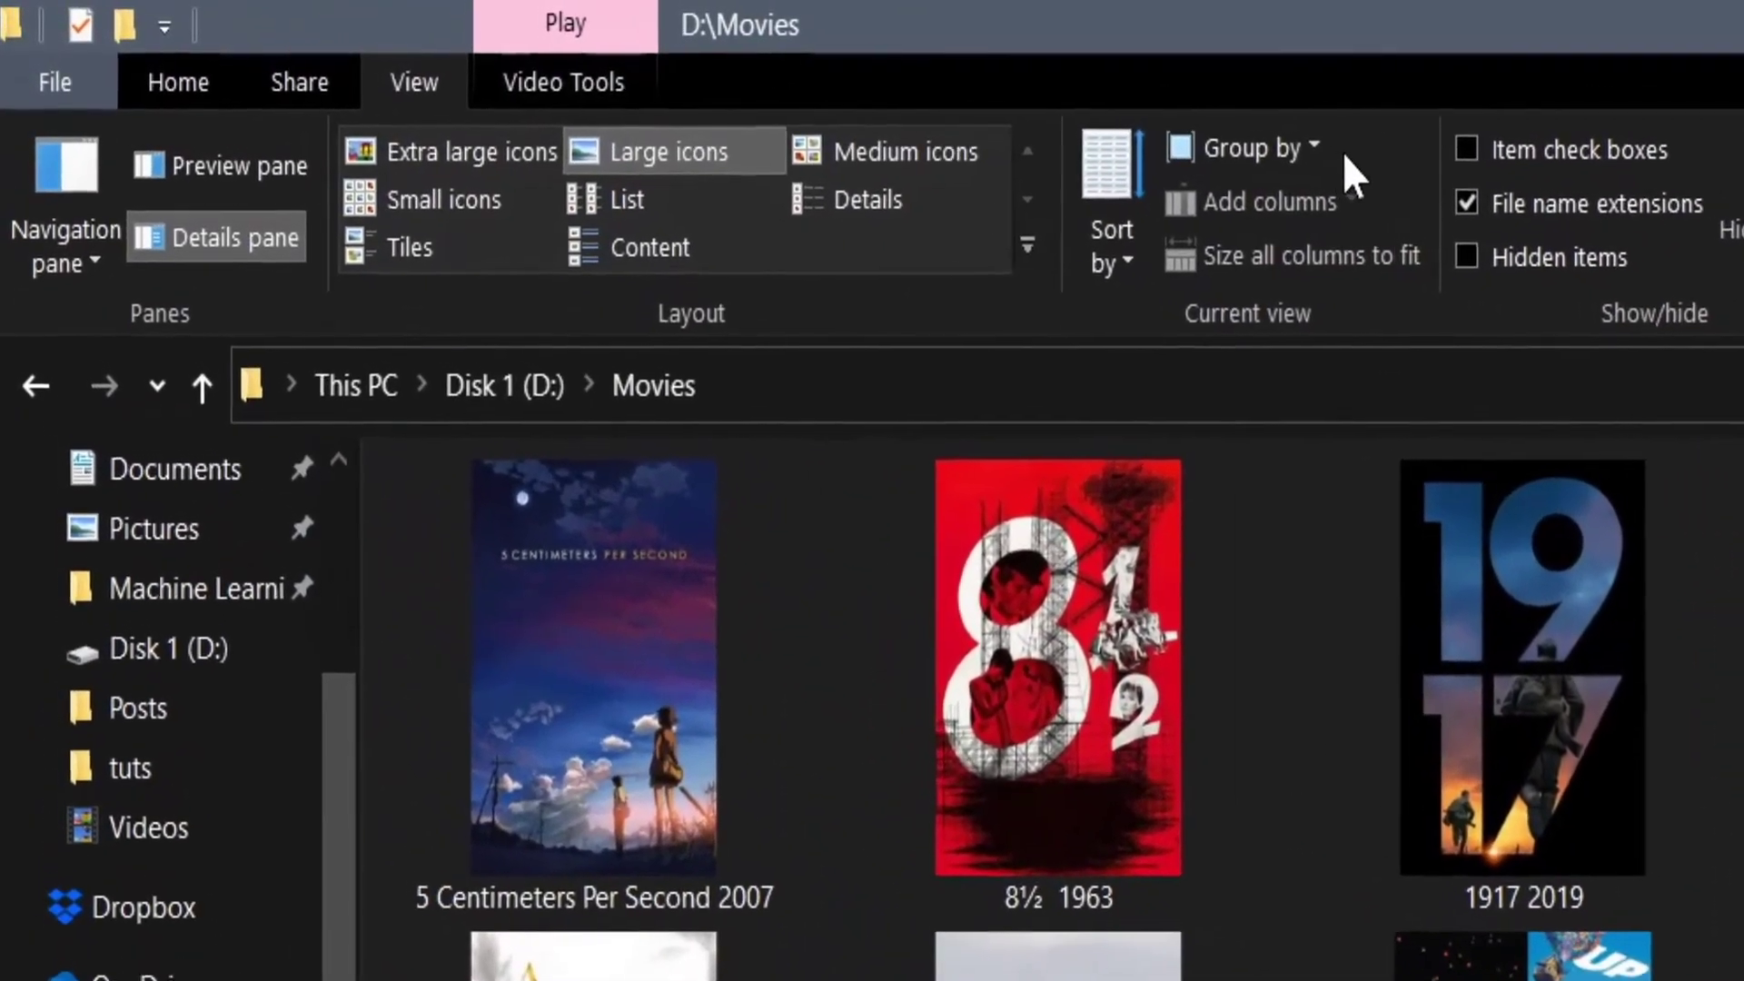
pyautogui.click(1315, 156)
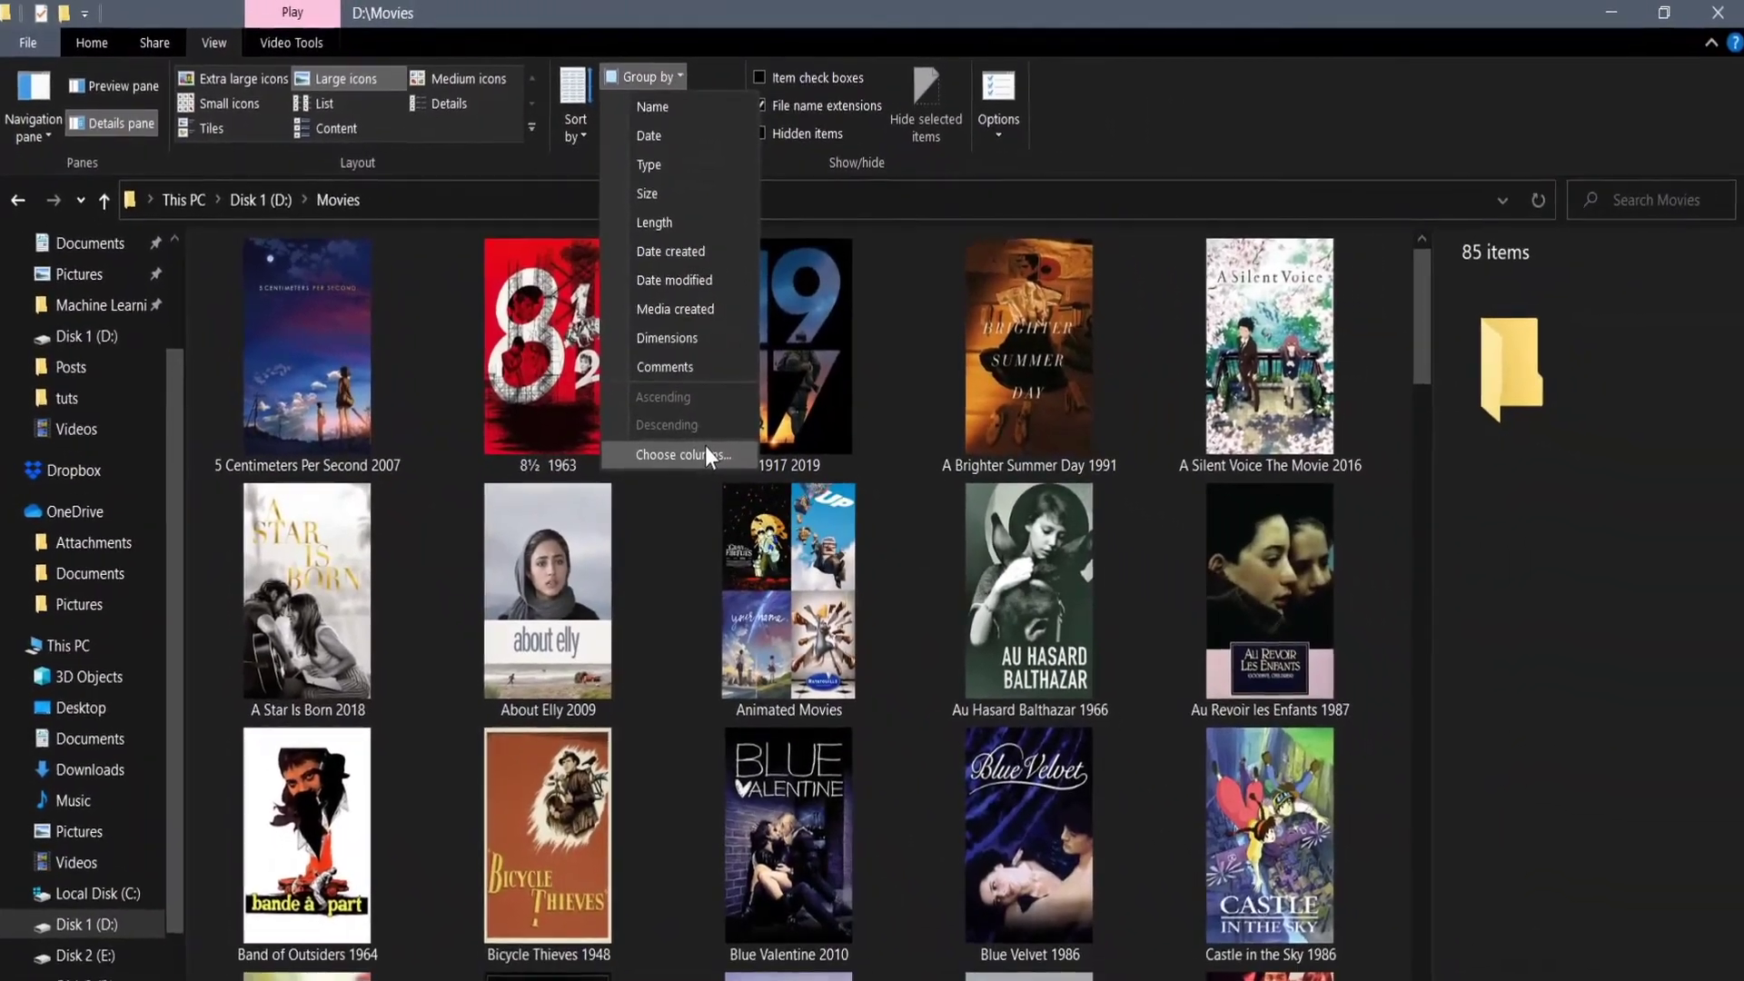
pyautogui.click(1042, 702)
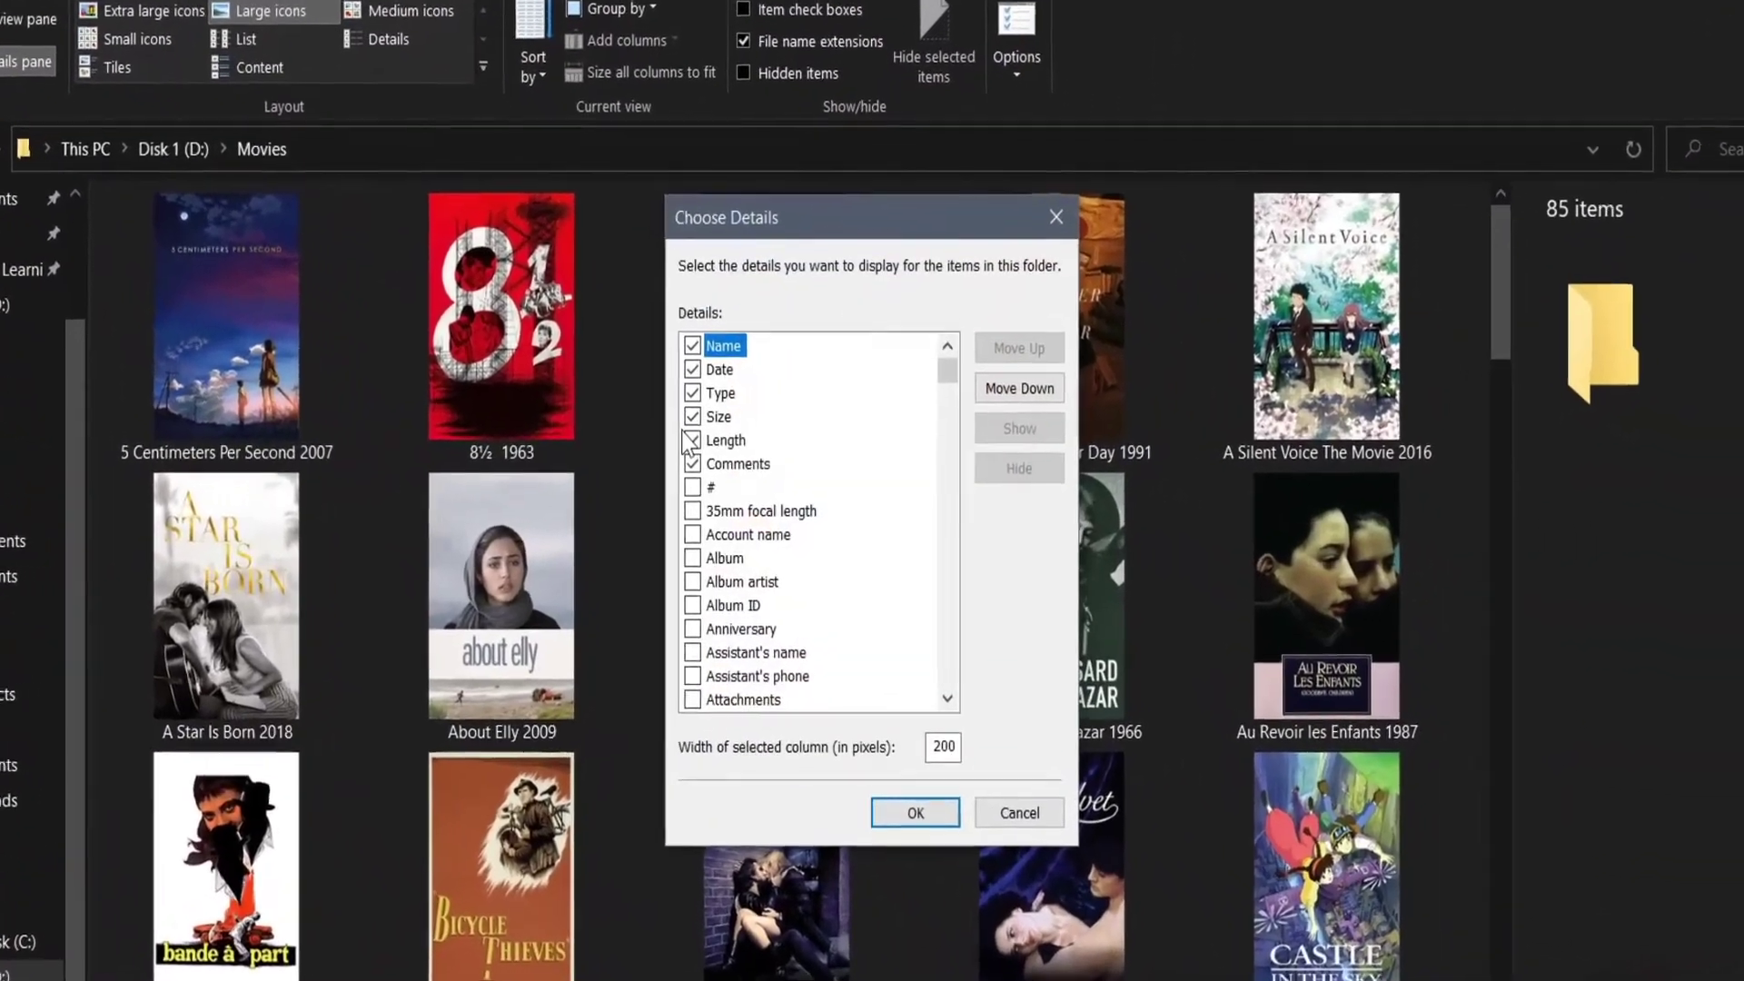
pyautogui.click(752, 632)
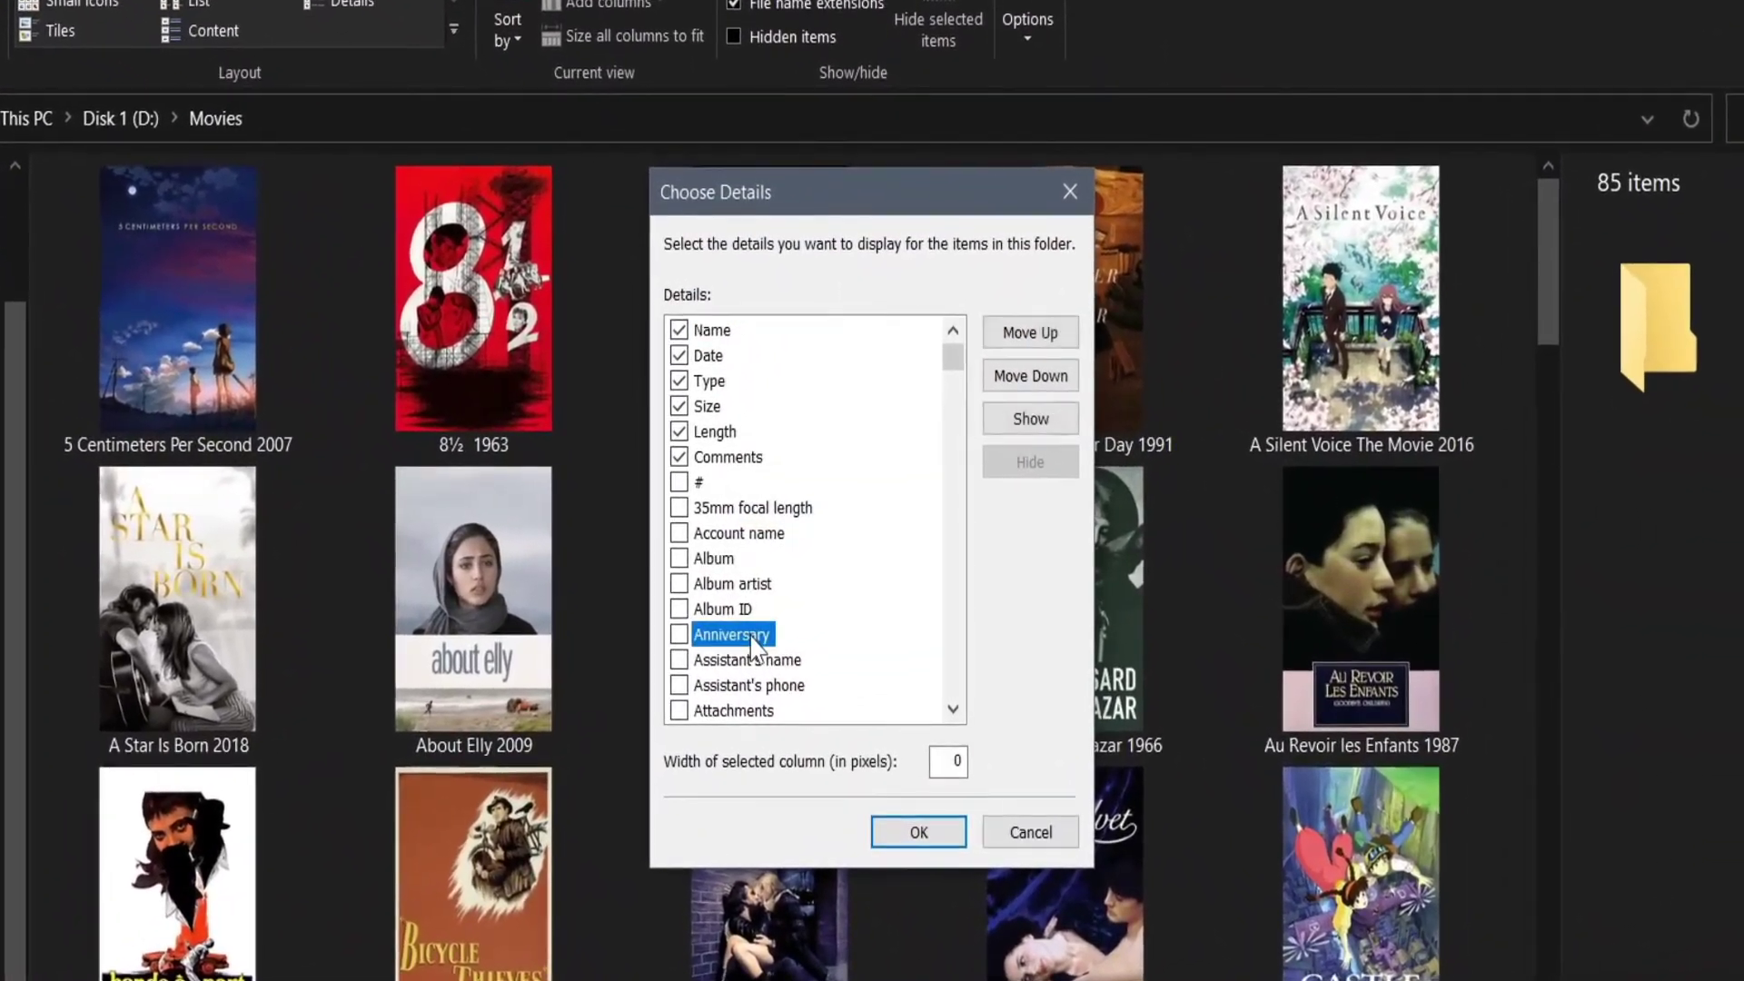
pyautogui.press('d')
pyautogui.press('Down')
pyautogui.press('Down')
pyautogui.press('Down')
pyautogui.press('Down')
pyautogui.press('Down')
pyautogui.press('Down')
pyautogui.press('Down')
pyautogui.press('Down')
pyautogui.press('Down')
pyautogui.press('Down')
pyautogui.press('Down')
pyautogui.press('Down')
pyautogui.press('Down')
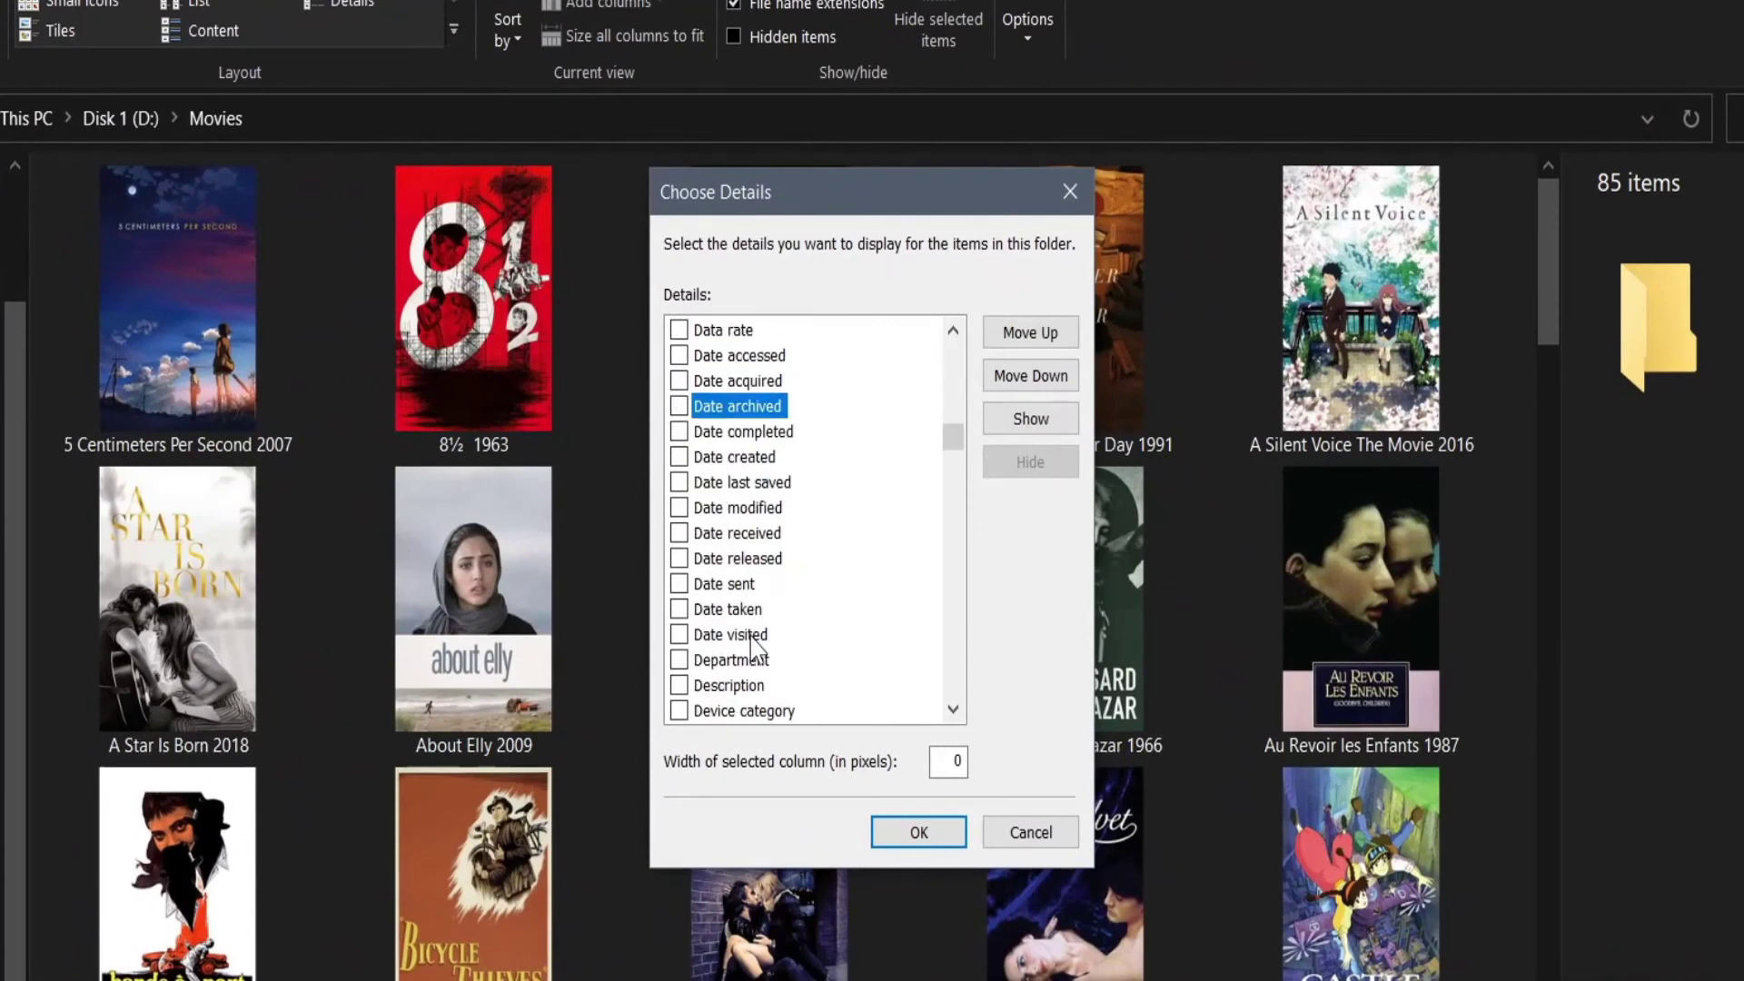
pyautogui.press('Down')
pyautogui.press('Down')
pyautogui.press('Down')
pyautogui.press('Down')
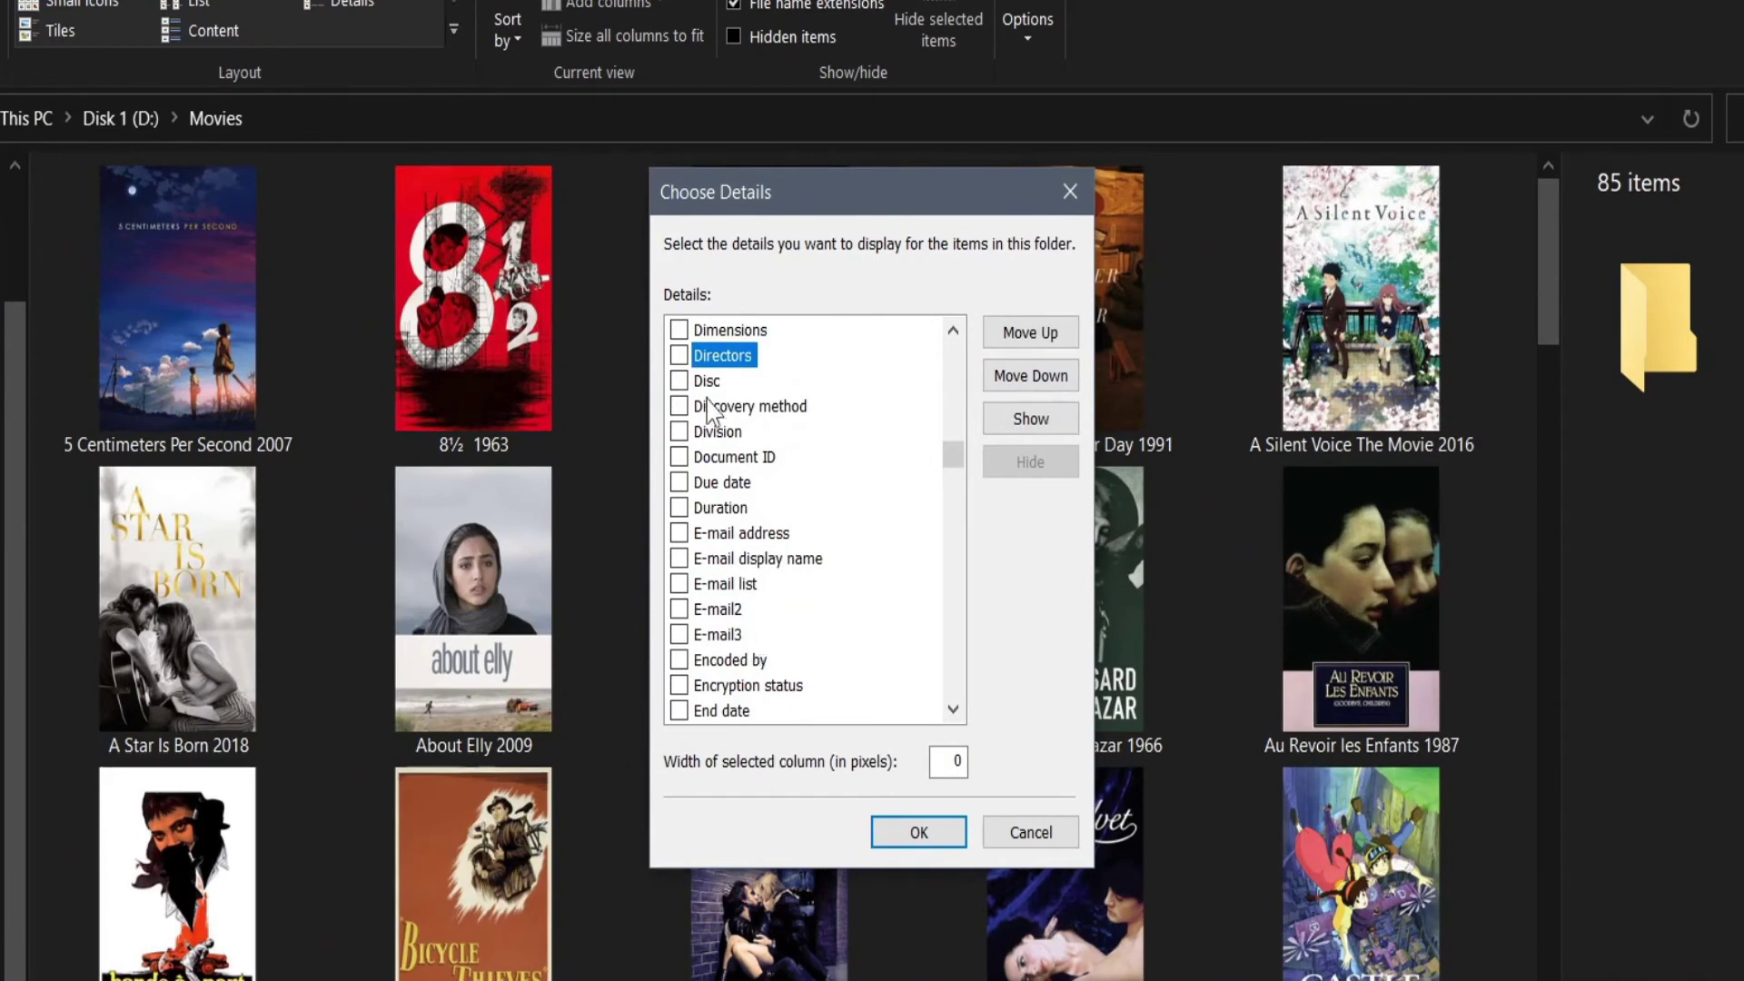
pyautogui.click(679, 355)
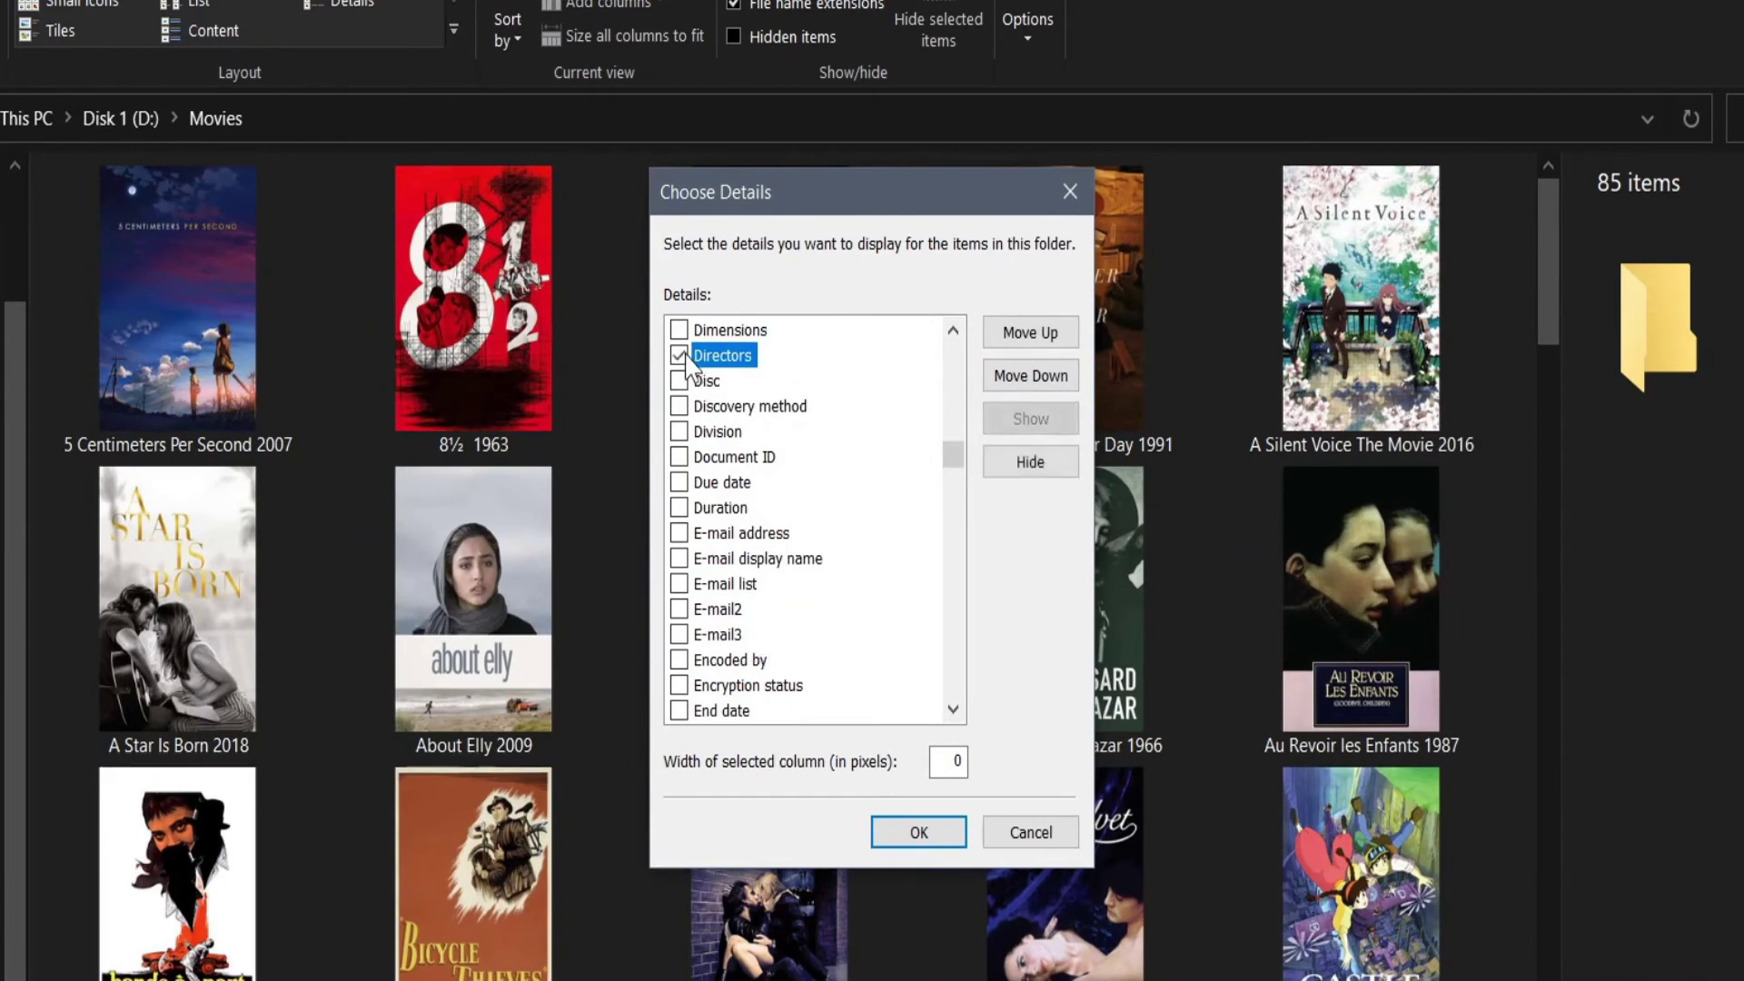
# Also tick Year, Genre, Rating and Tags, then confirm the column choices
pyautogui.press('End')
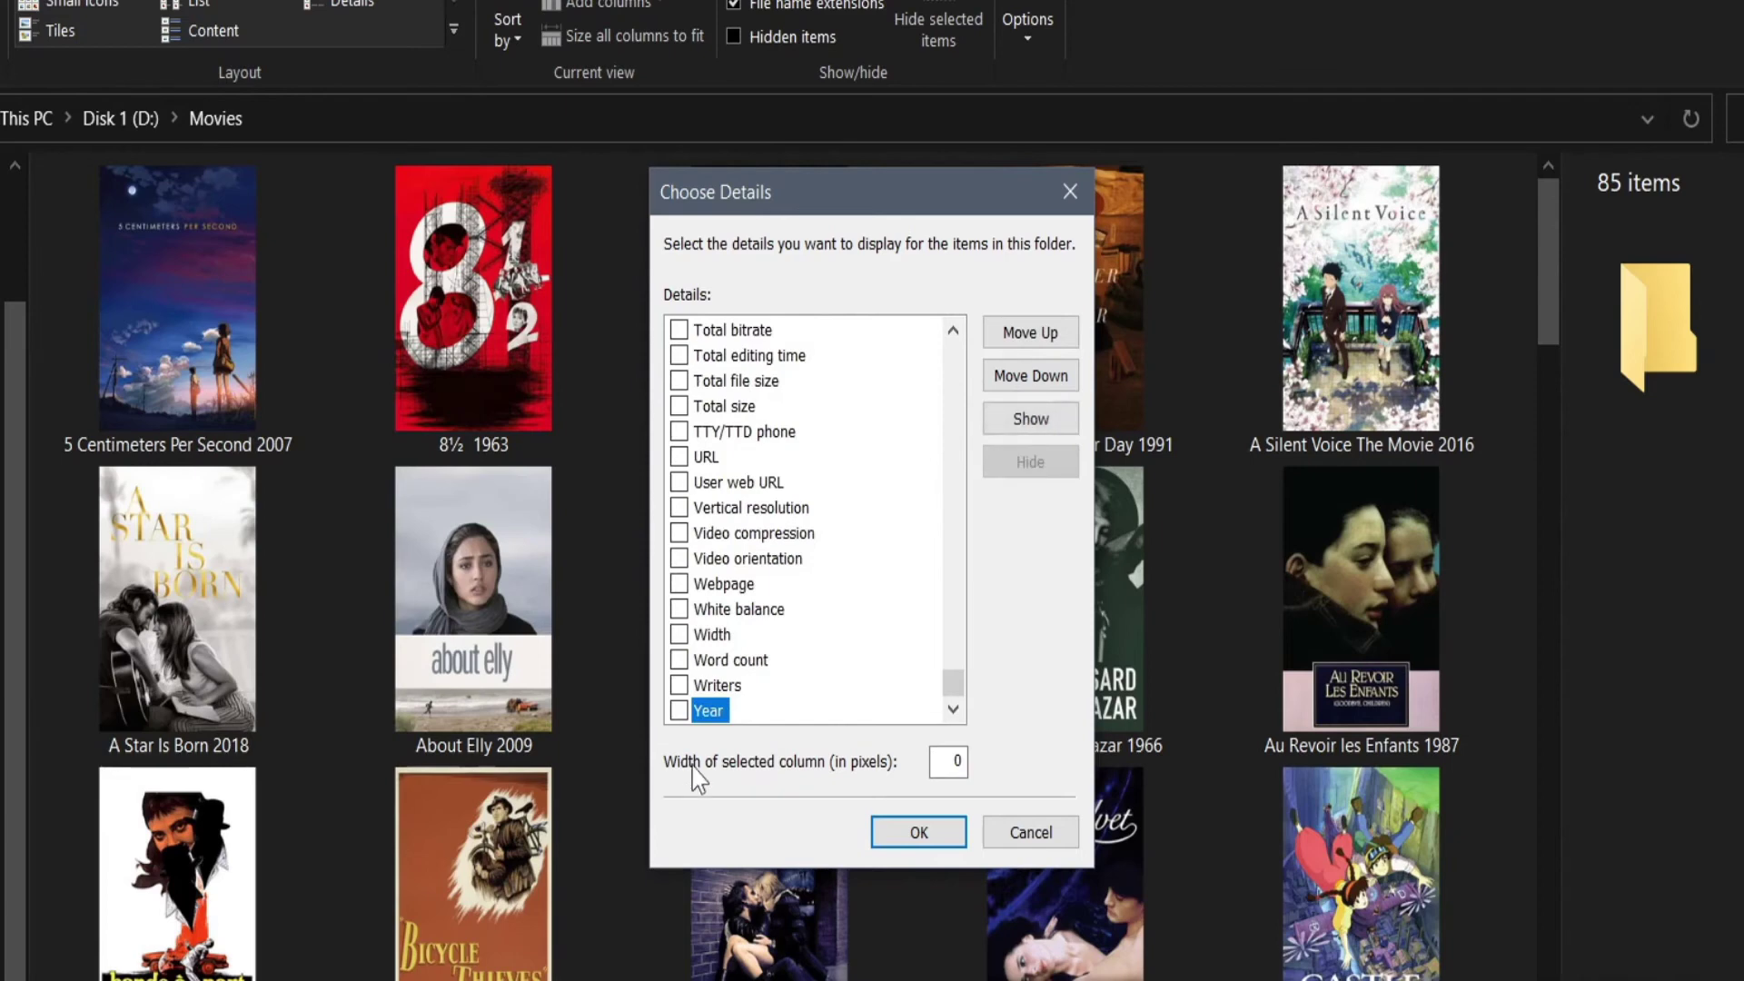
pyautogui.click(678, 710)
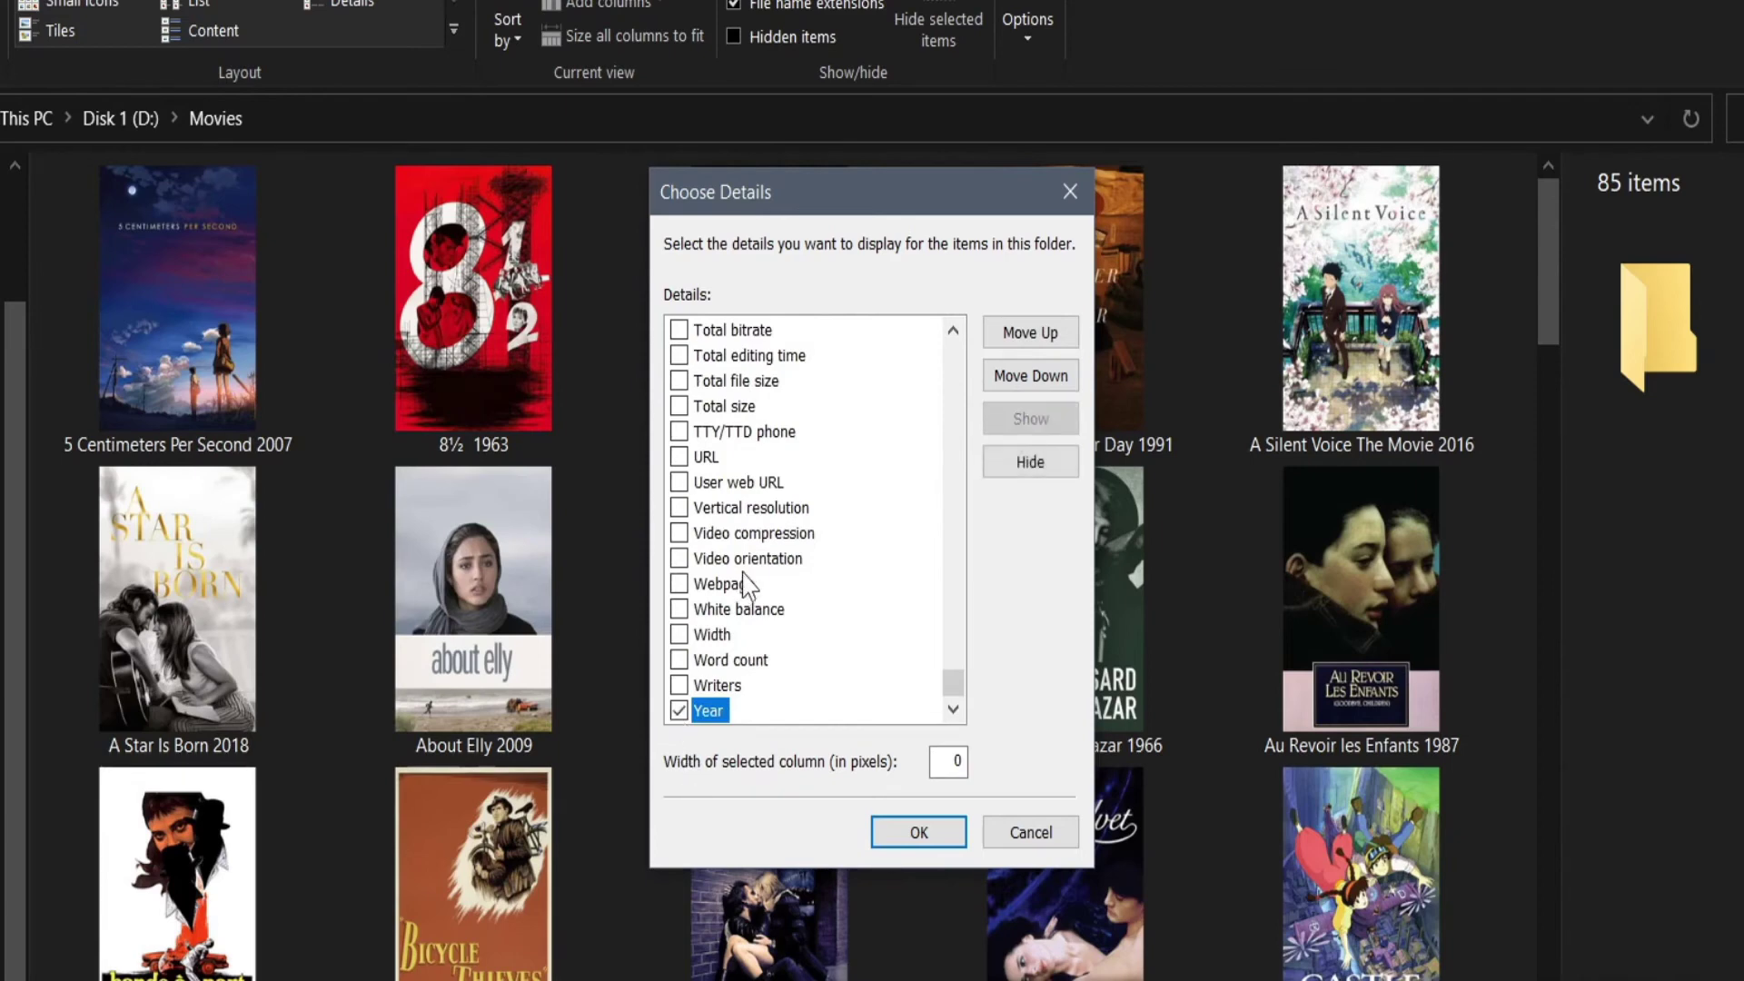
pyautogui.press('g')
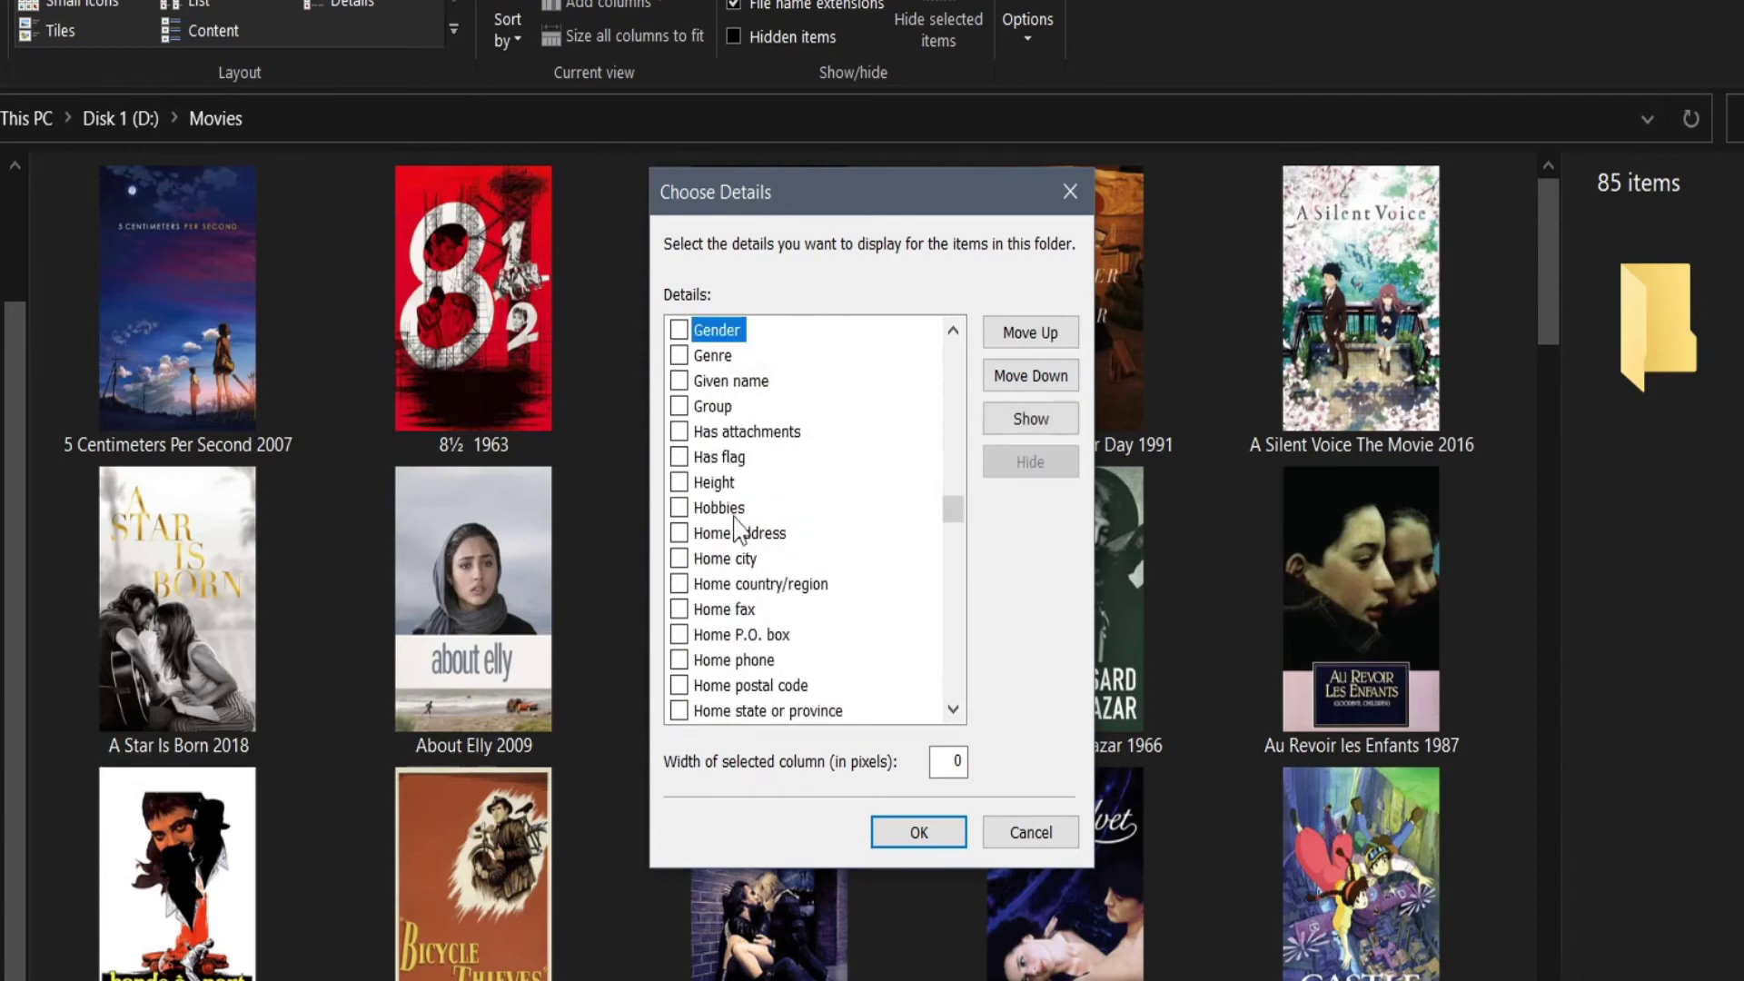
pyautogui.click(681, 355)
pyautogui.press('r')
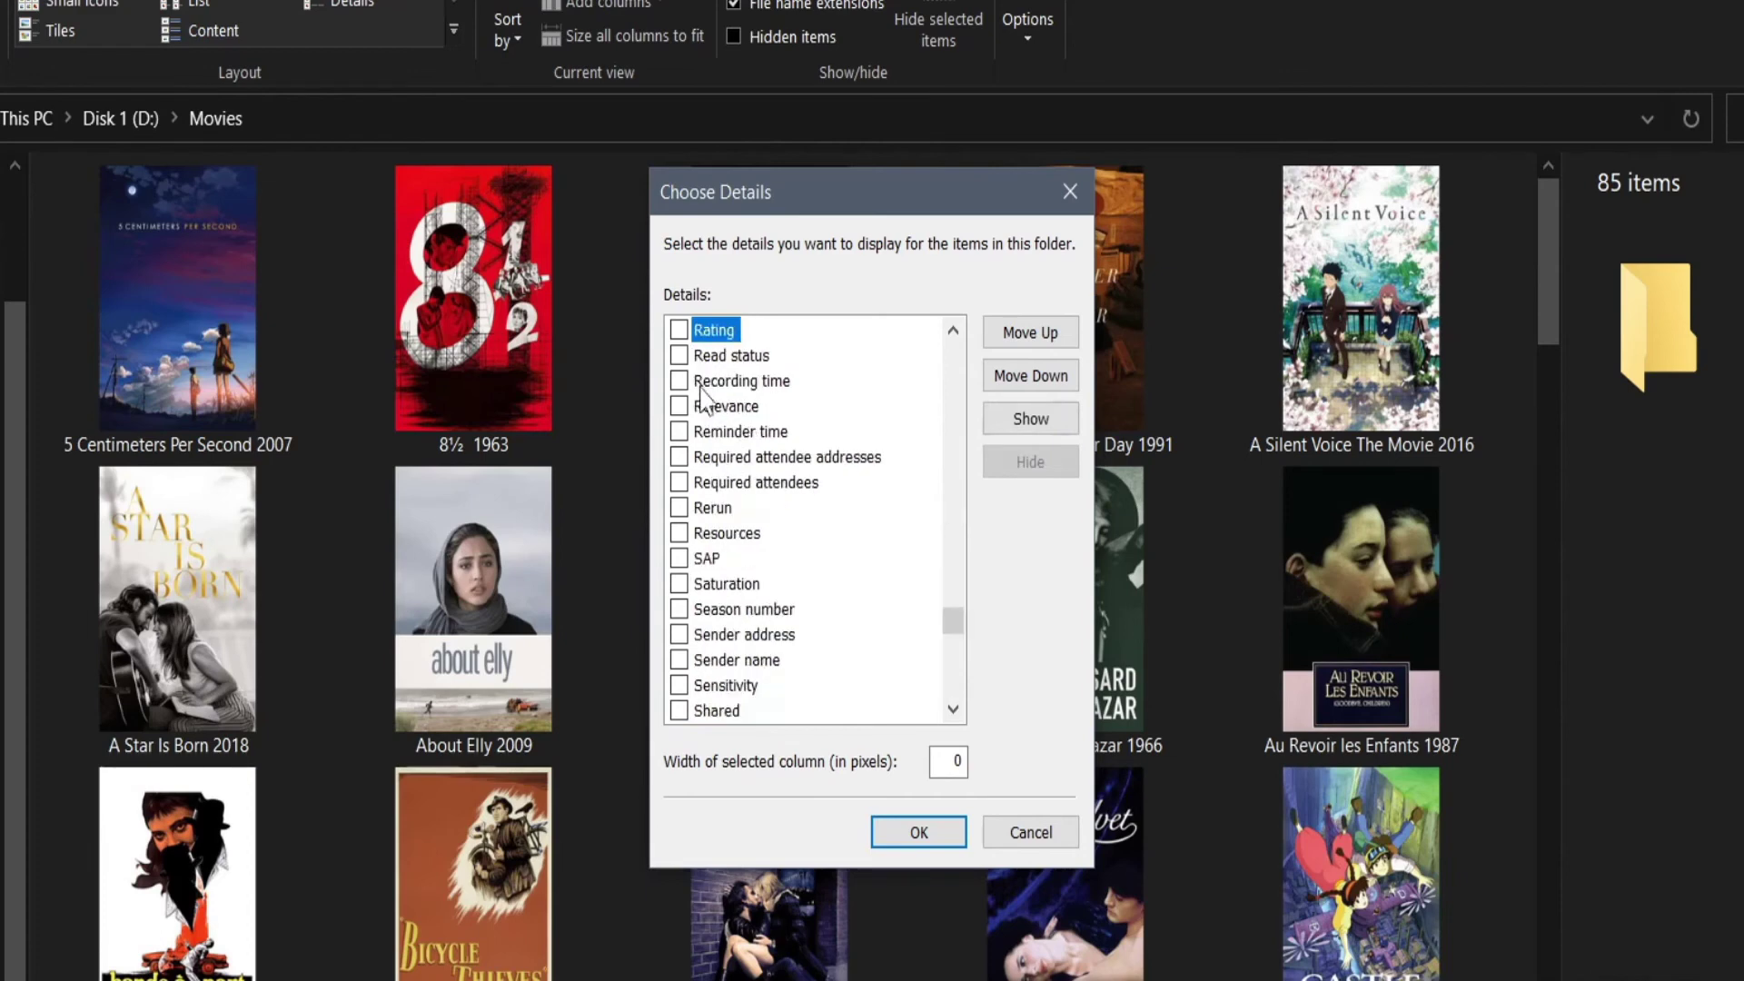
pyautogui.click(677, 331)
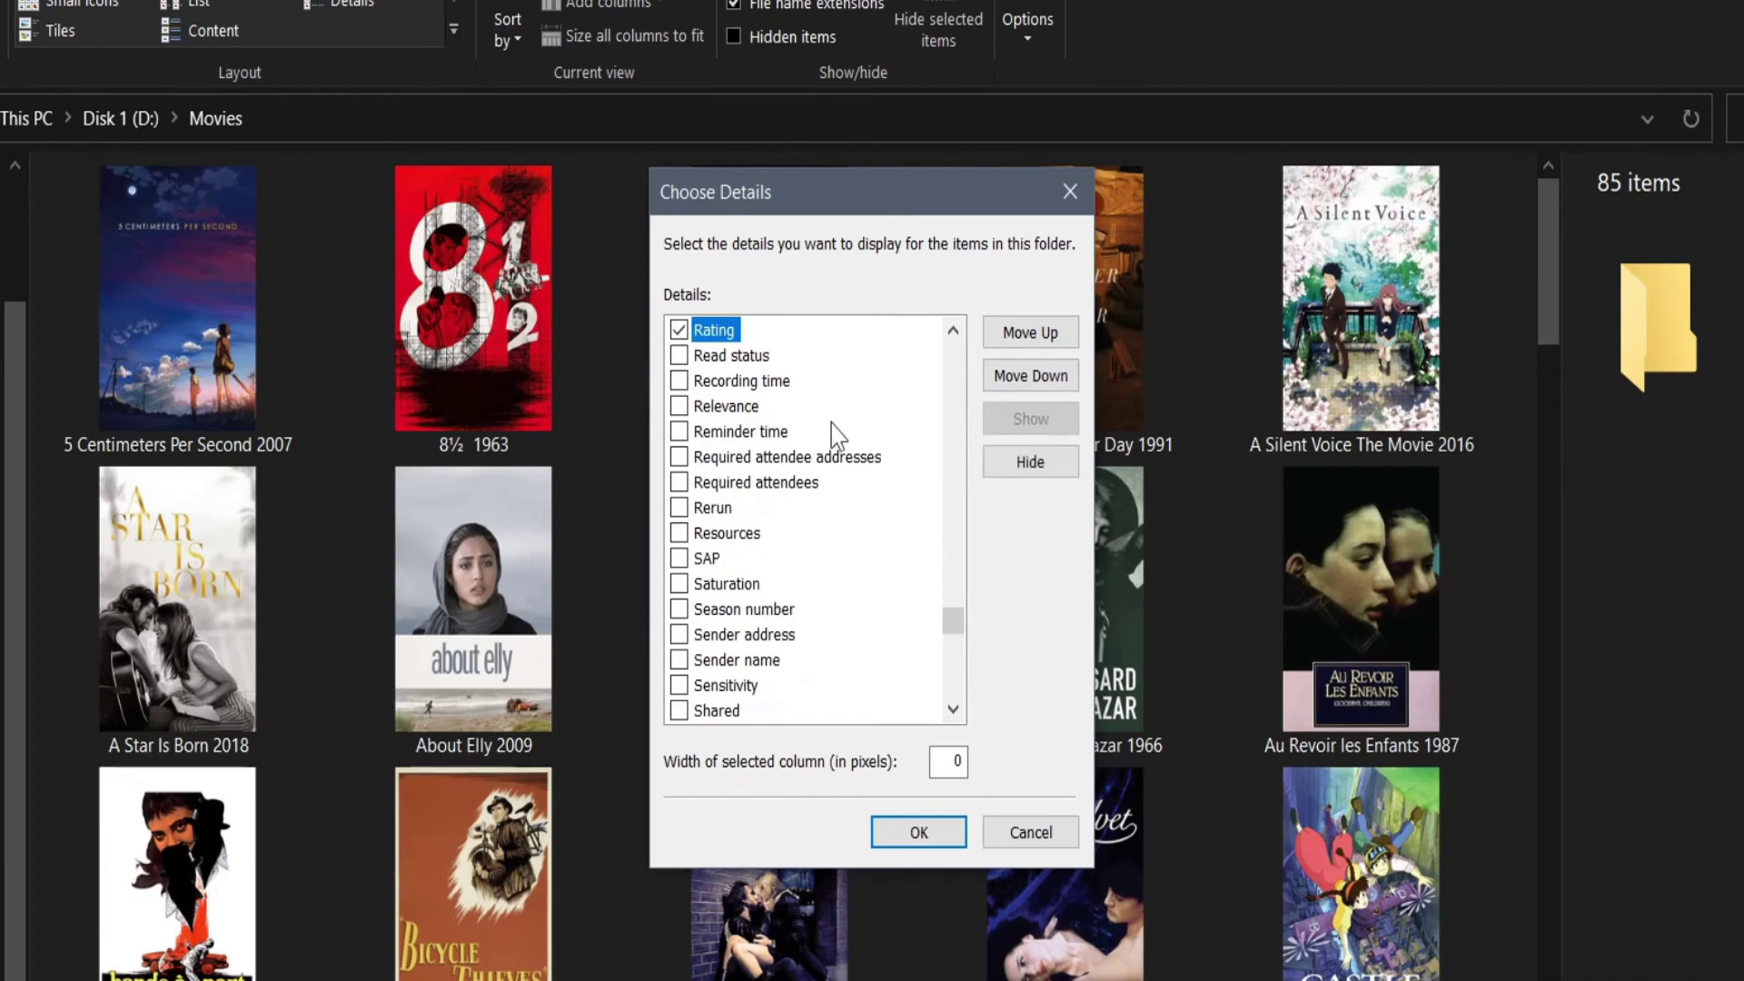
pyautogui.press('t')
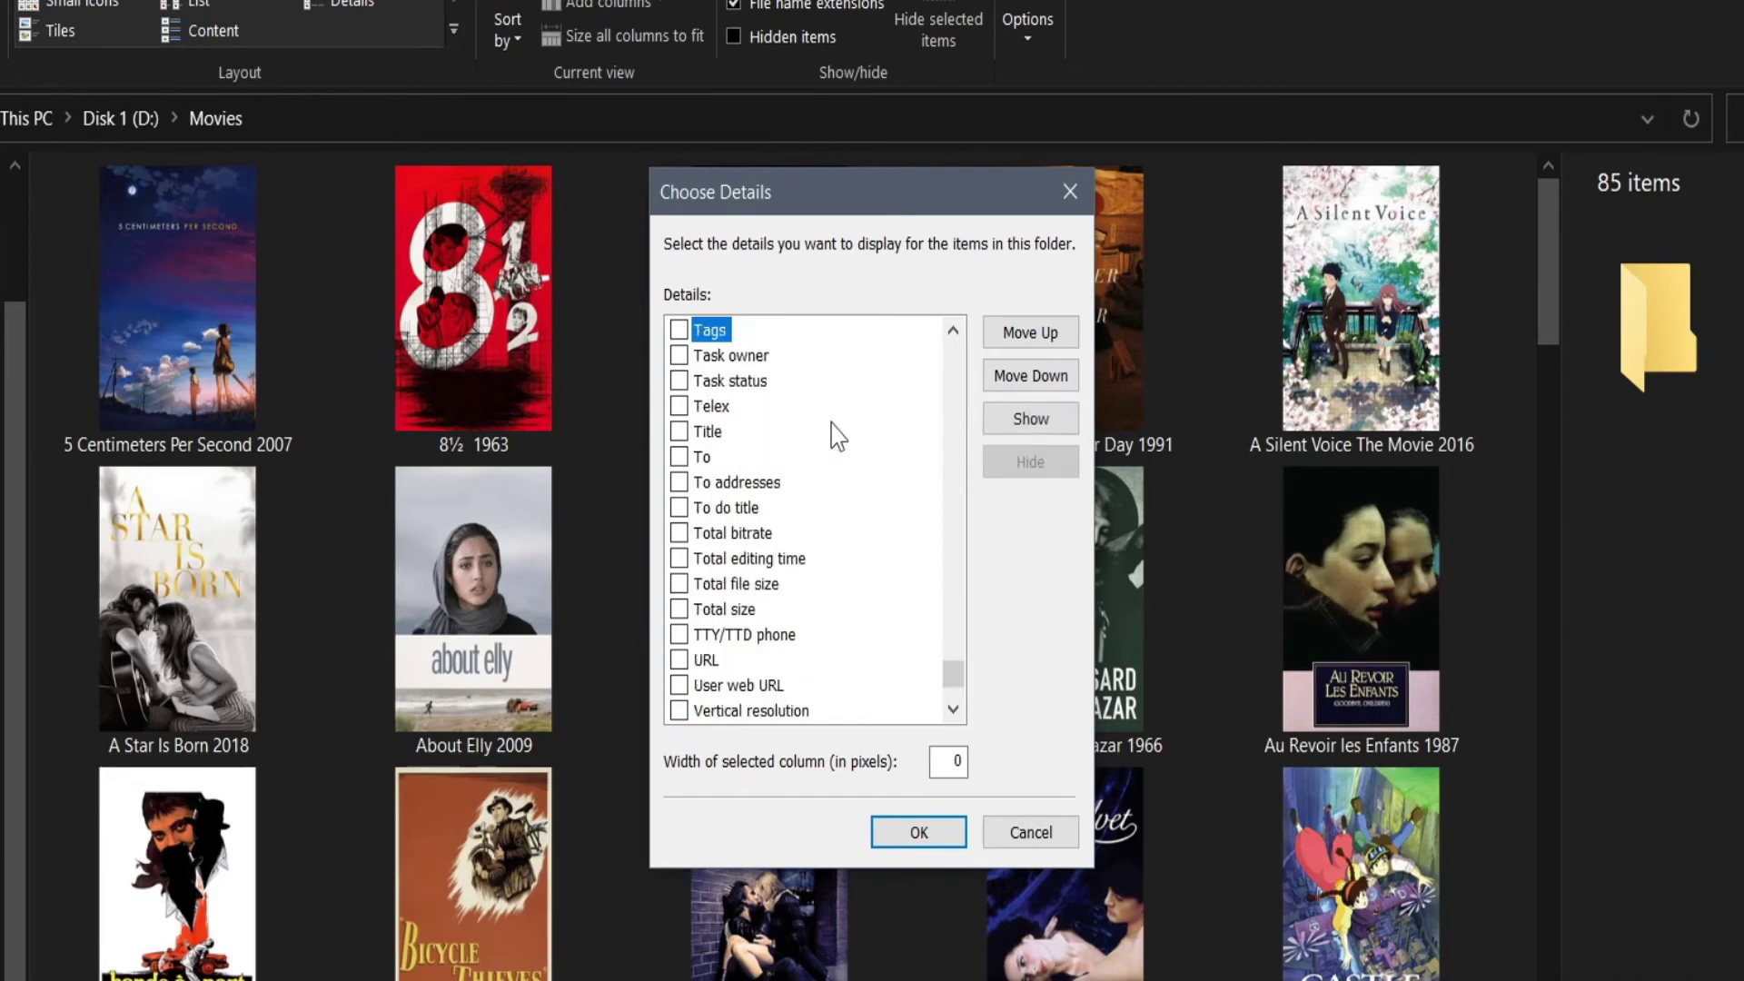
pyautogui.click(679, 331)
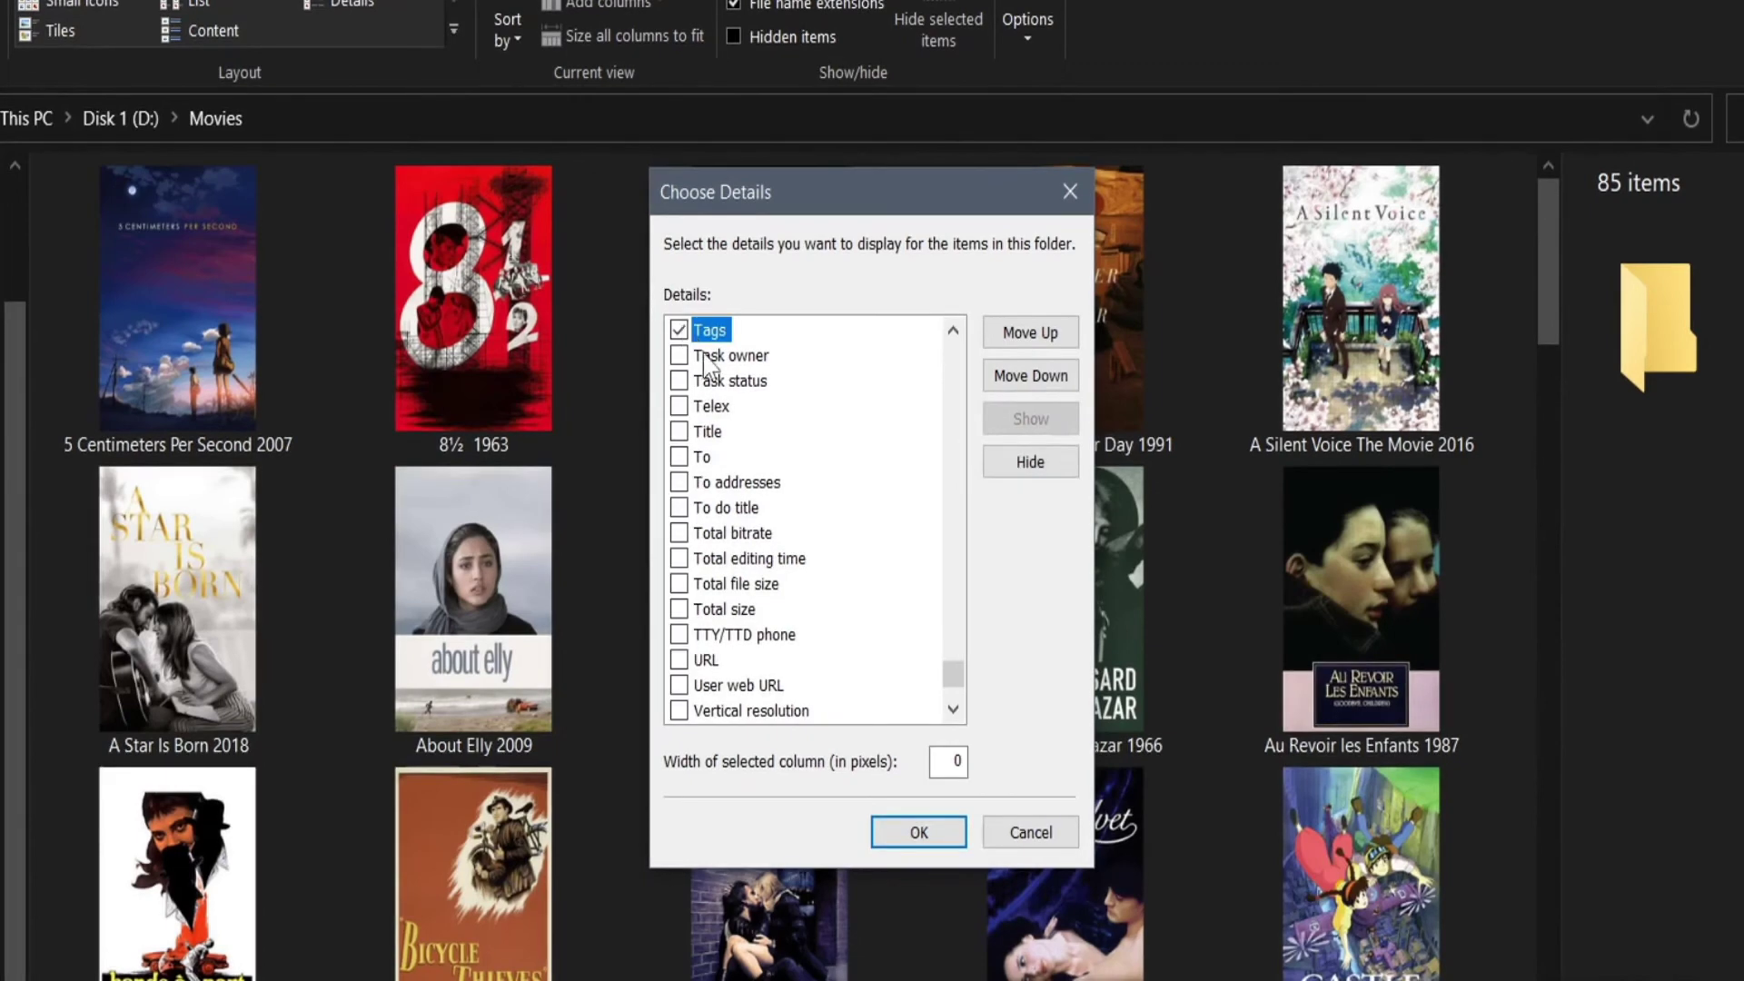
pyautogui.click(930, 832)
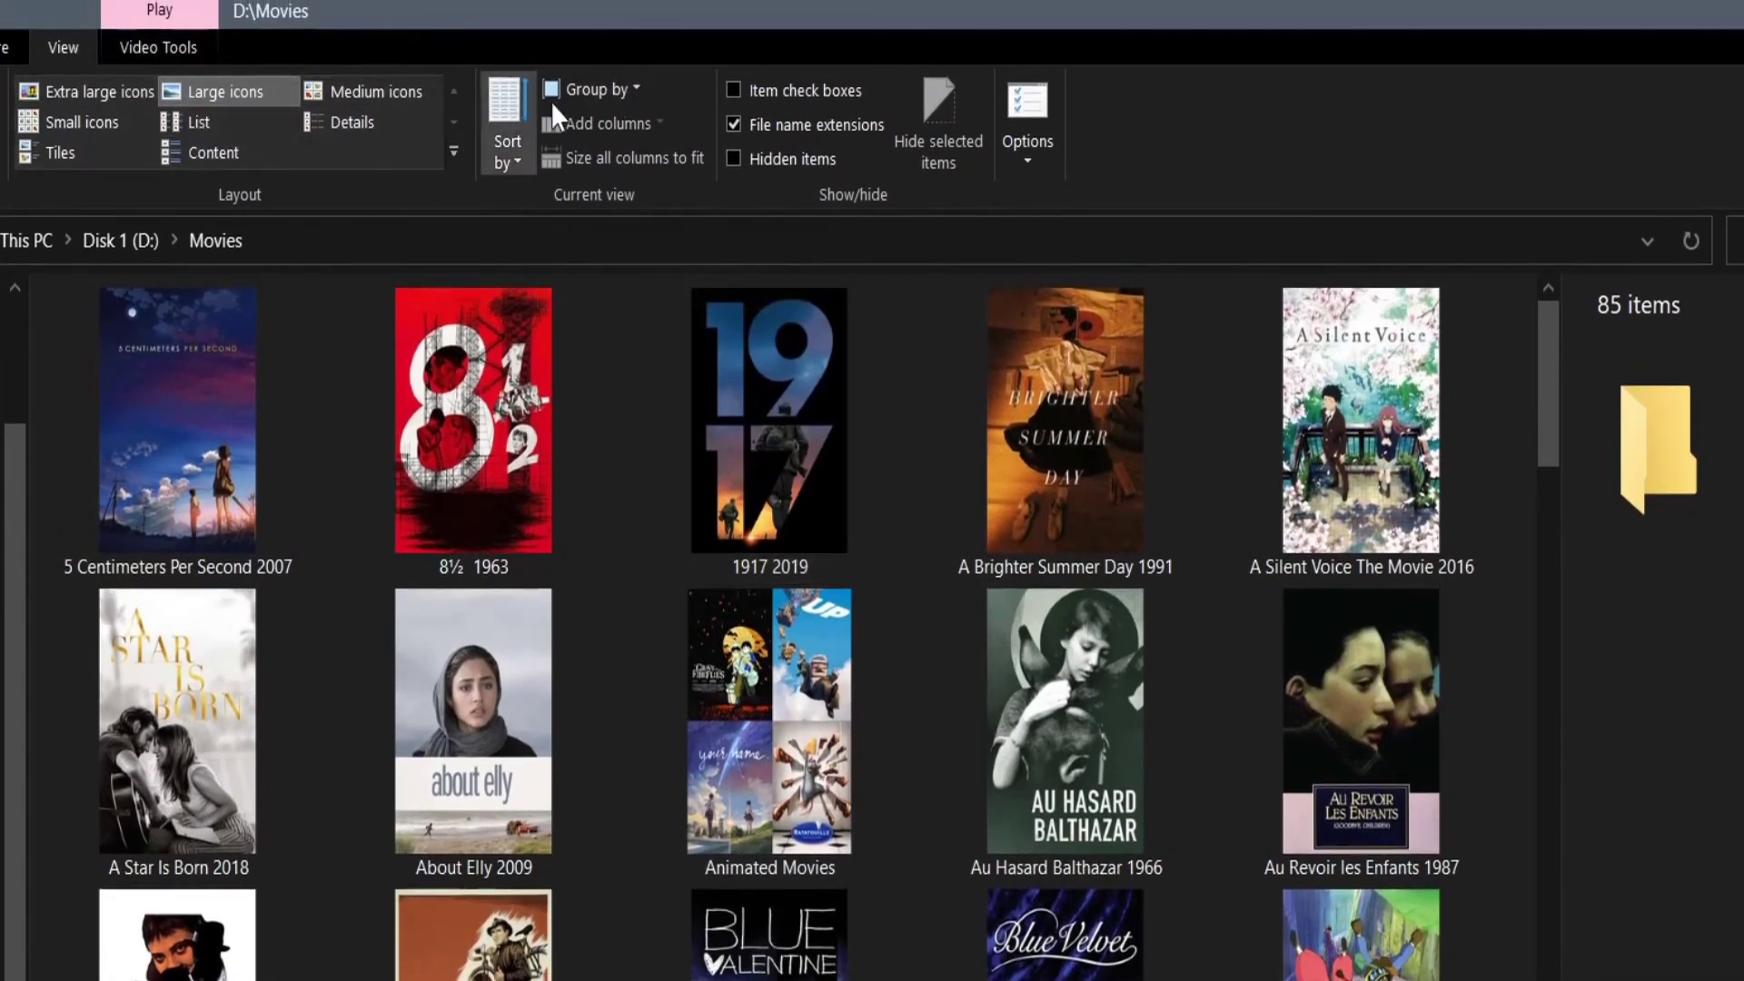
# Group the movie folders by Genre and browse groups like Action, Adventure and Animation
pyautogui.click(609, 84)
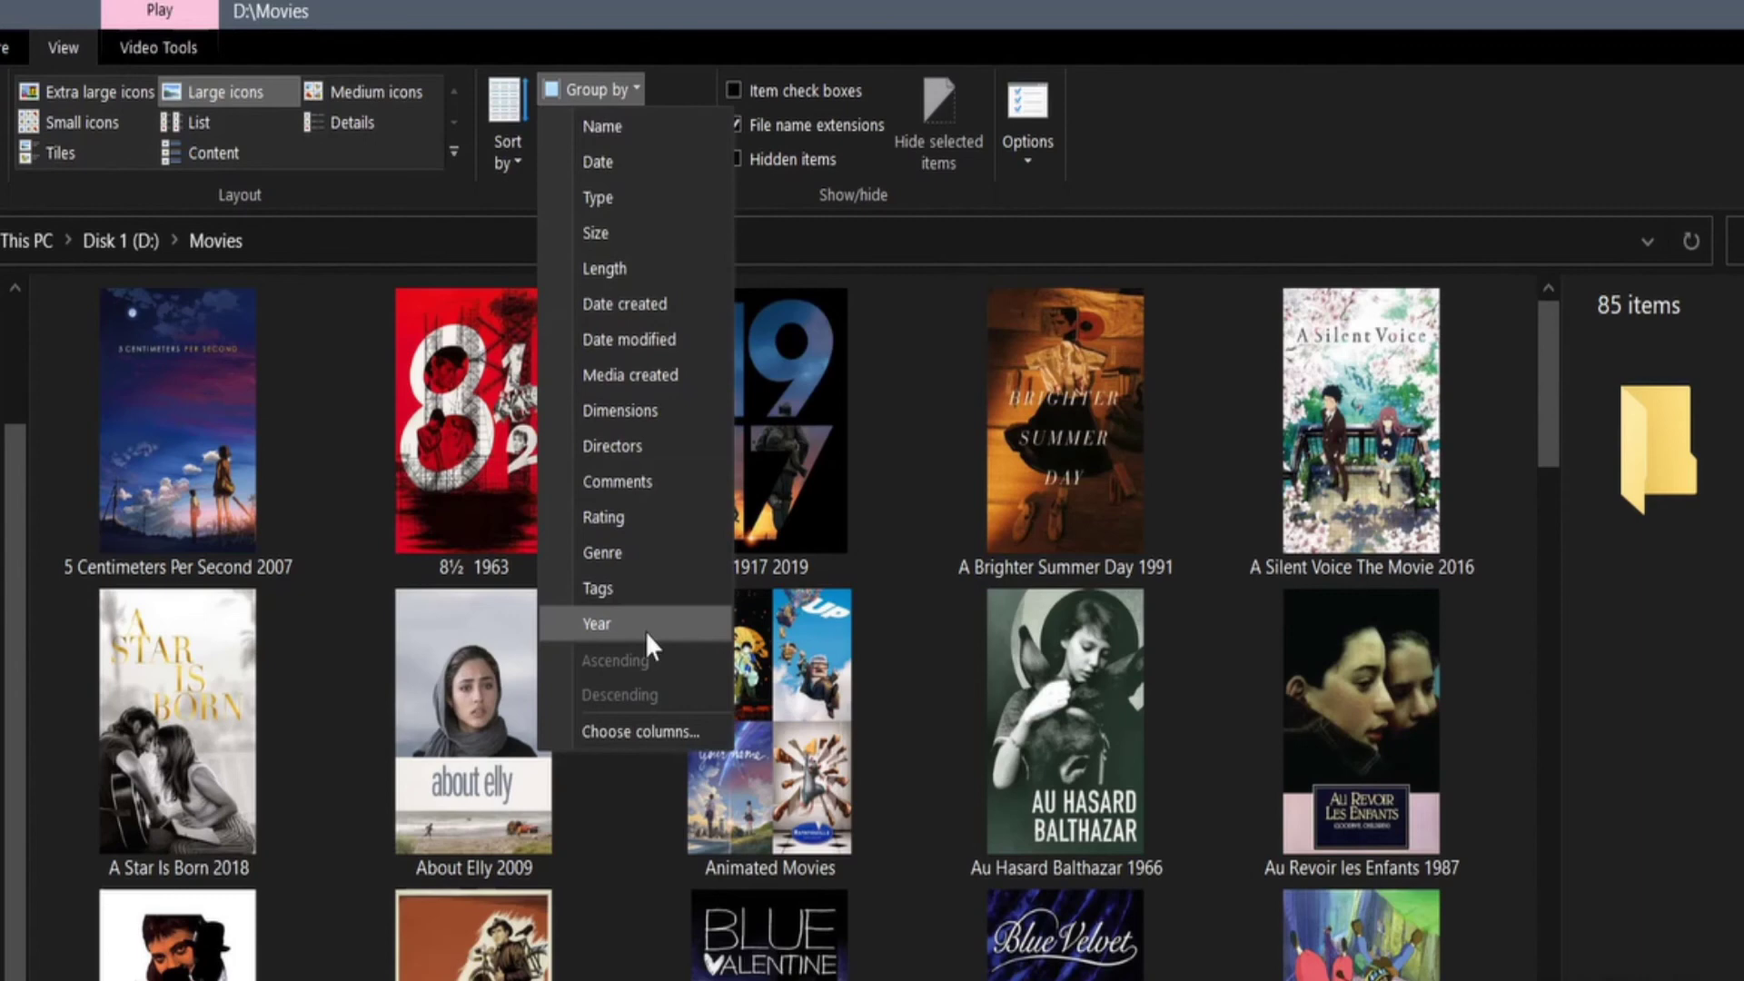
pyautogui.click(618, 550)
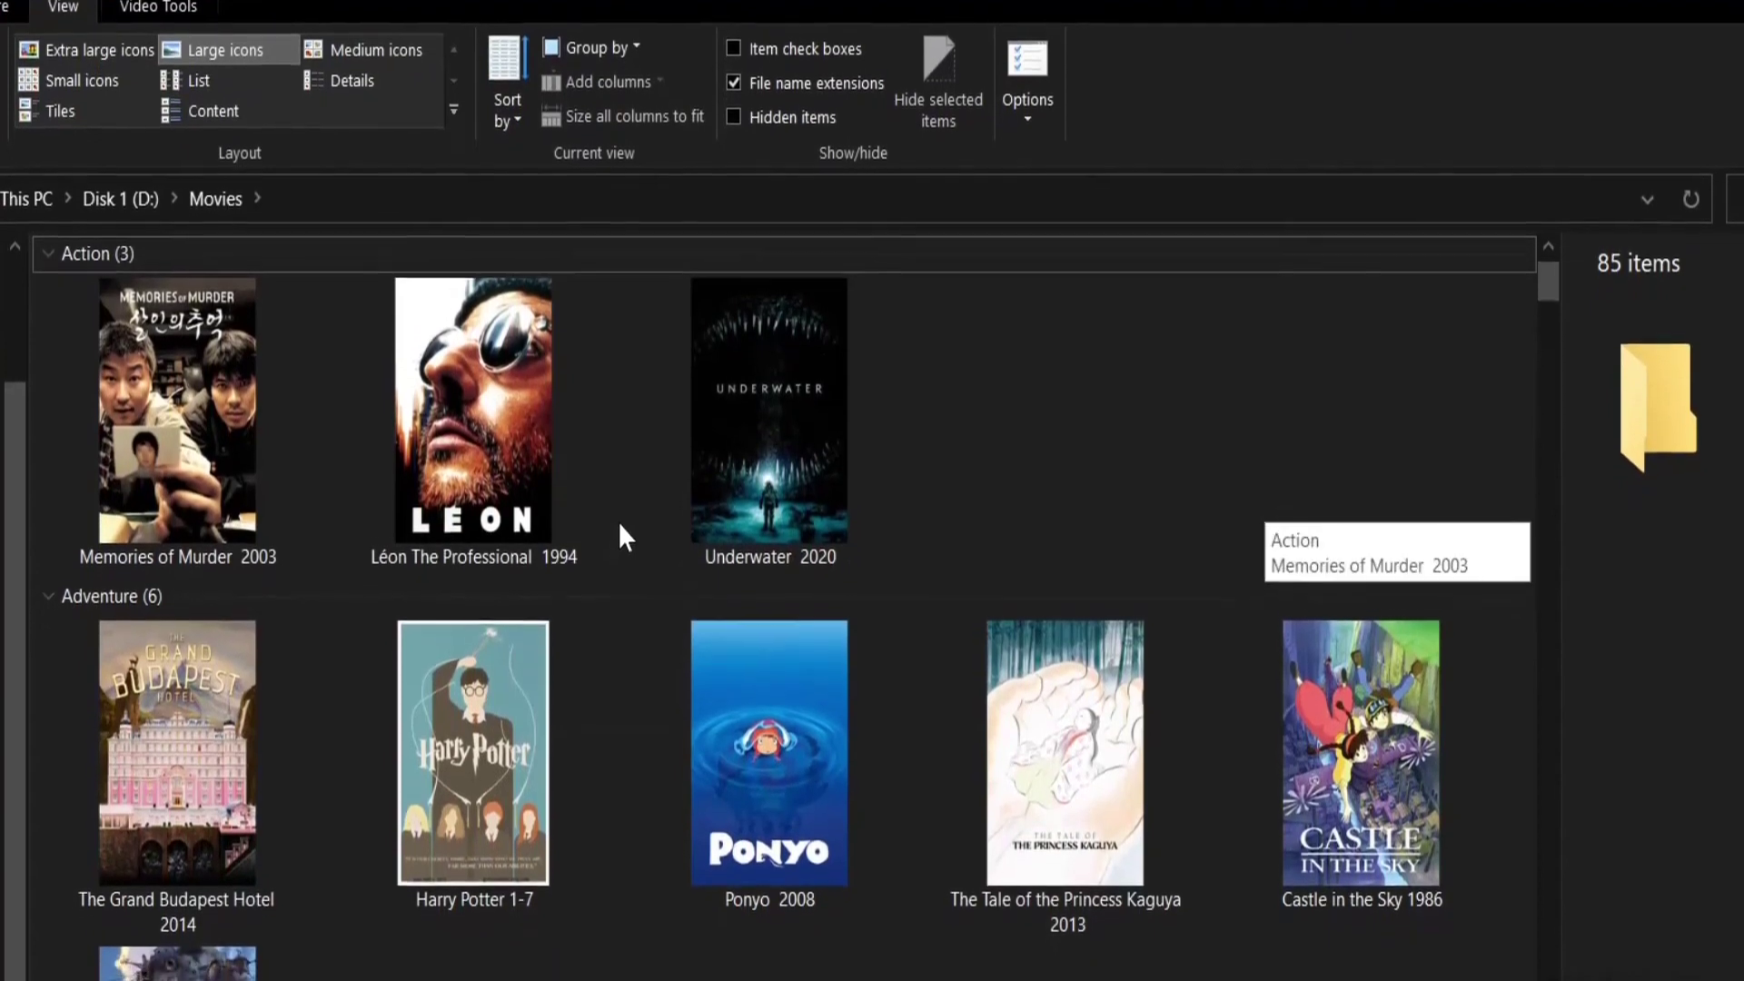
pyautogui.scroll(-3, 619, 521)
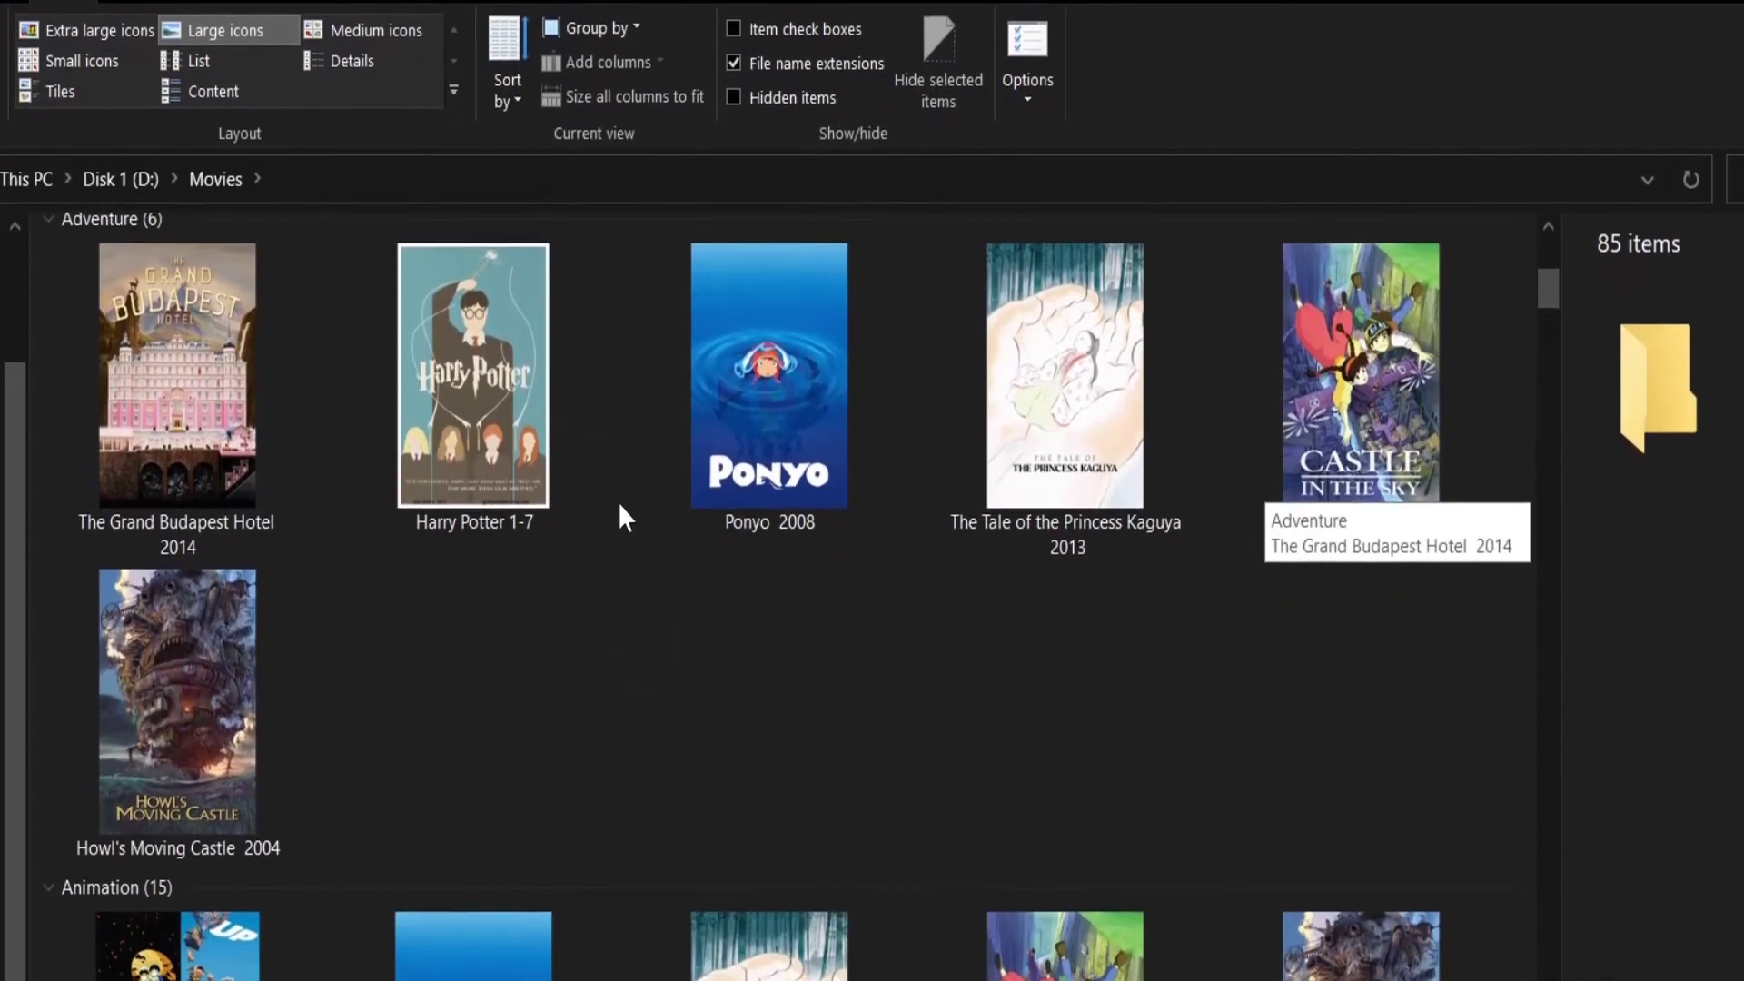
pyautogui.scroll(-5, 619, 518)
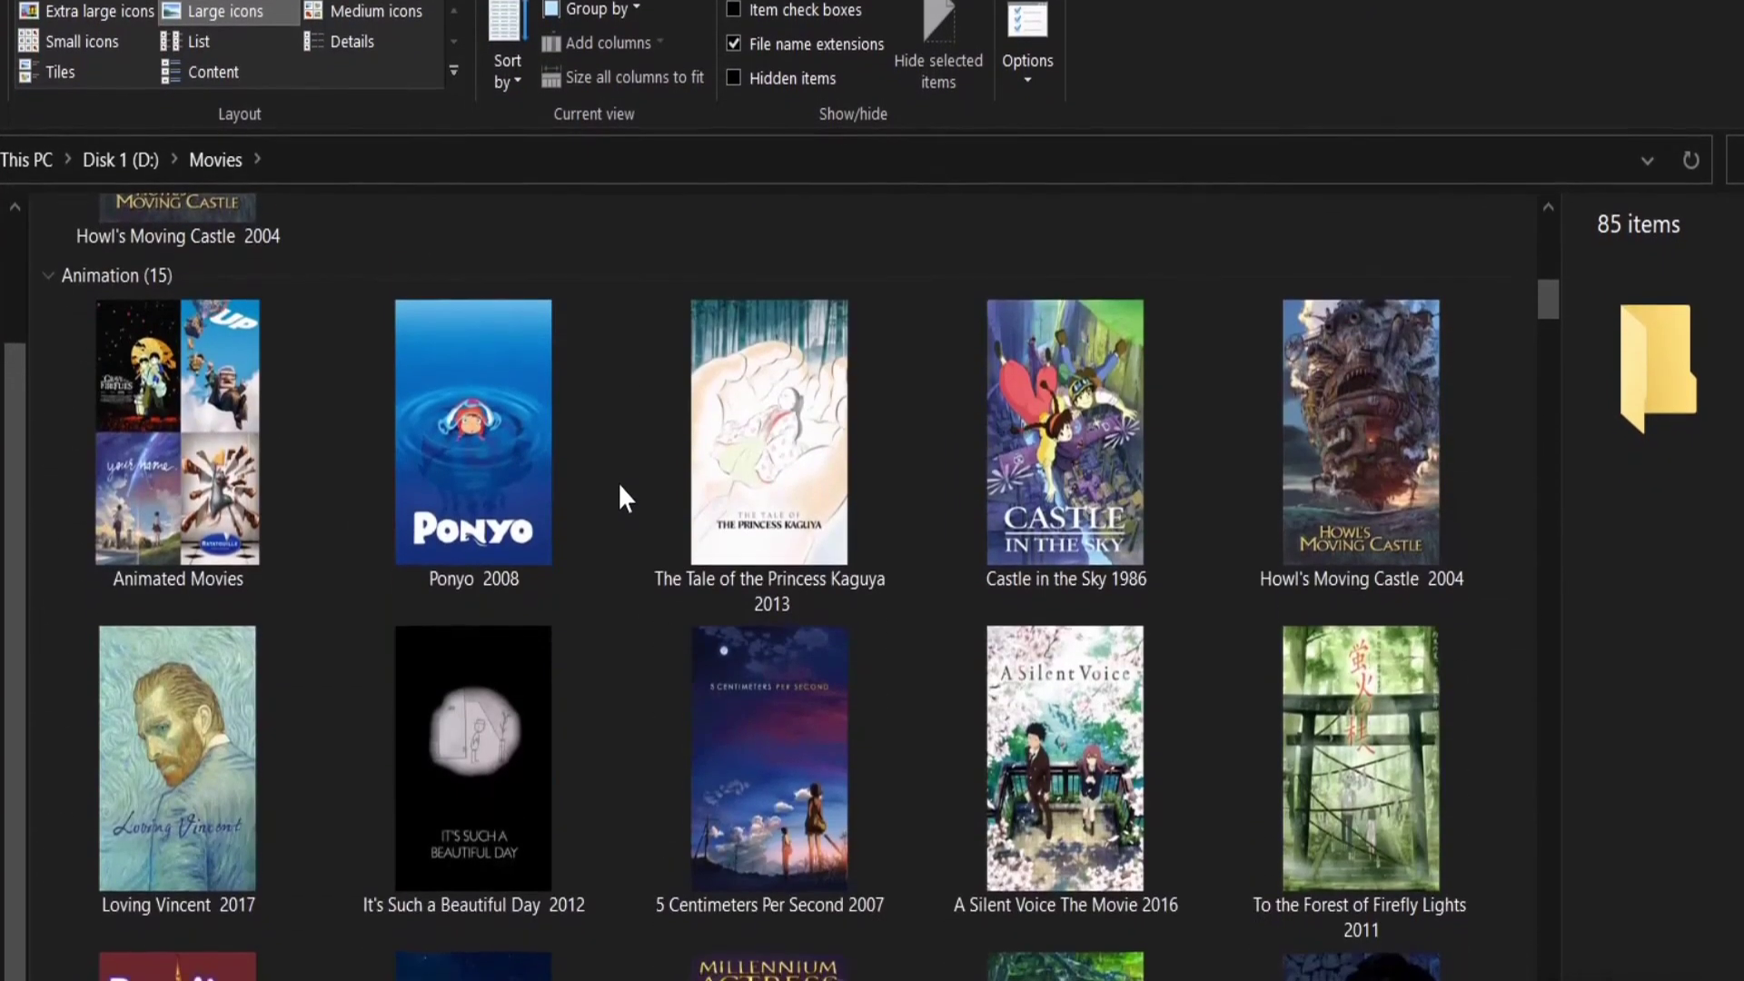
pyautogui.scroll(-7, 619, 495)
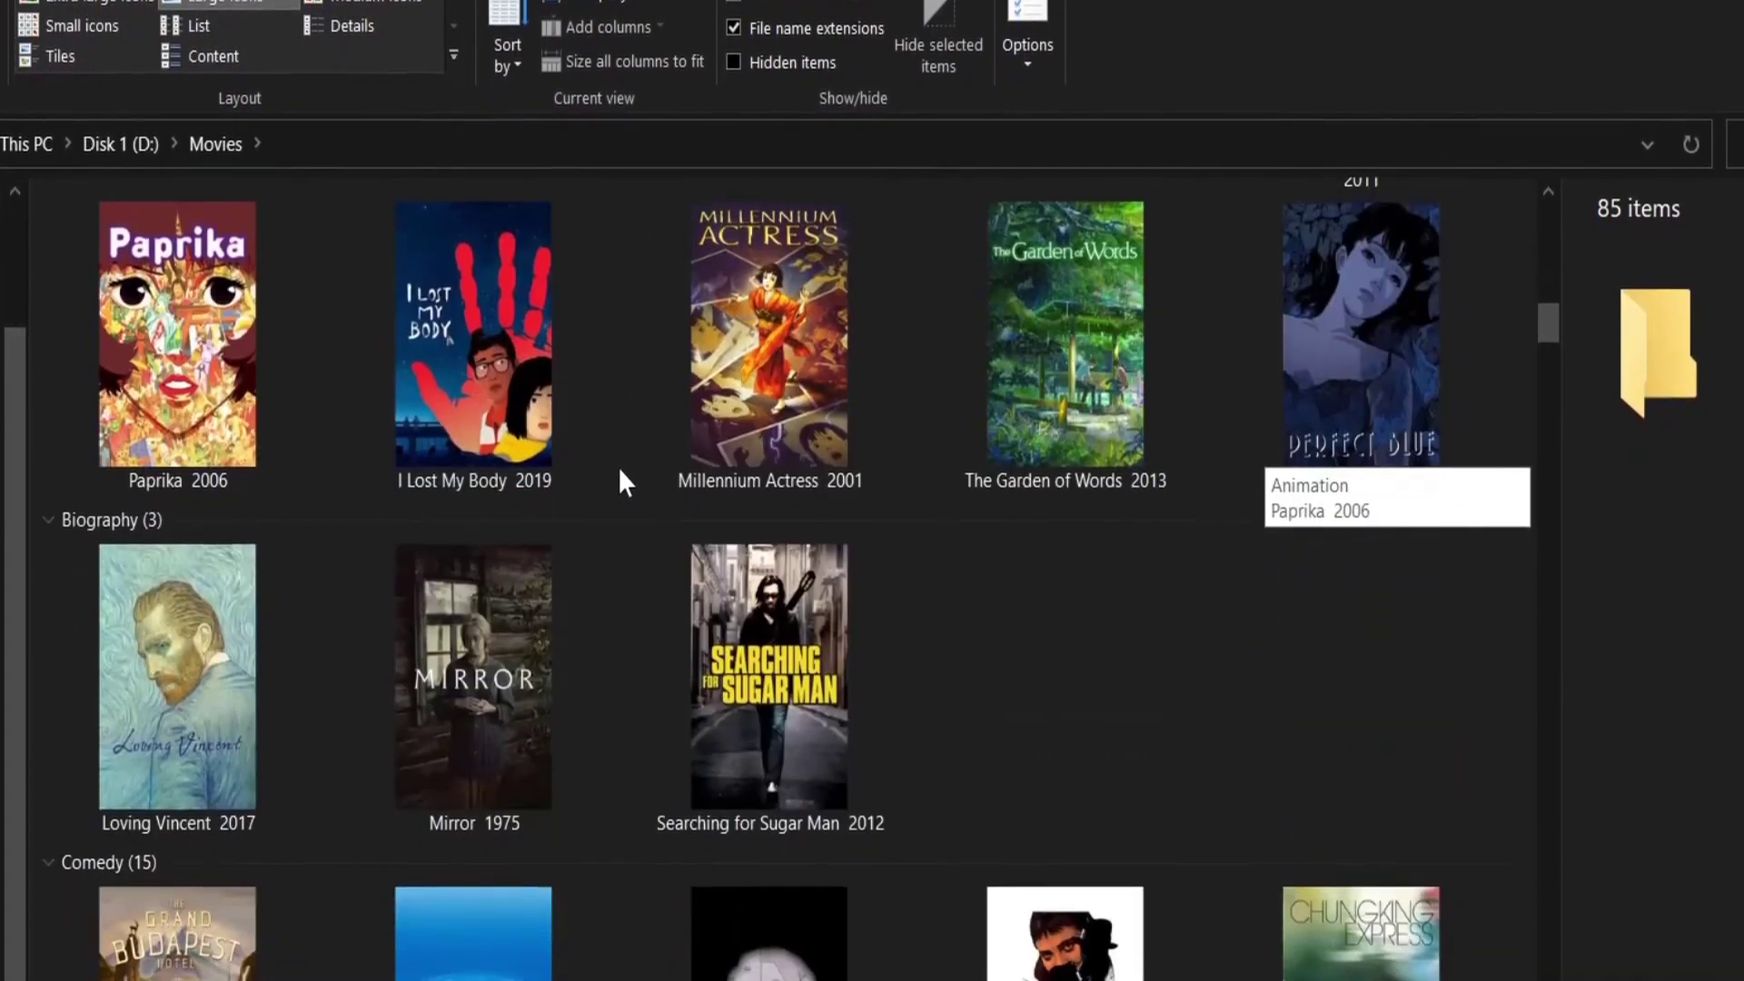
pyautogui.scroll(10, 617, 464)
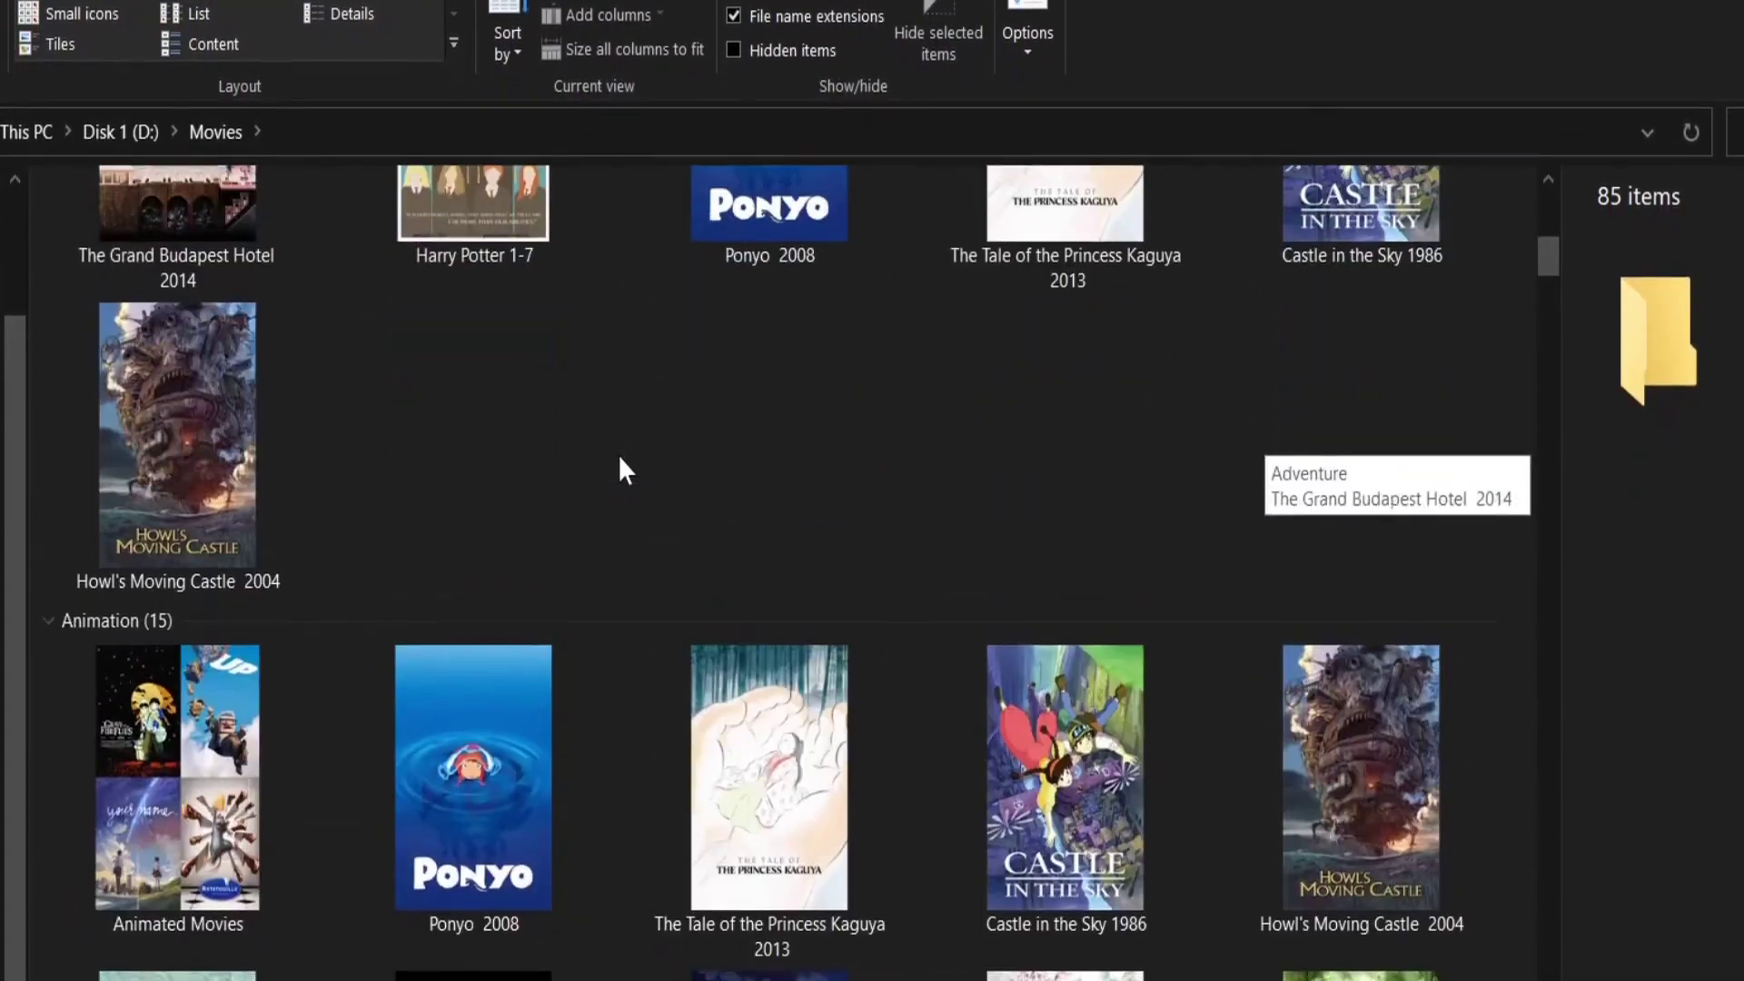
pyautogui.scroll(5, 618, 454)
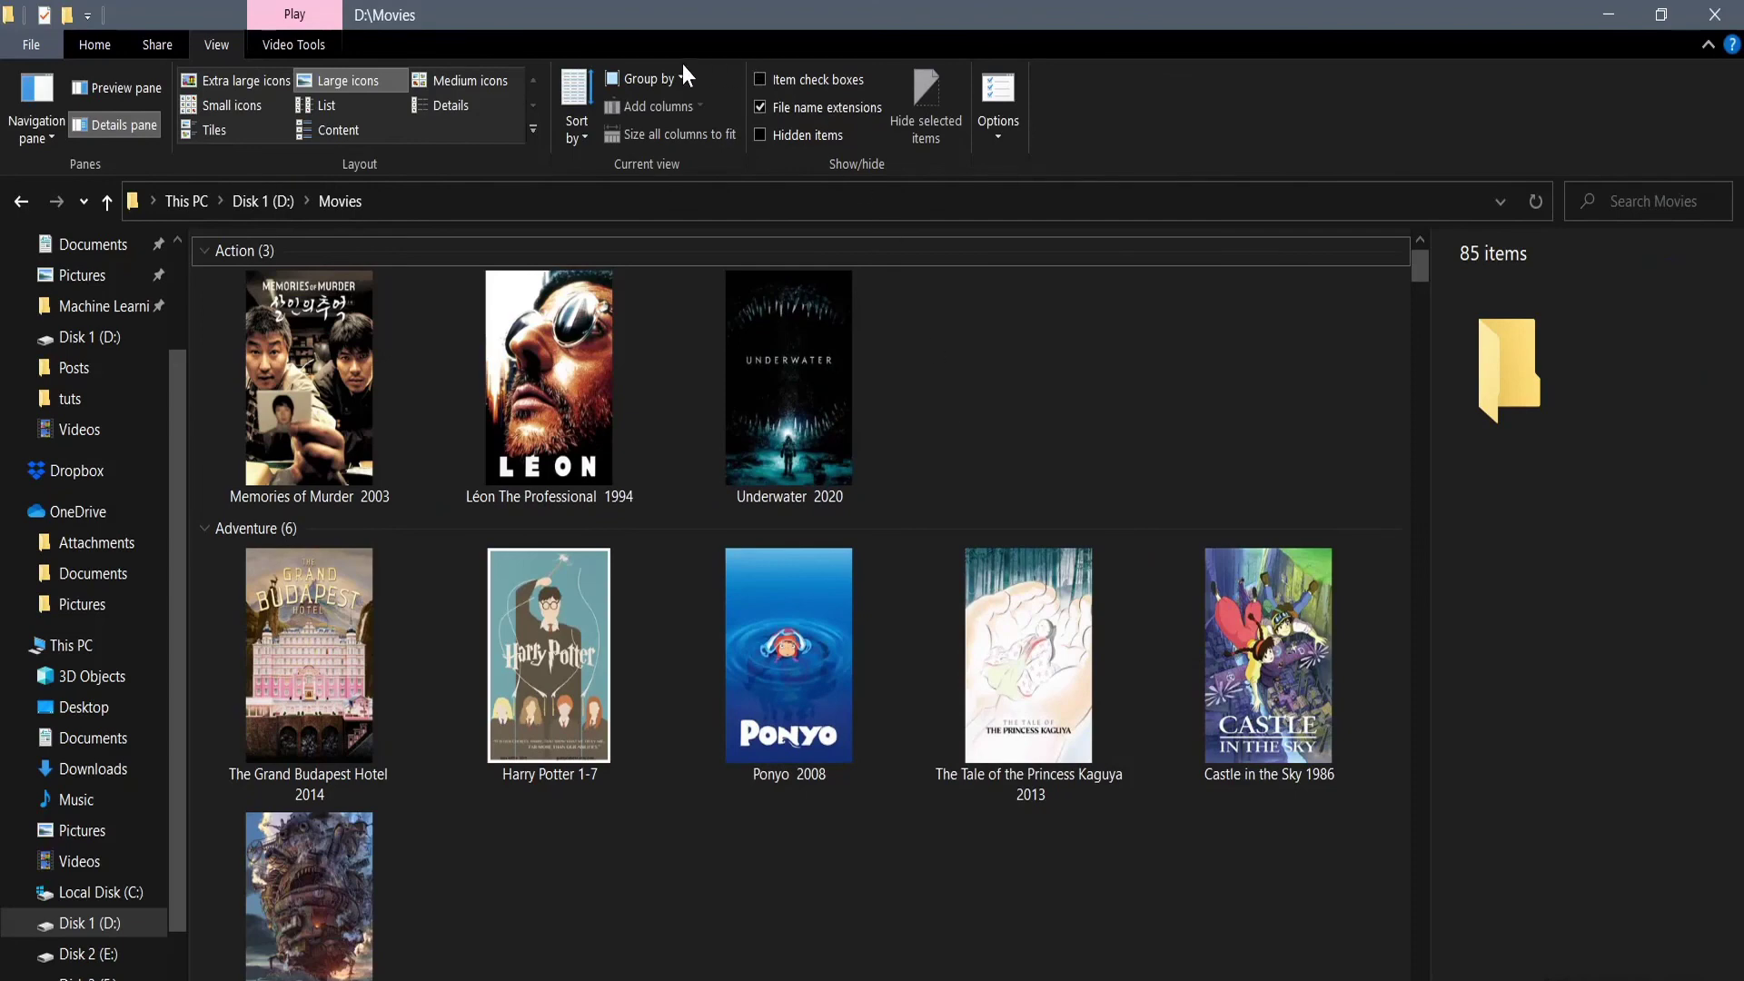
# Set Group by to (None) so the poster folders list alphabetically
pyautogui.click(663, 78)
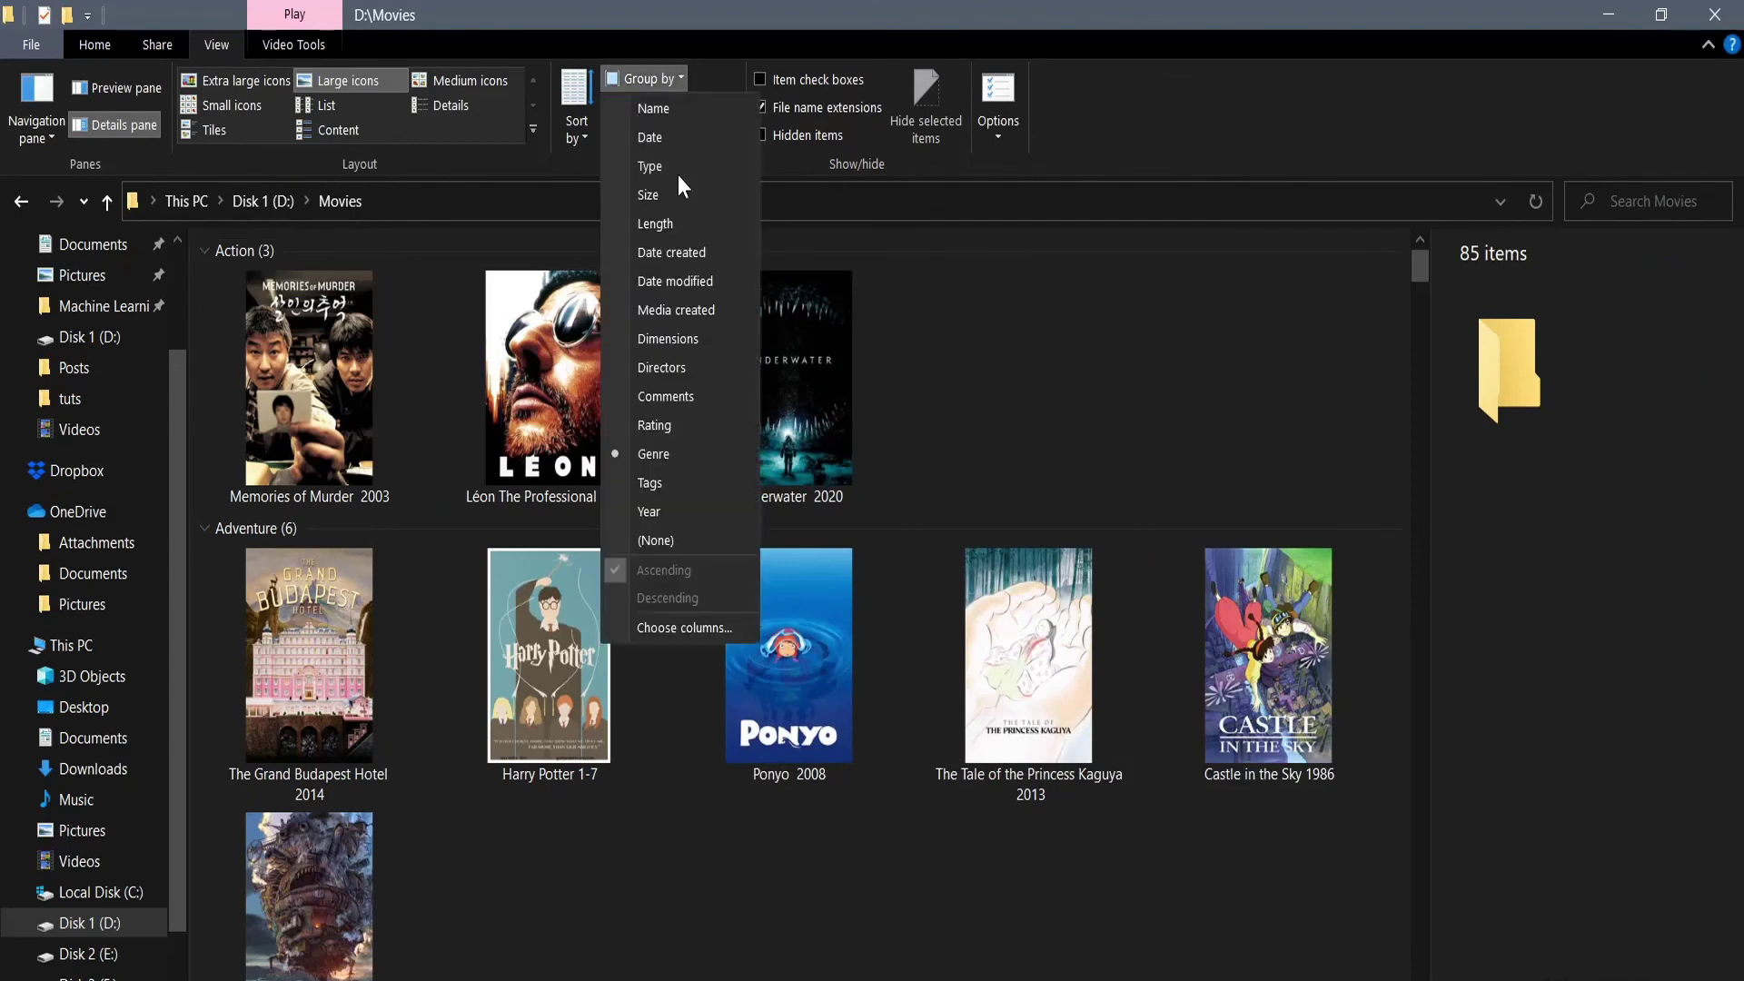
pyautogui.click(718, 530)
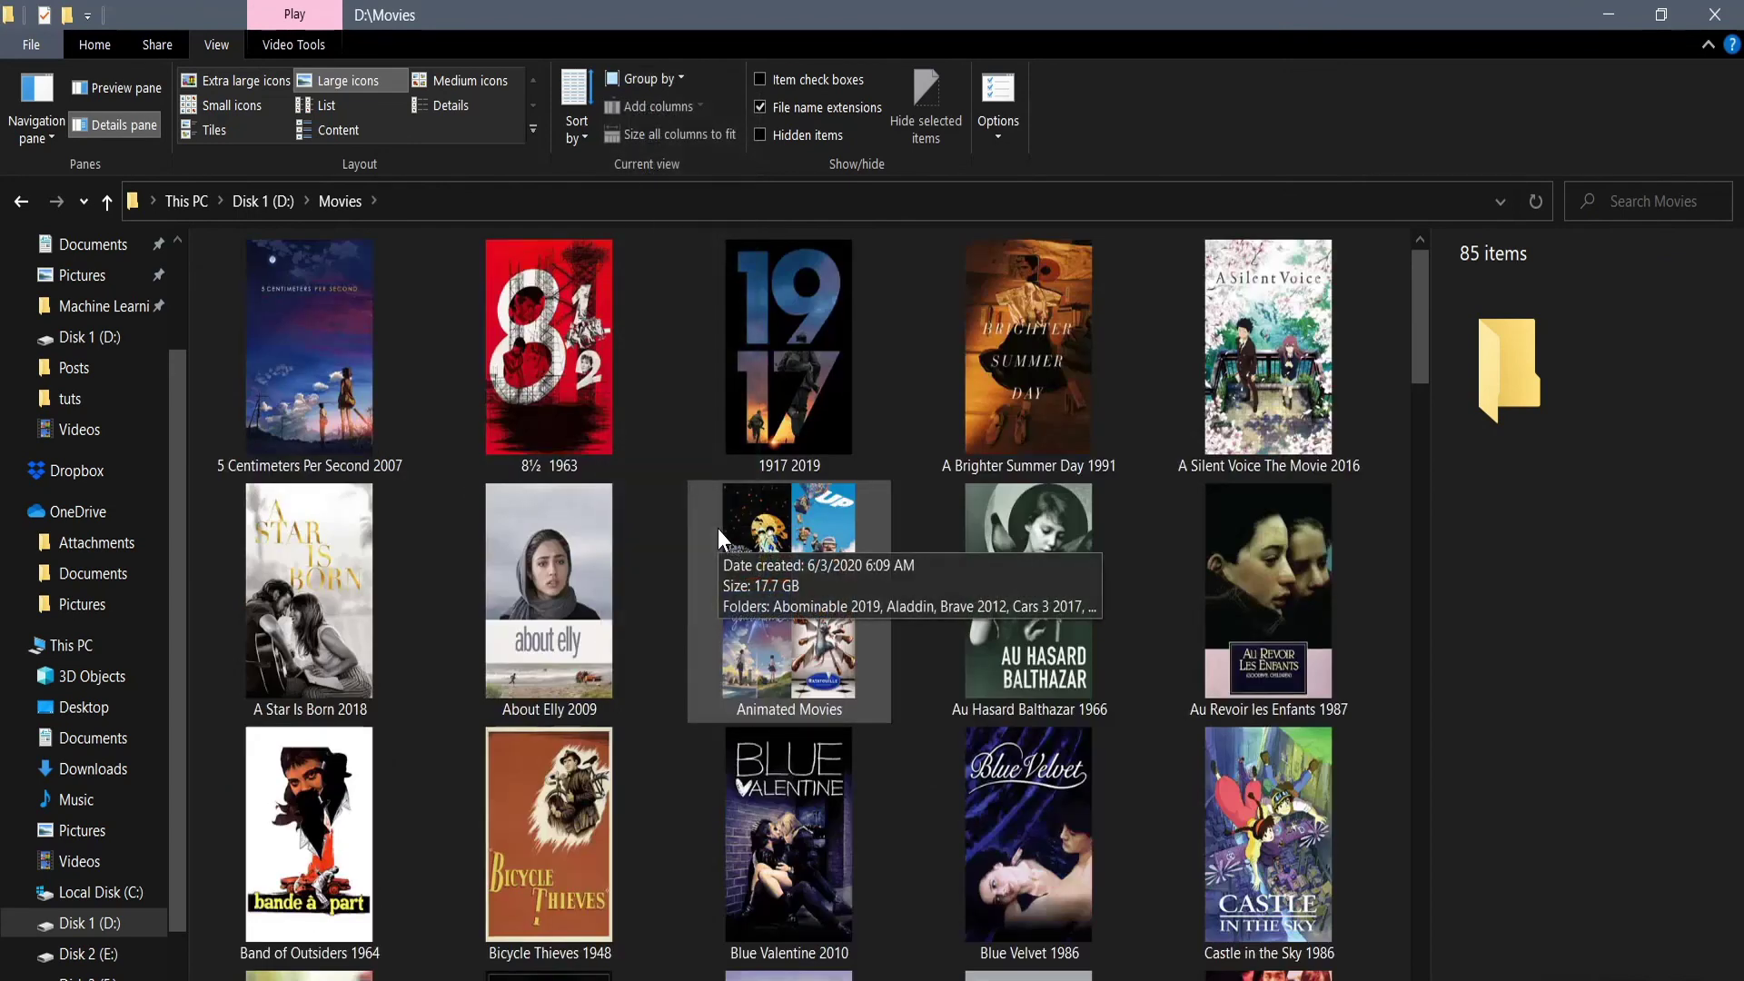